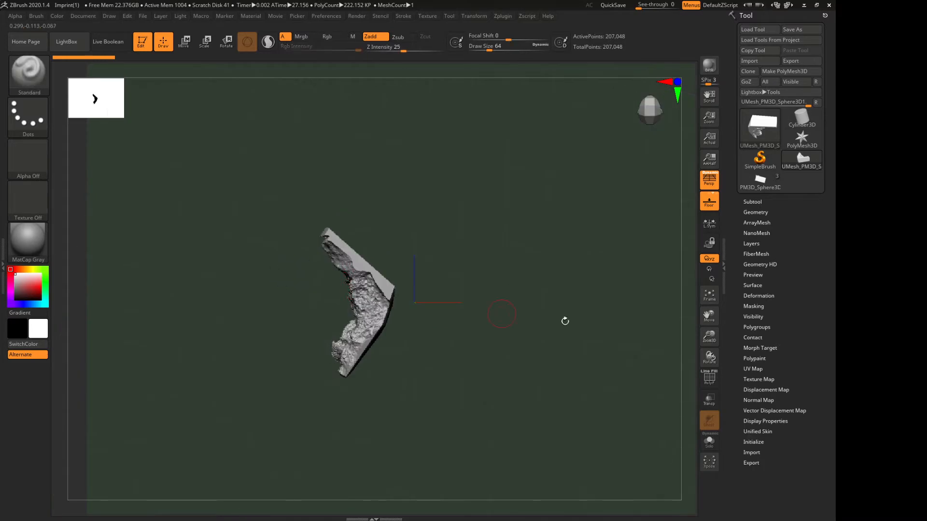
# Turn off the floor grid and switch the viewport from perspective to orthographic display
pyautogui.click(719, 210)
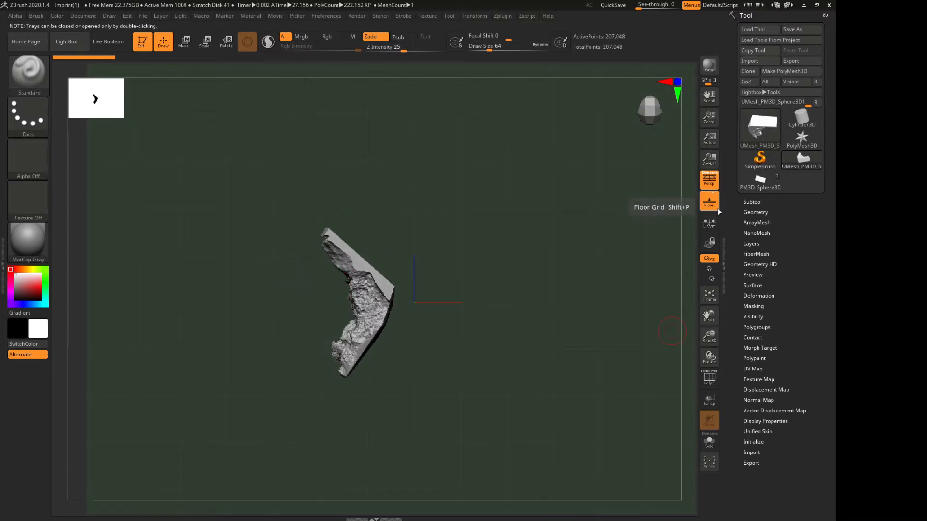
pyautogui.click(718, 209)
pyautogui.click(714, 187)
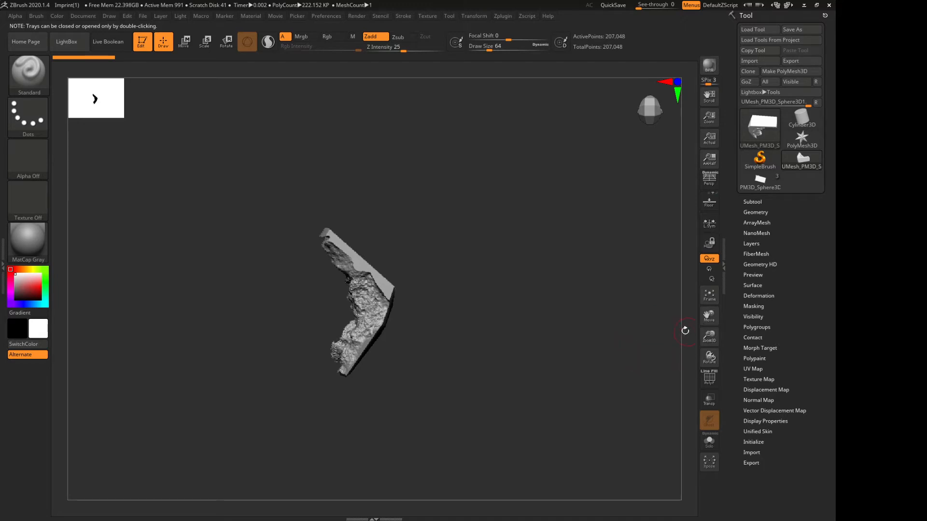
# Show the polyframe and examine the polygroups and triangle distribution on the mesh's rough and flat sides
pyautogui.moveTo(485, 336); pyautogui.dragTo(547, 311)
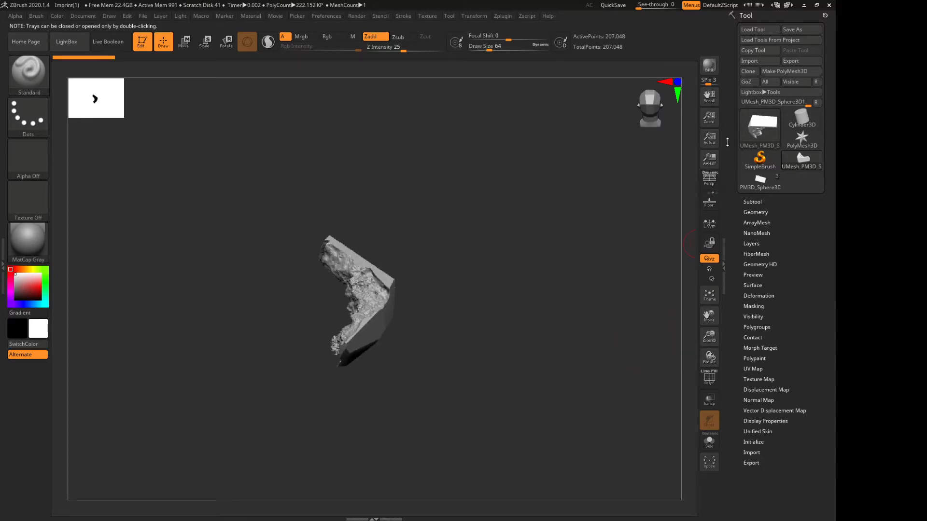
pyautogui.moveTo(459, 302); pyautogui.dragTo(686, 242)
pyautogui.keyDown('shift'); pyautogui.moveTo(706, 337); pyautogui.dragTo(691, 444); pyautogui.keyUp('shift')
pyautogui.moveTo(466, 312); pyautogui.dragTo(517, 304)
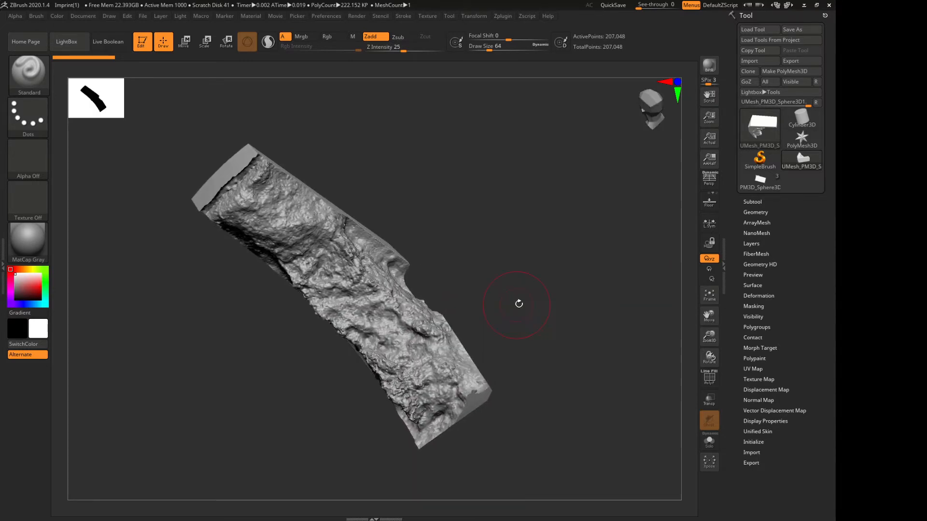
pyautogui.moveTo(620, 360); pyautogui.dragTo(563, 288)
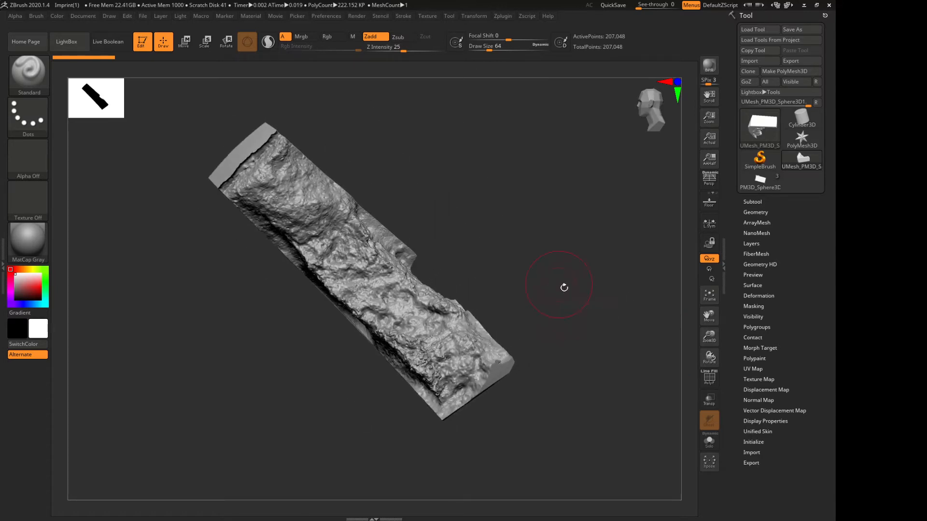
pyautogui.click(699, 380)
pyautogui.moveTo(526, 257); pyautogui.dragTo(502, 271)
pyautogui.moveTo(269, 205); pyautogui.dragTo(377, 254)
pyautogui.moveTo(709, 337); pyautogui.dragTo(692, 449)
pyautogui.moveTo(709, 336); pyautogui.dragTo(695, 305)
pyautogui.moveTo(615, 275); pyautogui.dragTo(576, 218)
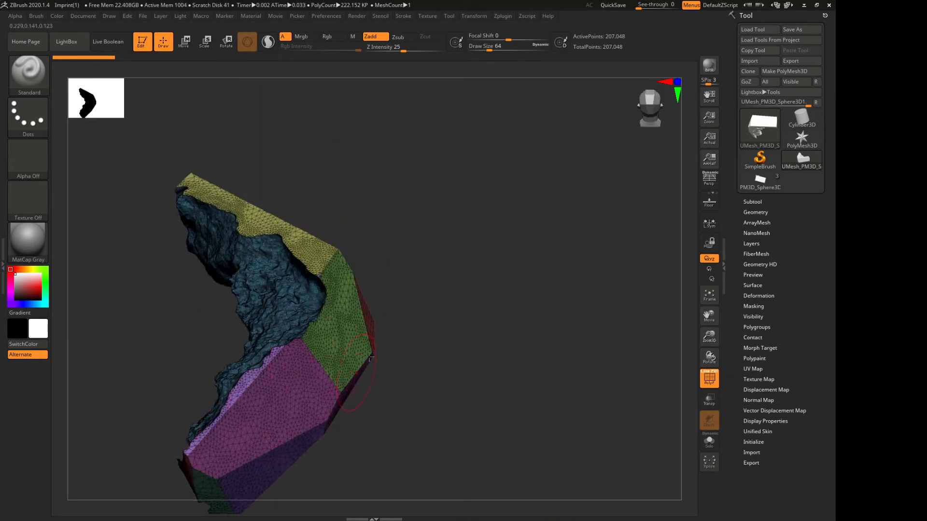
pyautogui.moveTo(508, 313); pyautogui.dragTo(488, 287)
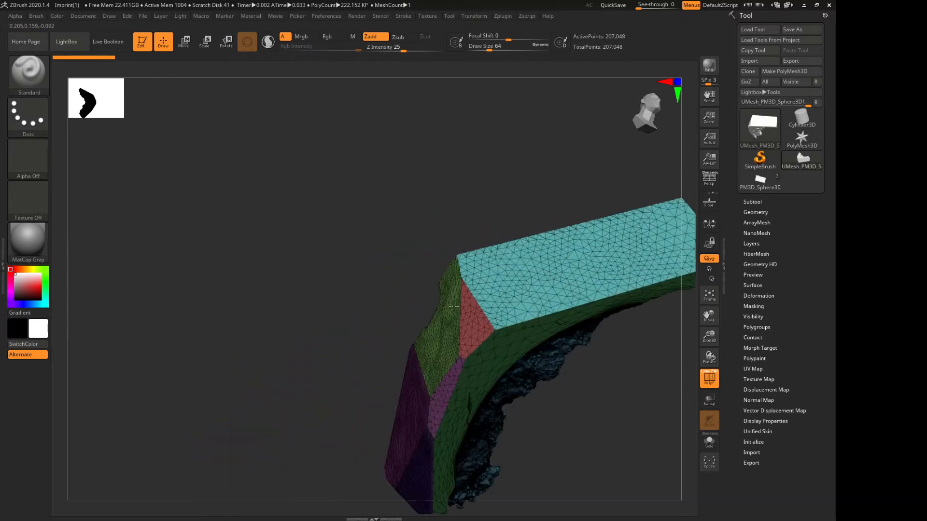
pyautogui.moveTo(213, 245); pyautogui.dragTo(242, 280)
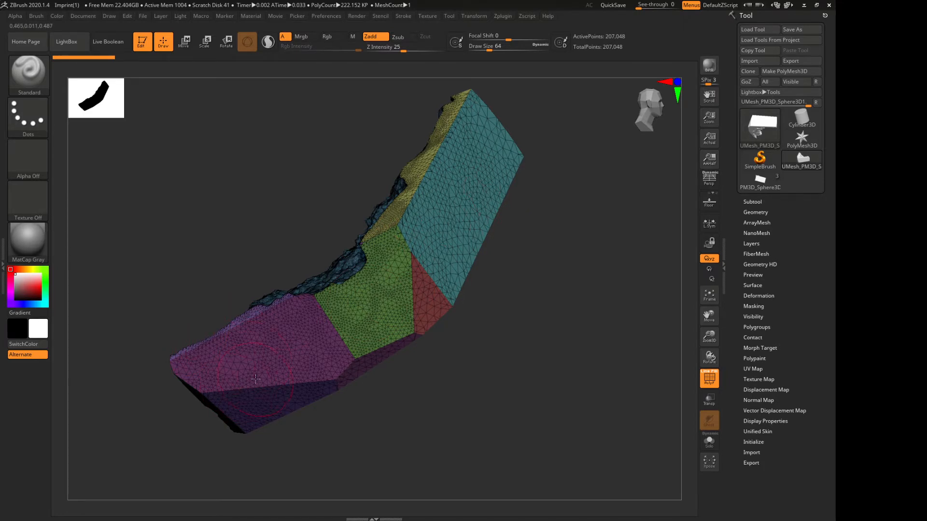
pyautogui.moveTo(440, 440)
pyautogui.mouseDown()
pyautogui.moveTo(447, 439)
pyautogui.moveTo(437, 437)
pyautogui.mouseUp()
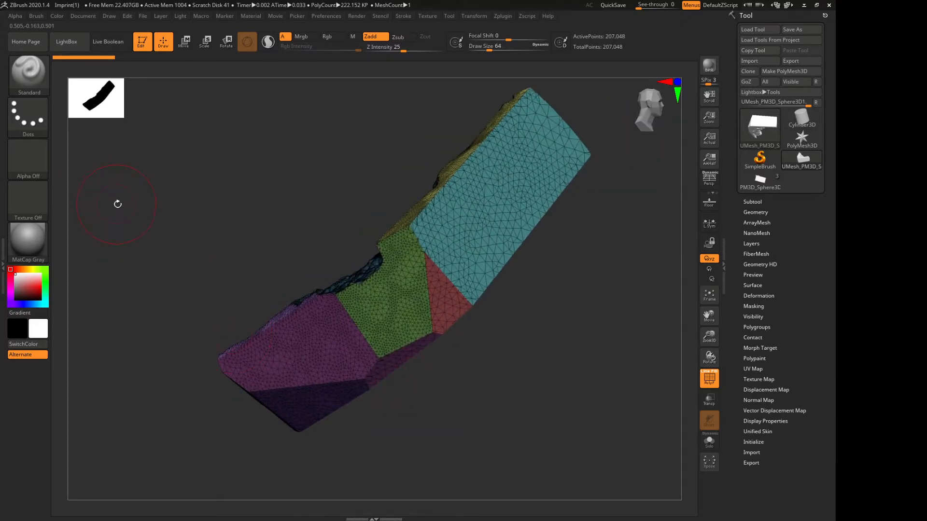
# Set the MaskPen stroke to DragRect, keeping the speckled brush alpha loaded
pyautogui.press('ctrl')
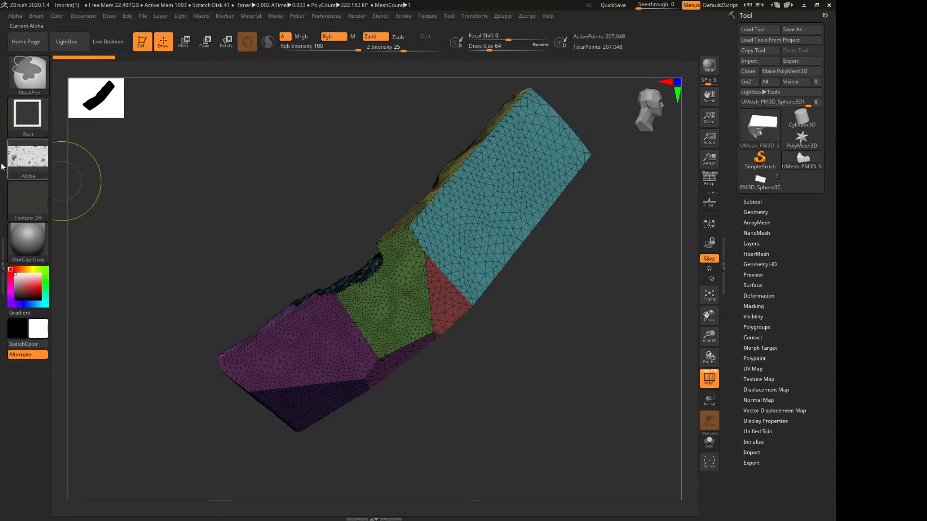
pyautogui.click(37, 162)
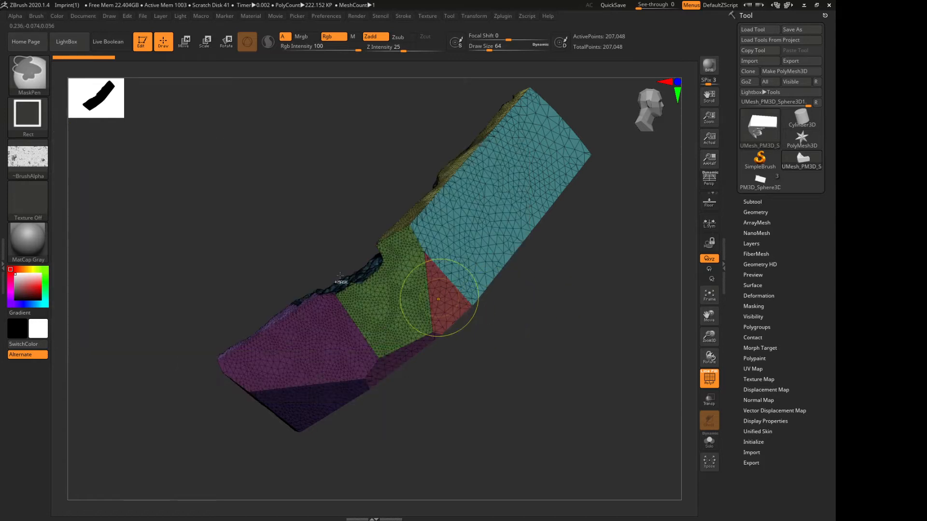
pyautogui.click(27, 156)
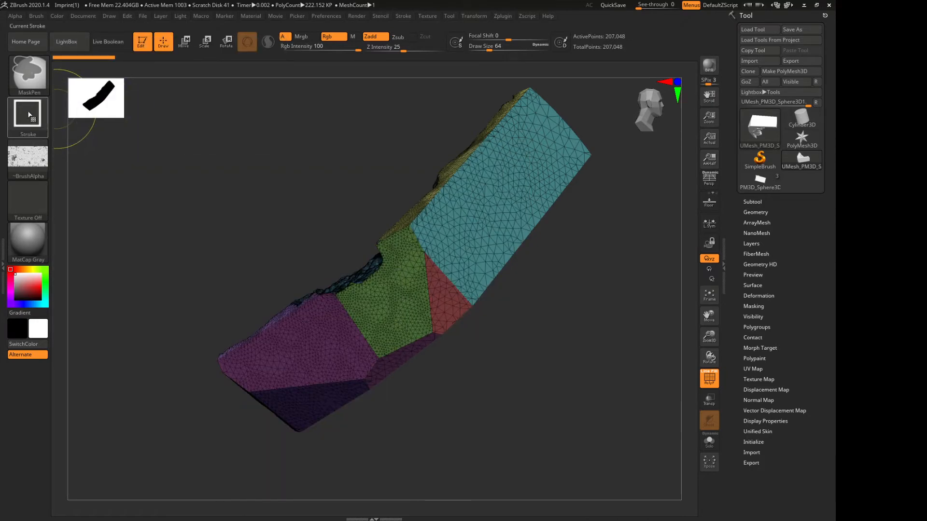
pyautogui.click(29, 117)
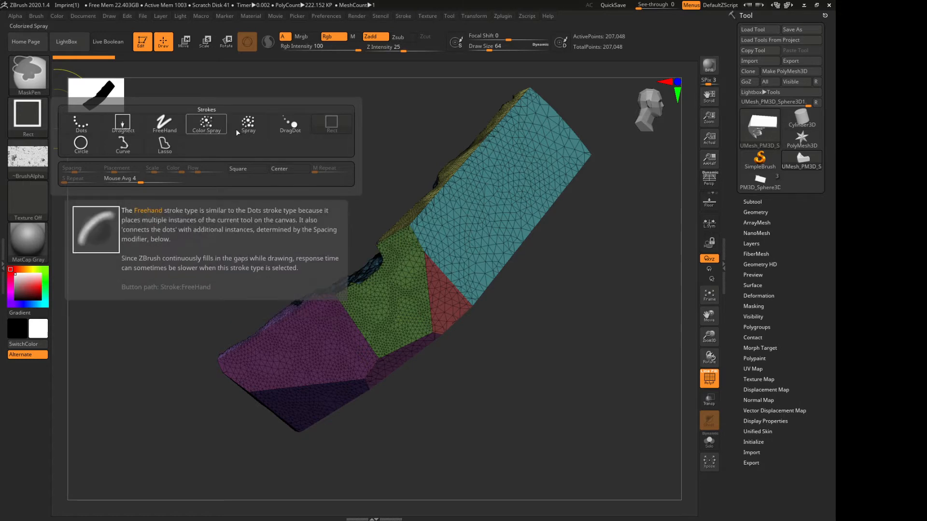
pyautogui.click(28, 116)
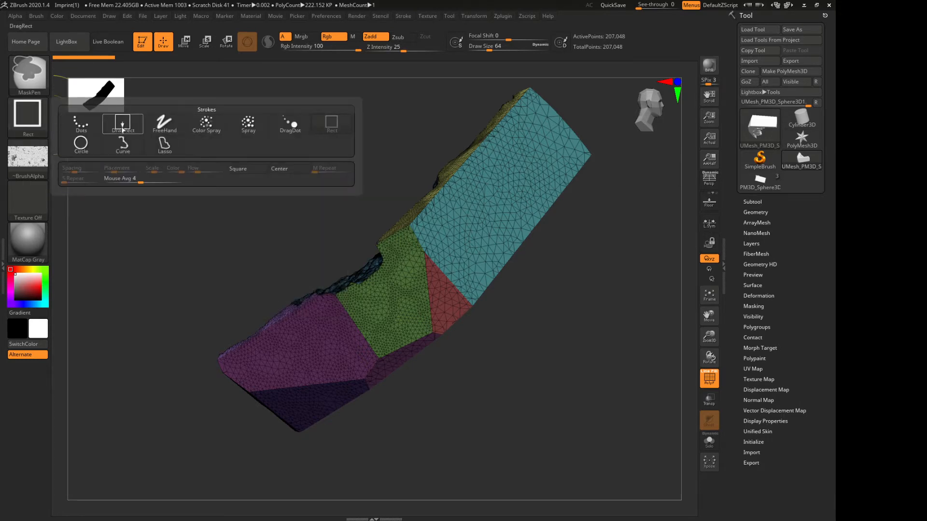
pyautogui.click(123, 126)
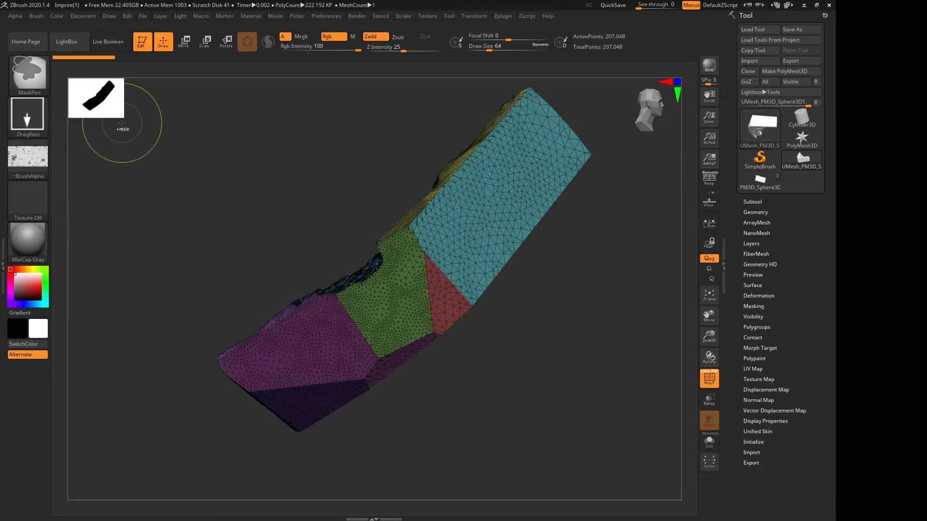
pyautogui.click(28, 116)
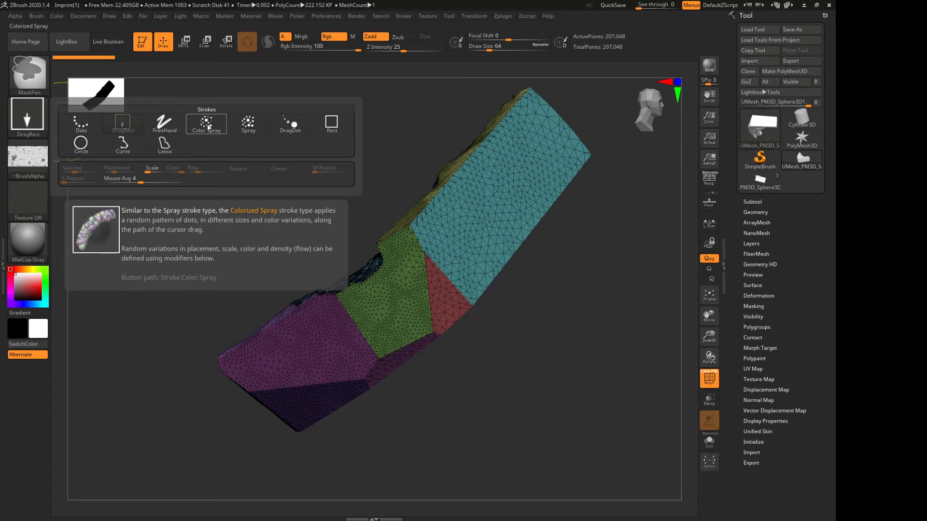
pyautogui.click(124, 125)
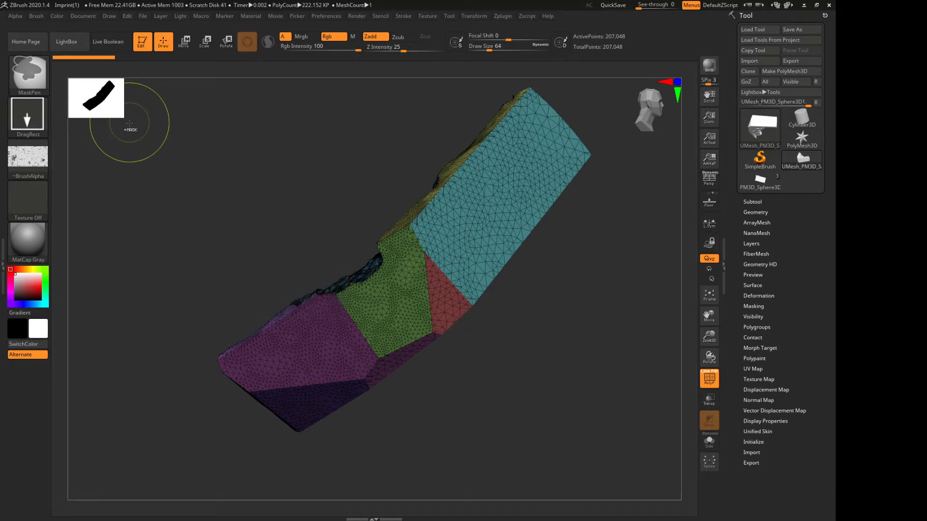
# Mask one alpha patch on the large upper flat face and another on the lower face, and hide the polyframe
pyautogui.moveTo(447, 217); pyautogui.dragTo(482, 289)
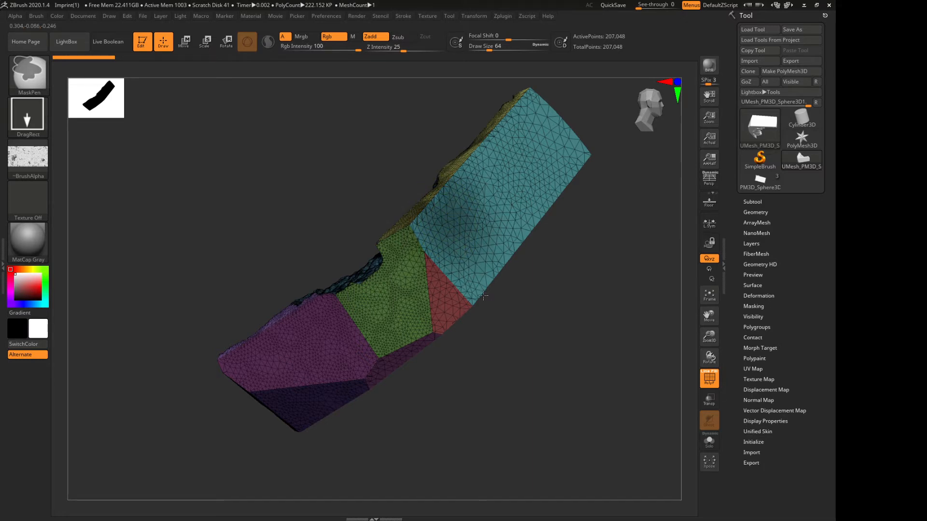
pyautogui.press('ctrl')
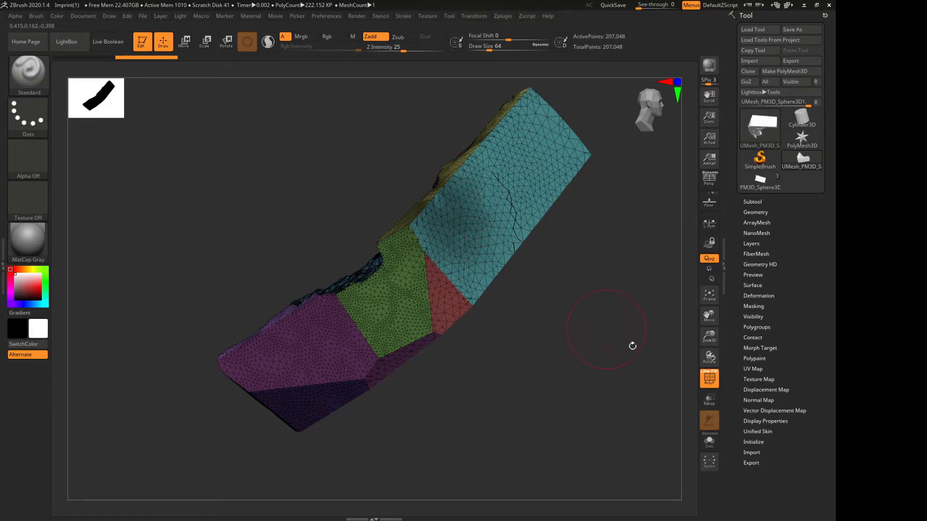
pyautogui.click(710, 378)
pyautogui.keyDown('ctrl'); pyautogui.moveTo(320, 348); pyautogui.dragTo(375, 402); pyautogui.keyUp('ctrl')
pyautogui.keyDown('ctrl'); pyautogui.click(328, 365); pyautogui.keyUp('ctrl')
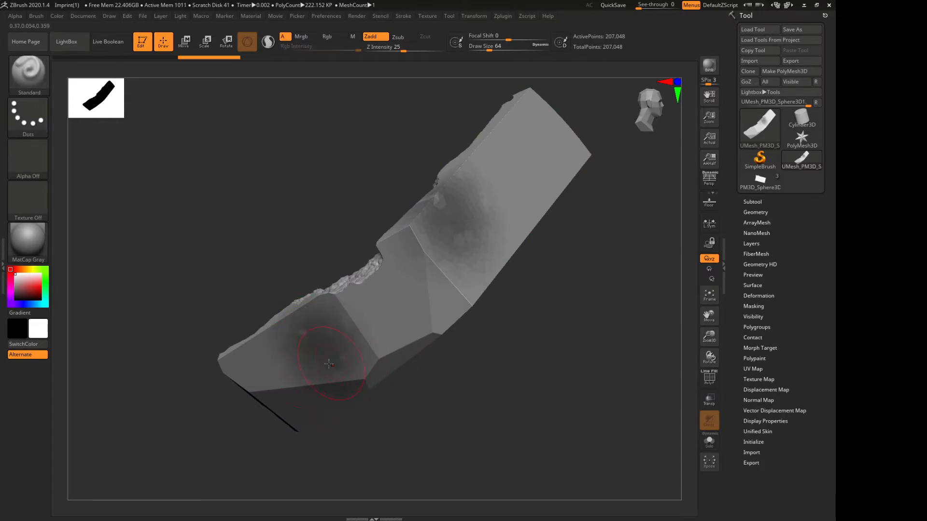
# Set the MaskPen stroke back to Rect and clear the masks from the mesh
pyautogui.keyDown('ctrl'); pyautogui.click(47, 129); pyautogui.keyUp('ctrl')
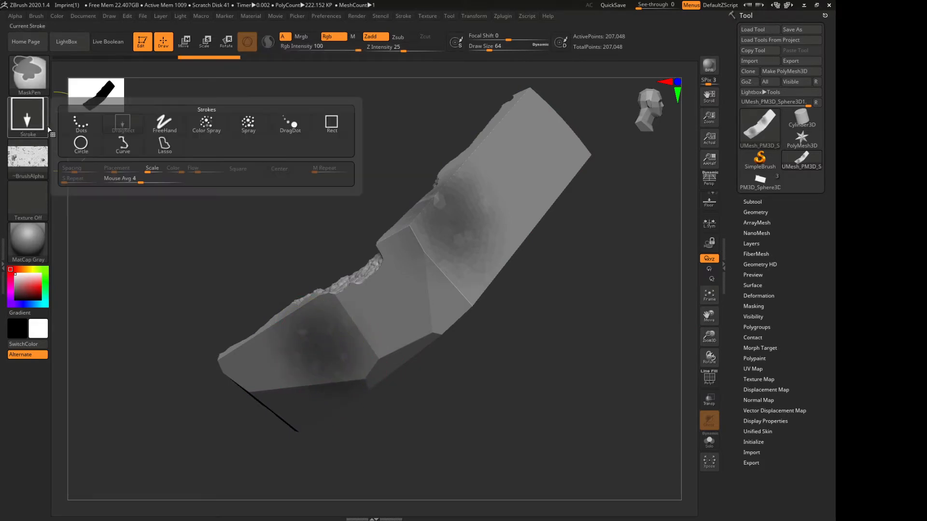
pyautogui.keyDown('ctrl'); pyautogui.click(332, 123); pyautogui.keyUp('ctrl')
pyautogui.moveTo(512, 131)
pyautogui.keyDown('ctrl'); pyautogui.mouseDown()
pyautogui.moveTo(563, 188)
pyautogui.moveTo(627, 226)
pyautogui.moveTo(631, 242)
pyautogui.mouseUp(); pyautogui.keyUp('ctrl')
pyautogui.keyDown('ctrl'); pyautogui.click(641, 238); pyautogui.keyUp('ctrl')
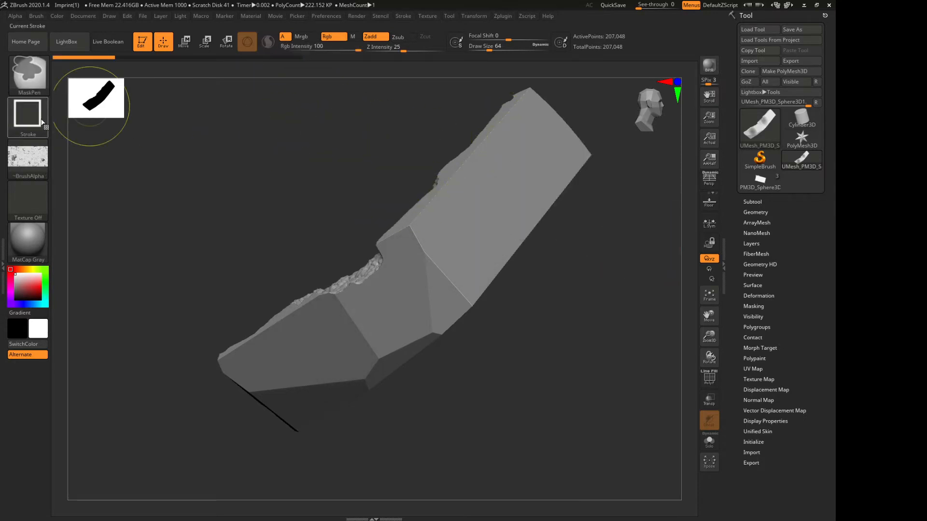
# Mask a rectangular area of the upper flat face with the alpha, compare it with the polyframe, and clear the mask
pyautogui.moveTo(462, 179)
pyautogui.keyDown('ctrl'); pyautogui.mouseDown()
pyautogui.moveTo(583, 290)
pyautogui.moveTo(551, 265)
pyautogui.moveTo(568, 277)
pyautogui.mouseUp(); pyautogui.keyUp('ctrl')
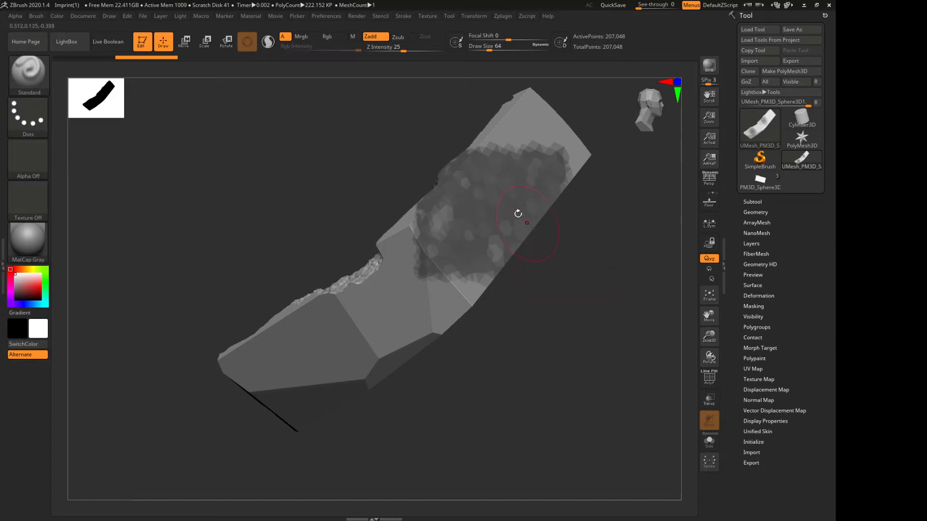
pyautogui.click(710, 378)
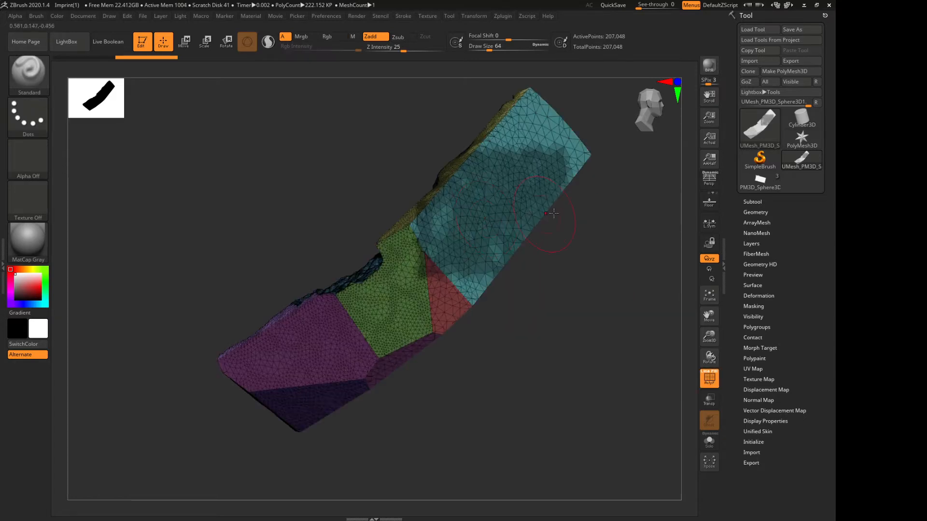
pyautogui.click(709, 378)
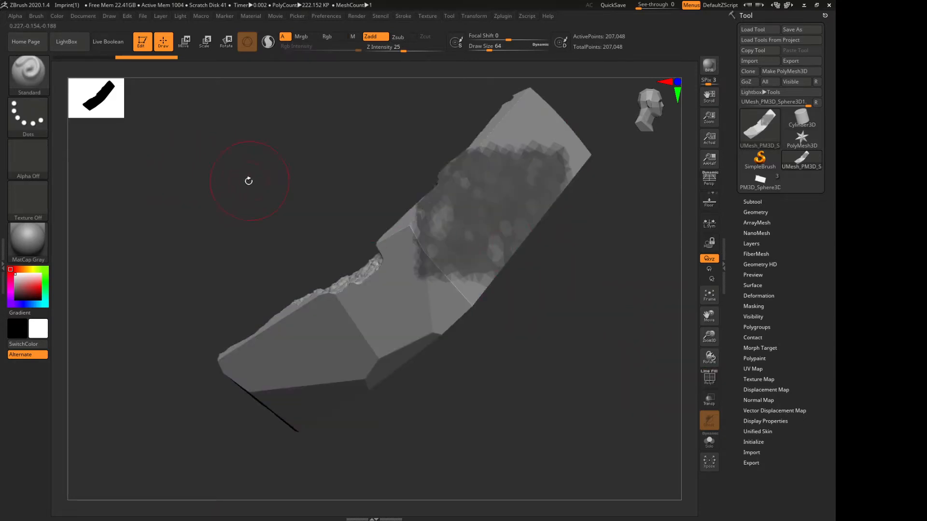
pyautogui.keyDown('ctrl'); pyautogui.moveTo(233, 172); pyautogui.dragTo(252, 203); pyautogui.keyUp('ctrl')
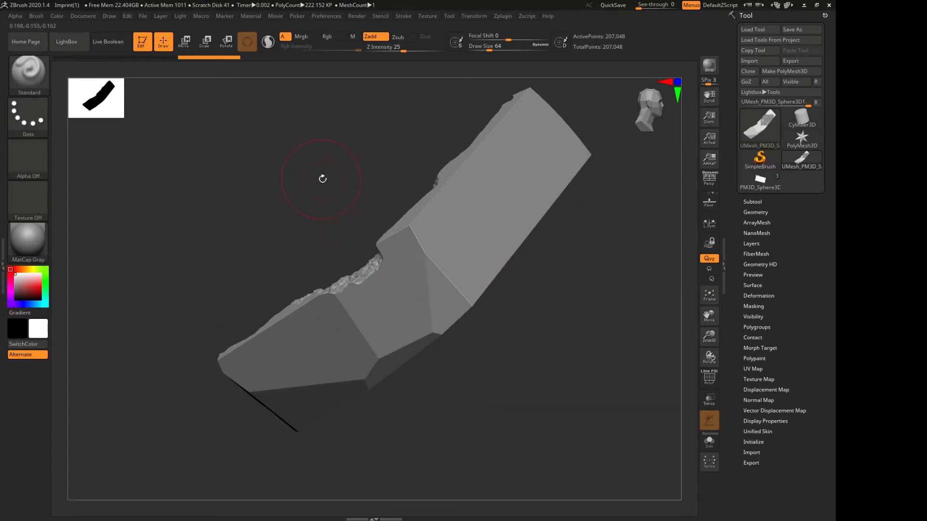
# Remesh the model with DynaMesh at a resolution of 400
pyautogui.moveTo(320, 181); pyautogui.dragTo(324, 201)
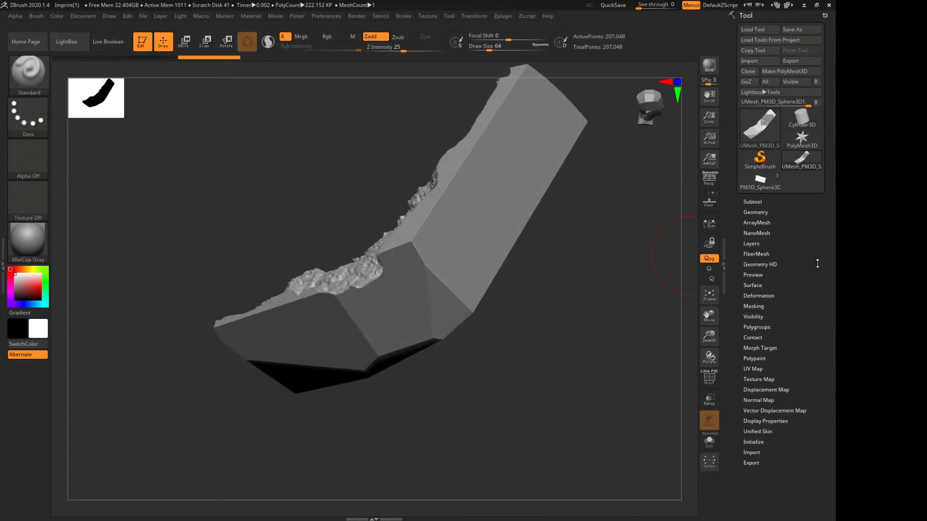
pyautogui.click(760, 212)
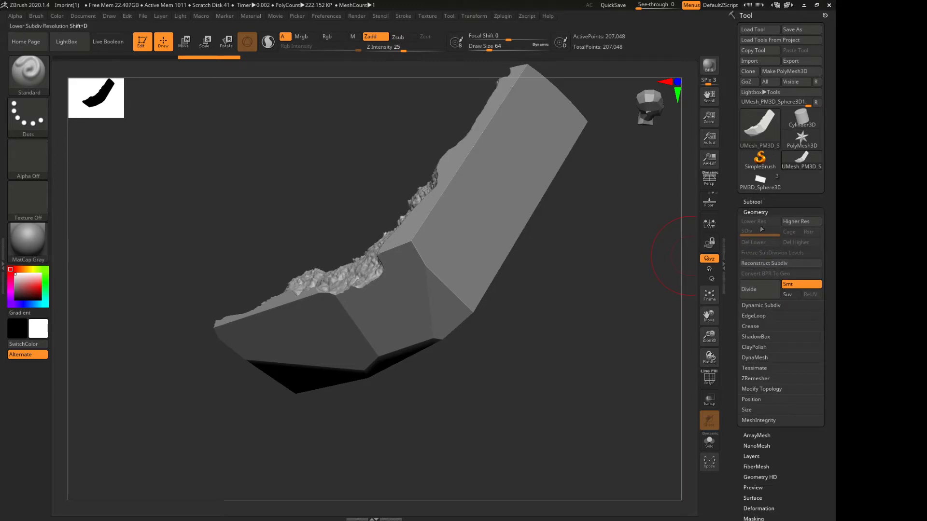
pyautogui.click(753, 358)
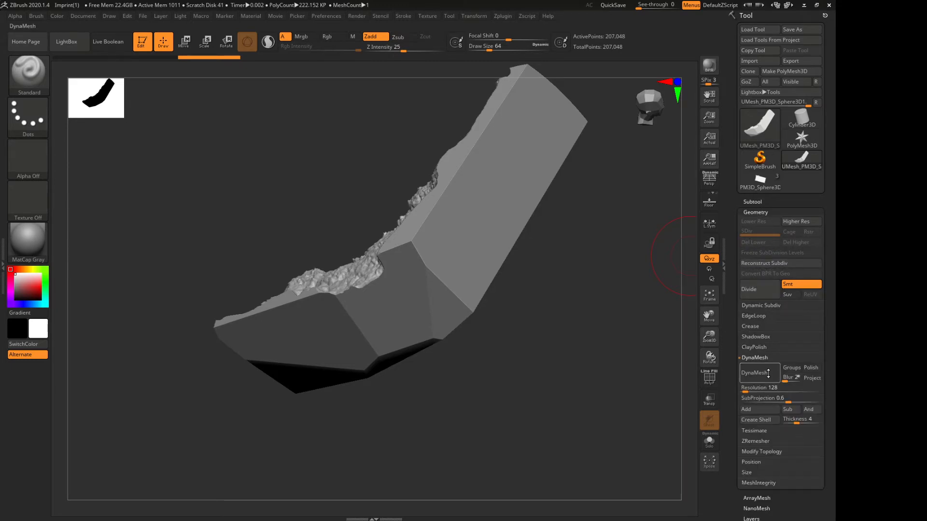
pyautogui.moveTo(826, 346); pyautogui.dragTo(823, 299)
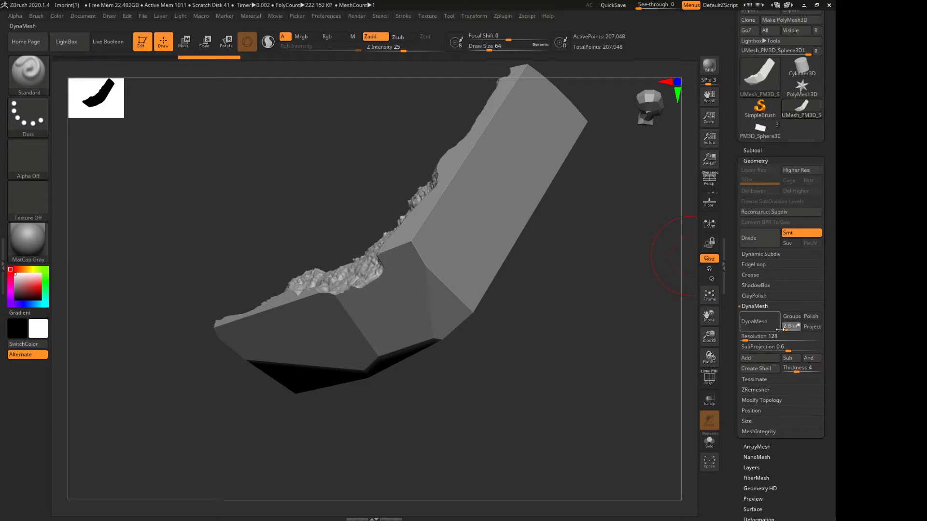
pyautogui.click(768, 340)
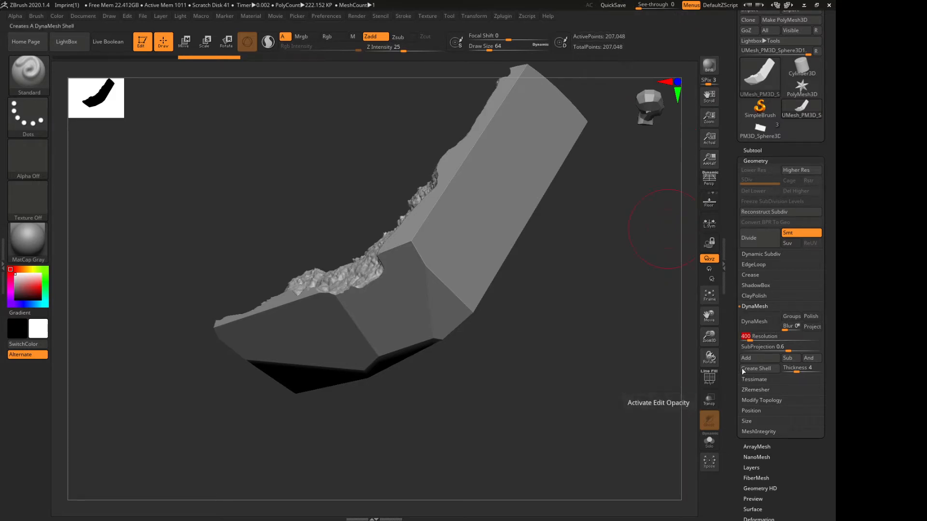
pyautogui.press('Return')
pyautogui.click(755, 322)
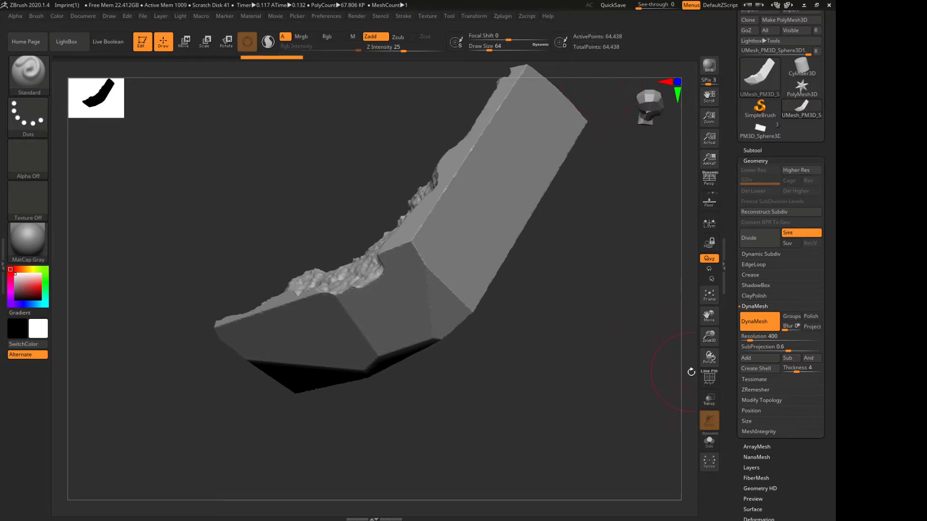
# Inspect the remeshed topology up close with the polyframe shown, and view the rough surface detail with it hidden
pyautogui.click(709, 378)
pyautogui.moveTo(717, 341); pyautogui.dragTo(718, 397)
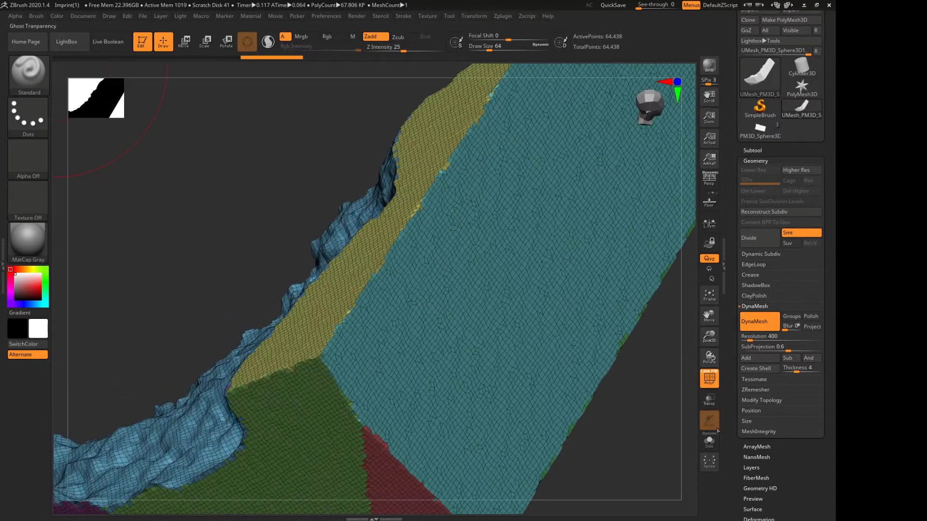
pyautogui.click(717, 382)
pyautogui.moveTo(709, 337); pyautogui.dragTo(706, 251)
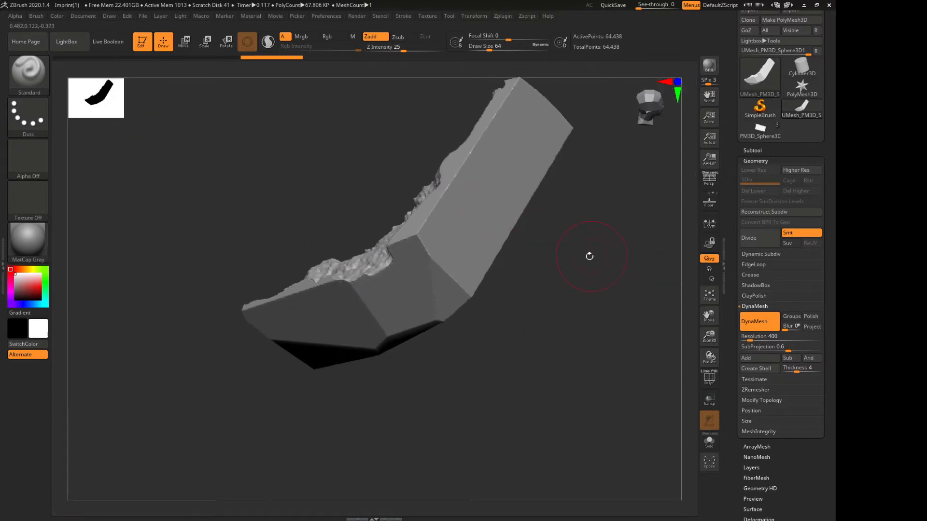
pyautogui.moveTo(574, 261); pyautogui.dragTo(641, 340)
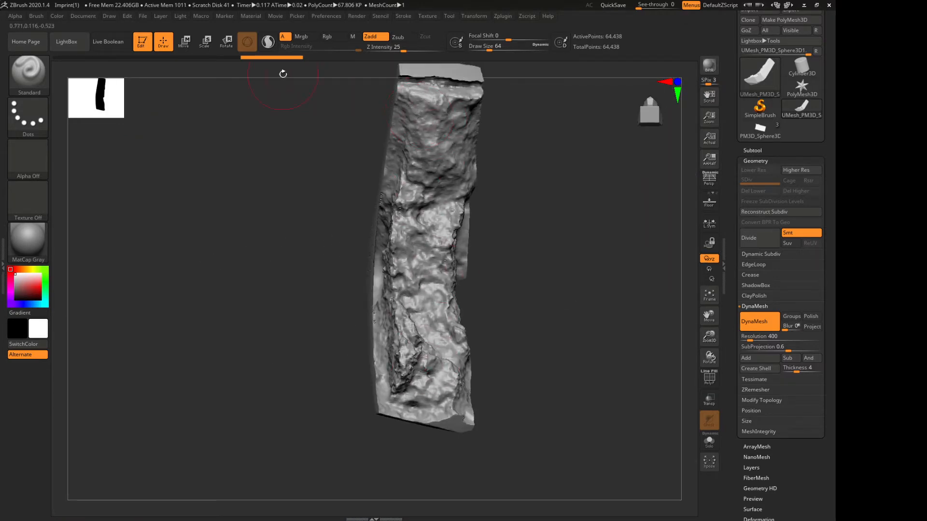
# Revert the previous remesh, lower the DynaMesh blur, and try remeshing the model at a resolution of 600
pyautogui.click(228, 57)
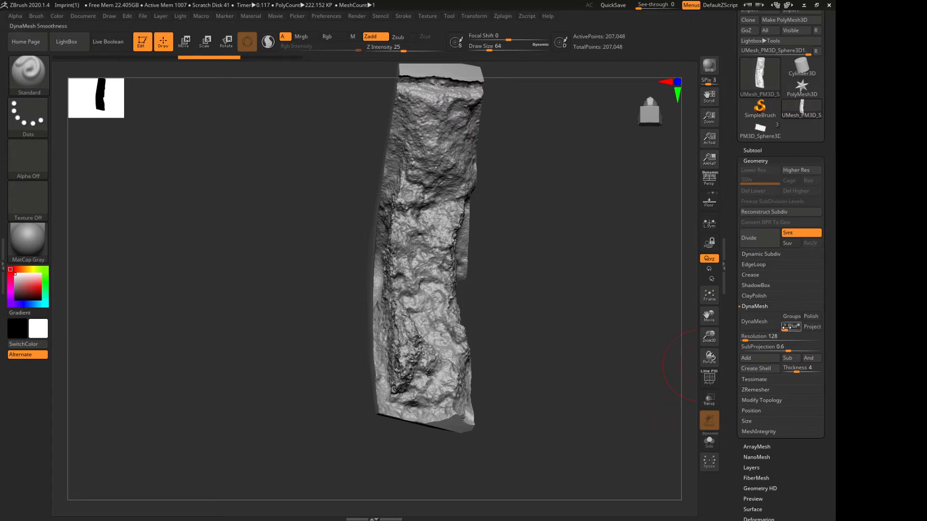
pyautogui.moveTo(790, 331); pyautogui.dragTo(781, 331)
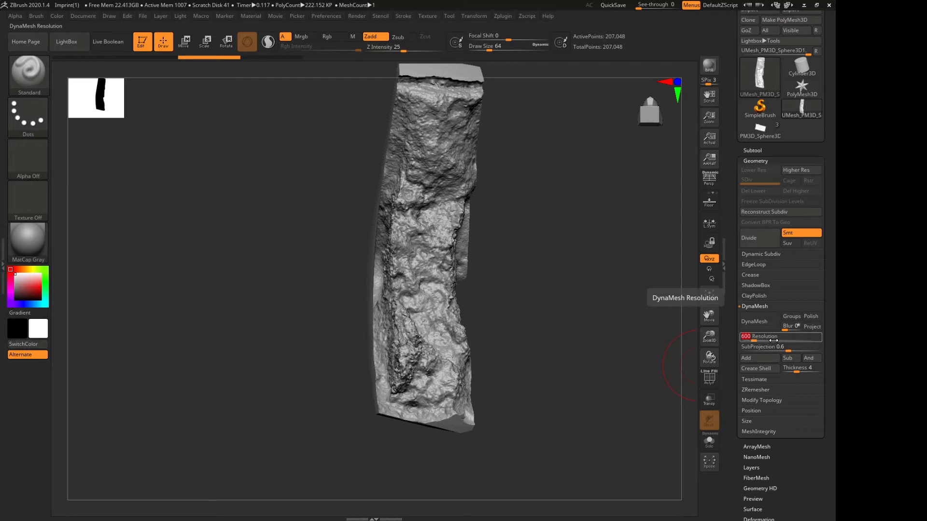
pyautogui.press('Return')
pyautogui.click(753, 325)
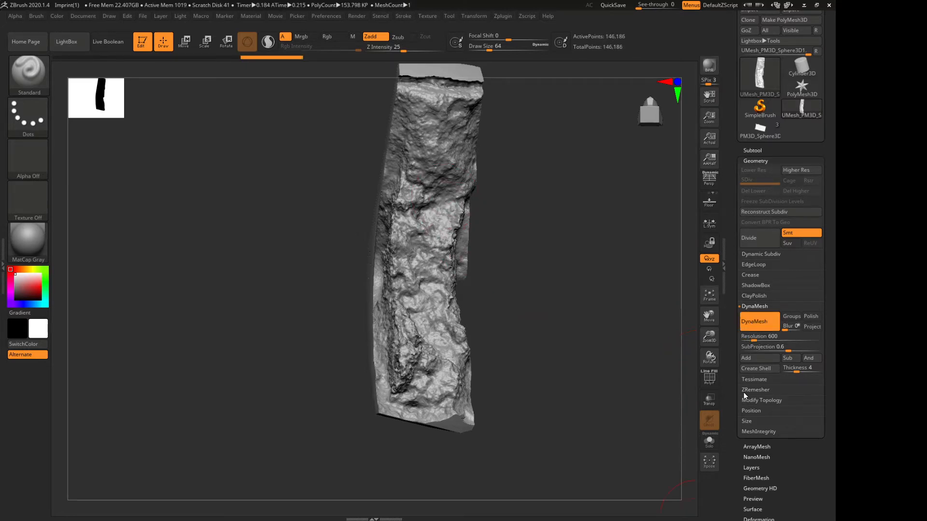
pyautogui.moveTo(709, 337); pyautogui.dragTo(708, 378)
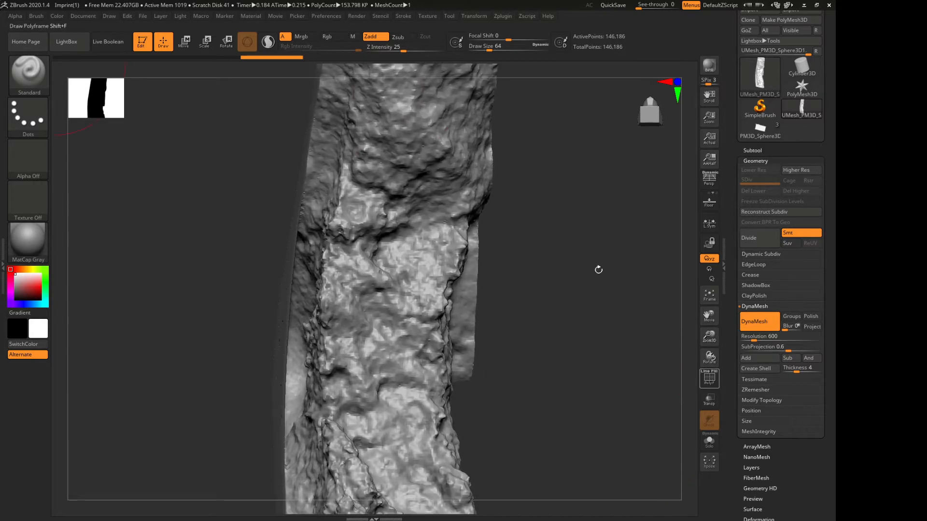
# Revert to the mesh before DynaMesh, set the blur to 0, and remesh the model at a resolution of 800
pyautogui.click(225, 57)
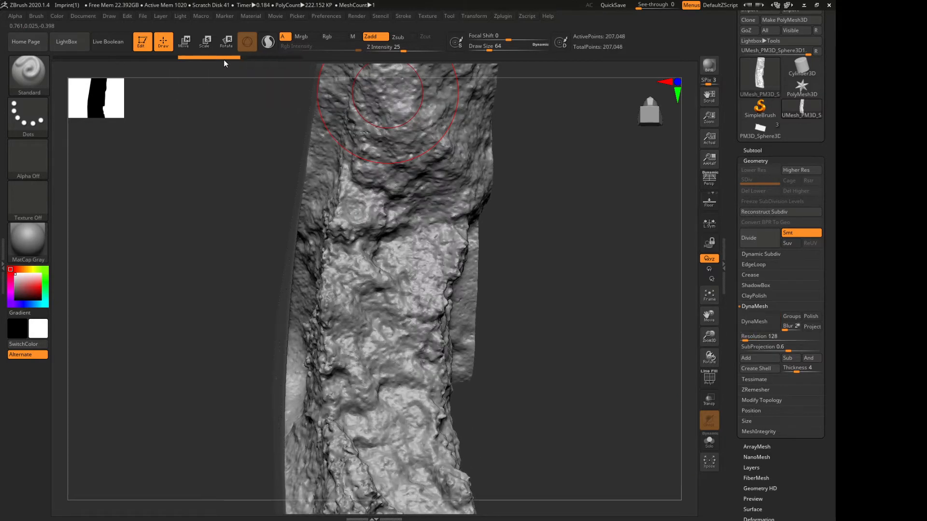
pyautogui.click(787, 326)
pyautogui.write('0')
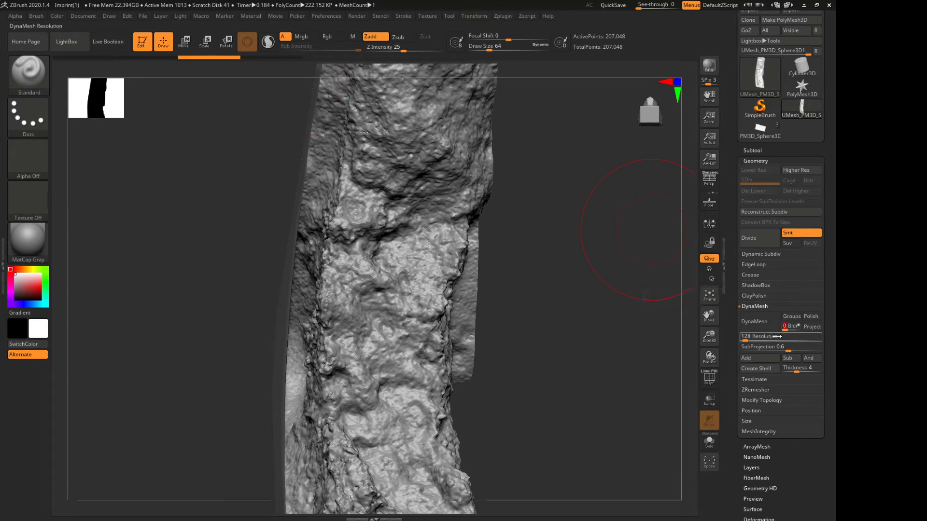
pyautogui.click(777, 337)
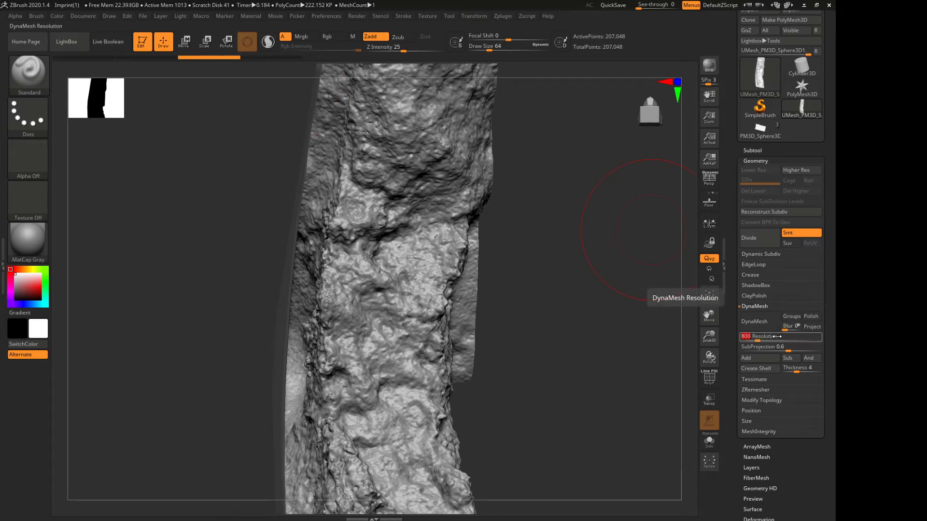
pyautogui.press('Return')
pyautogui.click(757, 321)
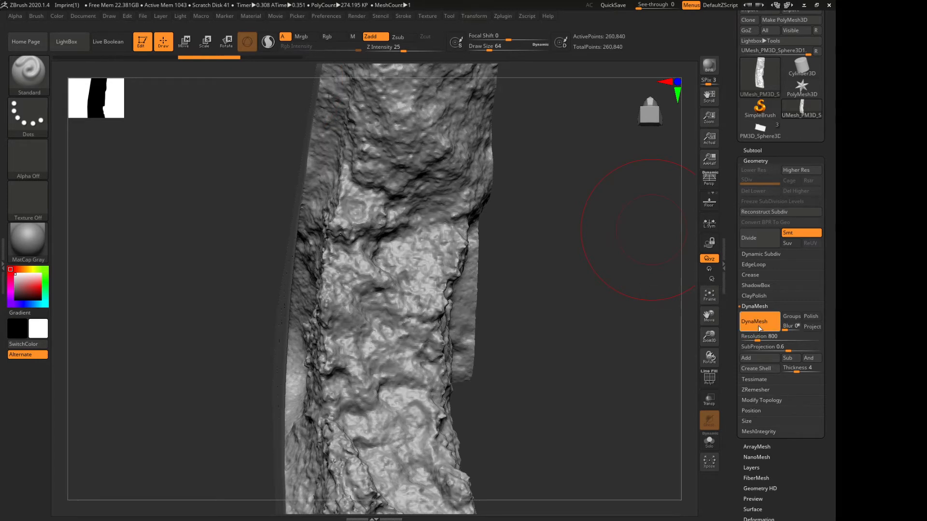
# Inspect the flat faces of the remeshed model from several angles, briefly toggling the polyframe
pyautogui.moveTo(582, 375)
pyautogui.mouseDown()
pyautogui.moveTo(610, 370)
pyautogui.moveTo(487, 361)
pyautogui.moveTo(502, 360)
pyautogui.mouseUp()
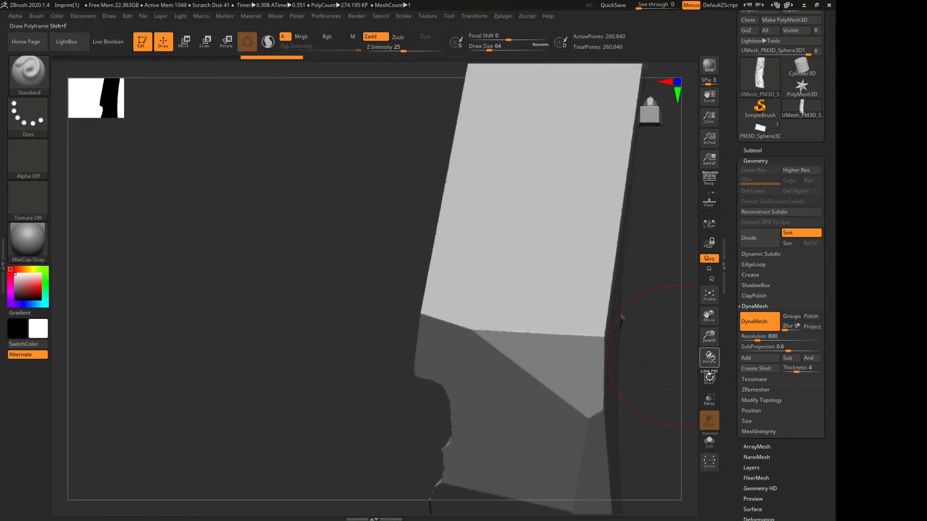
pyautogui.click(709, 379)
pyautogui.click(710, 379)
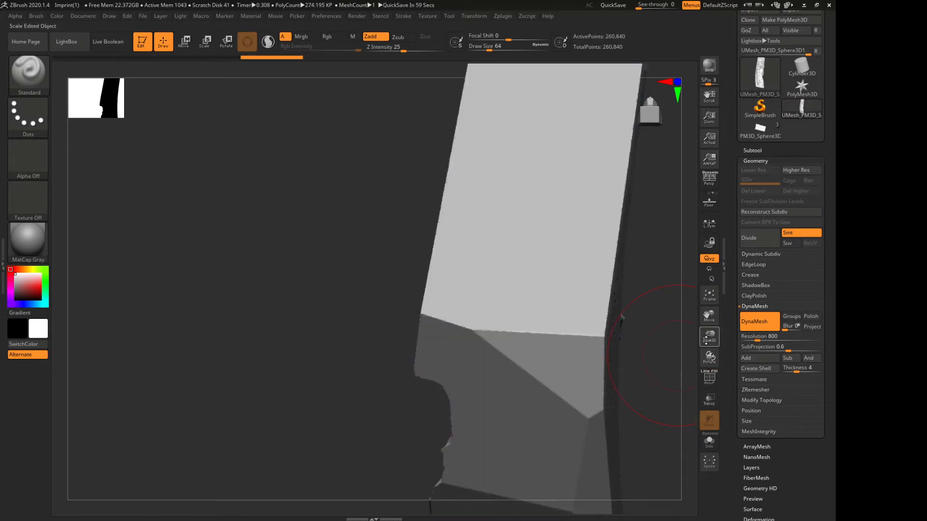
pyautogui.moveTo(621, 320); pyautogui.dragTo(574, 239)
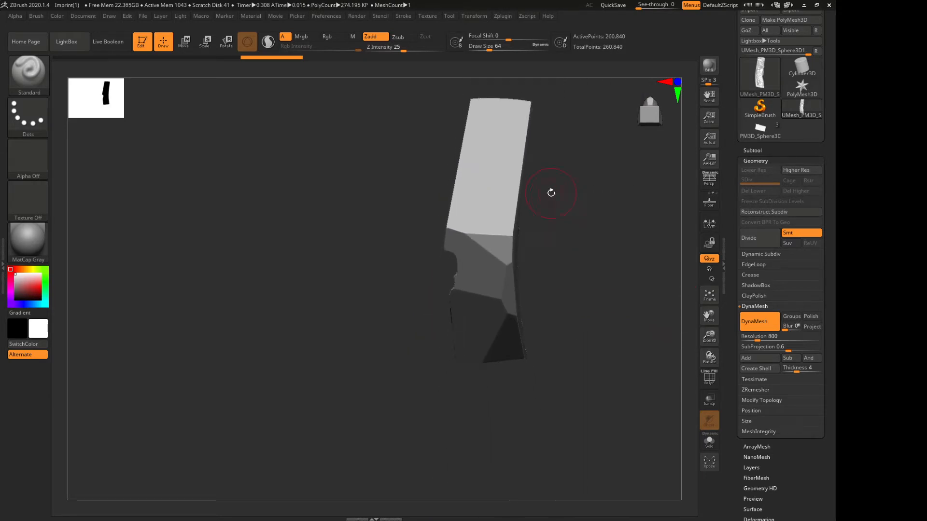
pyautogui.moveTo(550, 191); pyautogui.dragTo(480, 282)
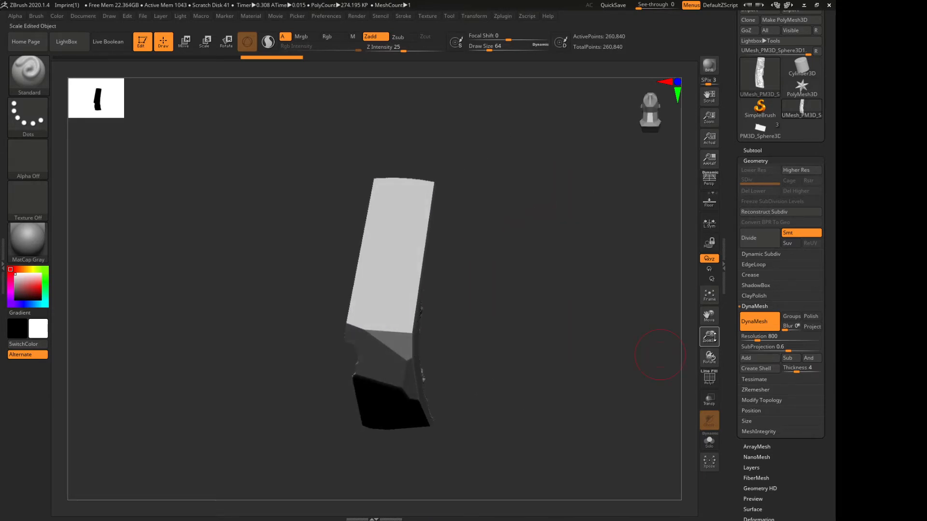
pyautogui.moveTo(709, 337); pyautogui.dragTo(712, 379)
pyautogui.moveTo(577, 246)
pyautogui.mouseDown()
pyautogui.moveTo(576, 278)
pyautogui.moveTo(560, 264)
pyautogui.mouseUp()
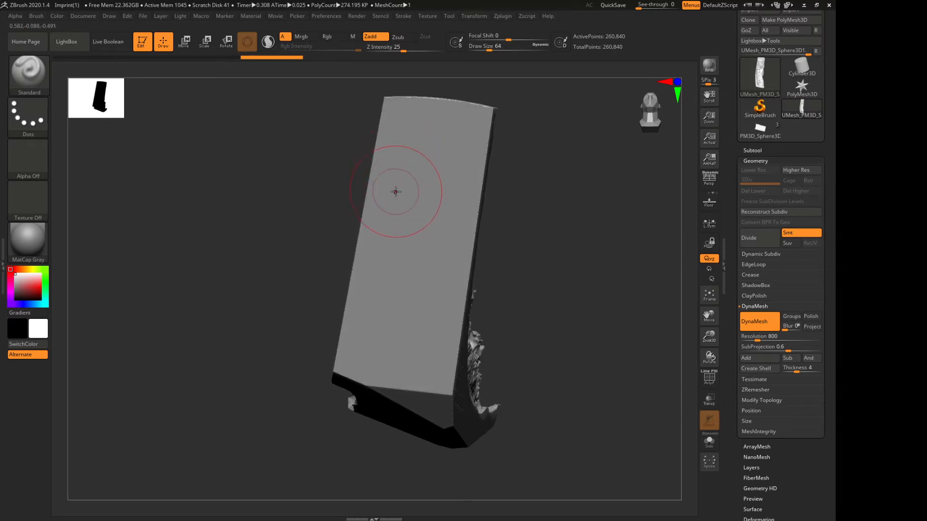
# Test a rectangular alpha mask across the middle of the long flat face, inspect its detail up close, and undo it
pyautogui.press('ctrl')
pyautogui.press('ctrl')
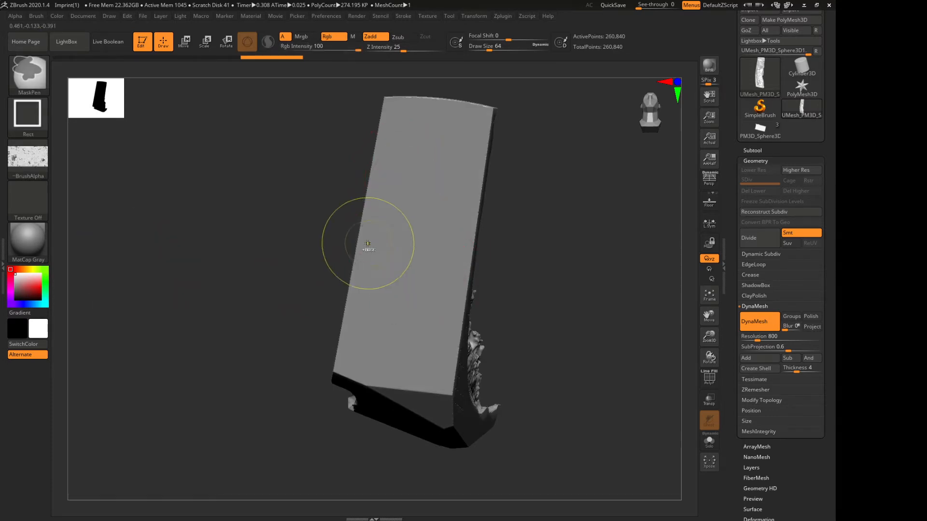
pyautogui.moveTo(380, 208)
pyautogui.keyDown('ctrl'); pyautogui.mouseDown()
pyautogui.moveTo(410, 226)
pyautogui.moveTo(486, 337)
pyautogui.moveTo(575, 360)
pyautogui.moveTo(564, 356)
pyautogui.mouseUp(); pyautogui.keyUp('ctrl')
pyautogui.keyDown('ctrl'); pyautogui.moveTo(533, 342); pyautogui.dragTo(536, 345); pyautogui.keyUp('ctrl')
pyautogui.moveTo(289, 265); pyautogui.dragTo(277, 266)
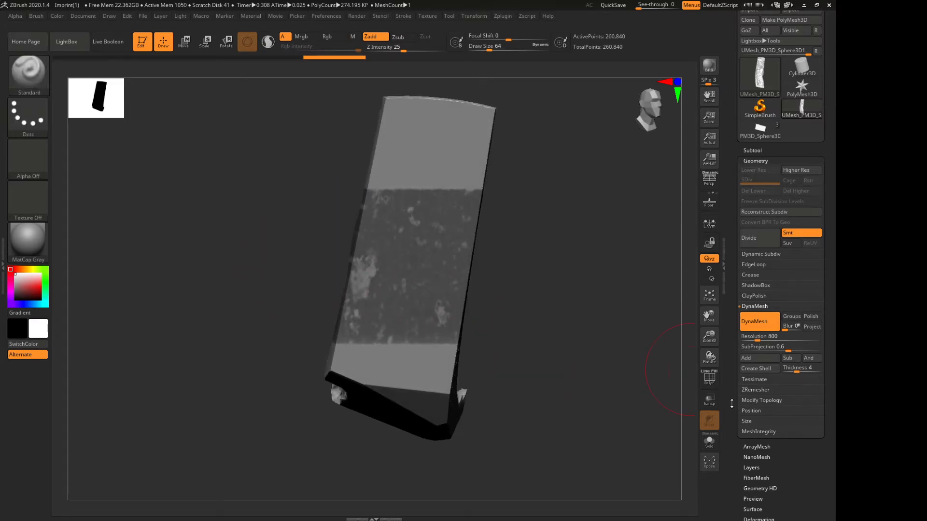
pyautogui.moveTo(711, 343); pyautogui.dragTo(711, 385)
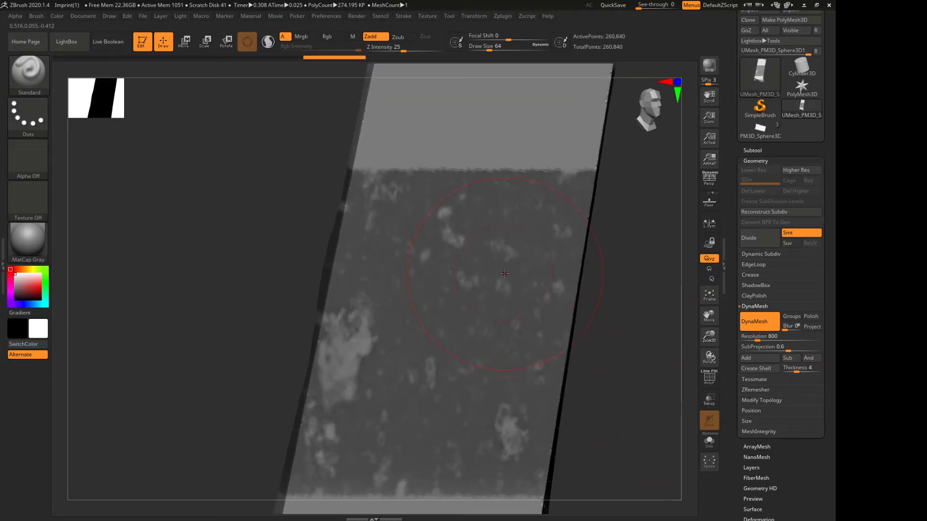
pyautogui.hotkey('ctrl', 'z')
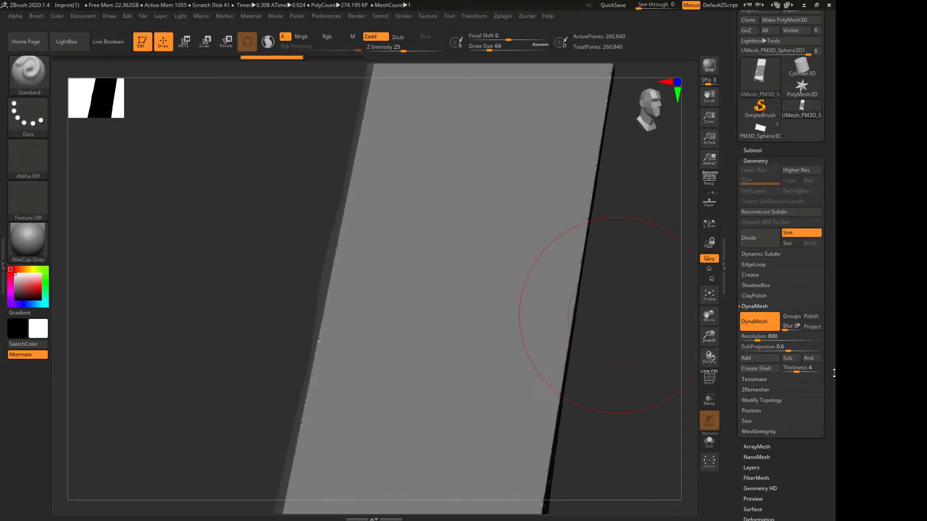
# Divide the mesh once to subdivision level 2 with the polyframe shown, and hide the polyframe
pyautogui.click(710, 379)
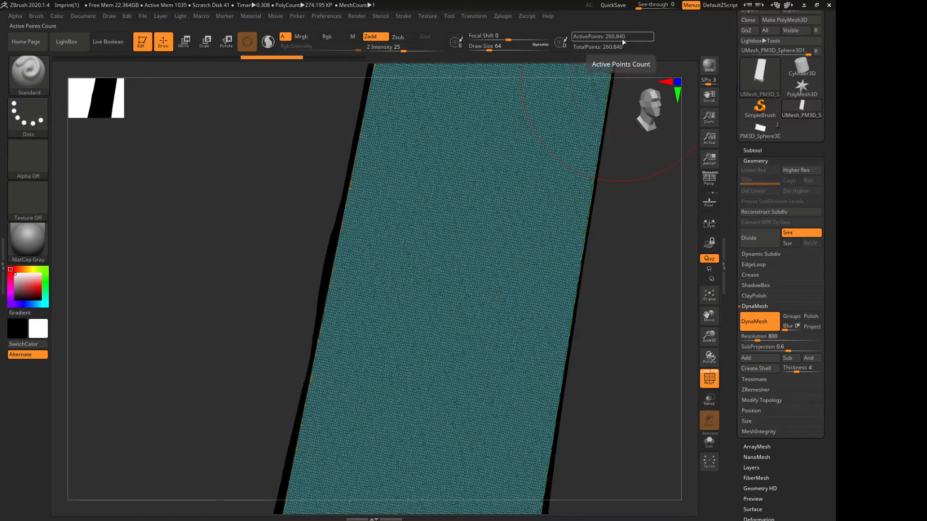
pyautogui.click(751, 244)
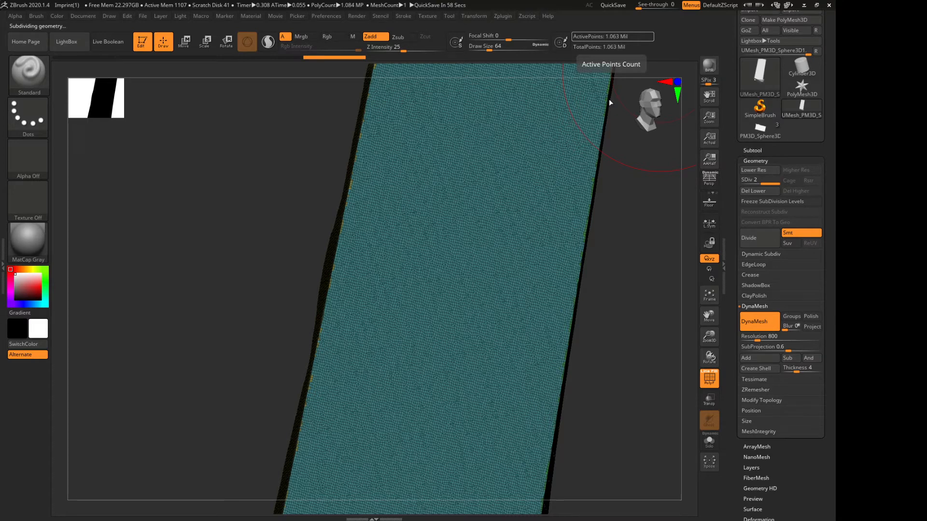
pyautogui.click(709, 378)
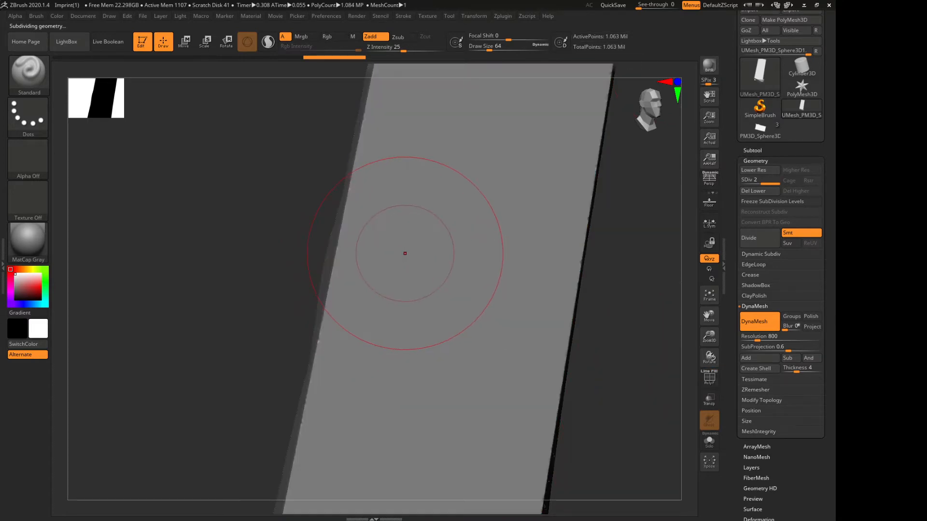
# Mask a large rectangular area of the subdivided flat face with the alpha, inspect its sharpness, and clear the mask
pyautogui.moveTo(250, 146)
pyautogui.keyDown('ctrl'); pyautogui.mouseDown()
pyautogui.moveTo(583, 418)
pyautogui.moveTo(667, 443)
pyautogui.mouseUp(); pyautogui.keyUp('ctrl')
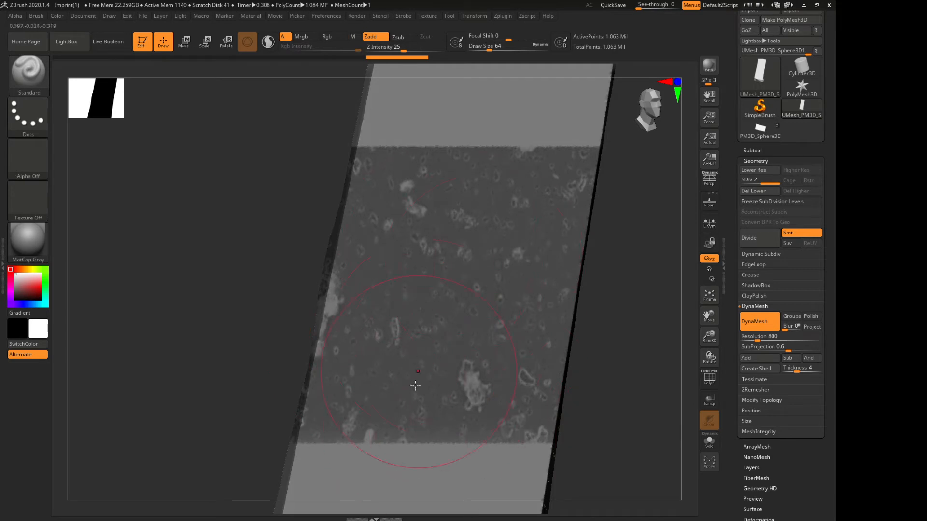
pyautogui.moveTo(710, 339); pyautogui.dragTo(709, 344)
pyautogui.moveTo(575, 386); pyautogui.dragTo(557, 367)
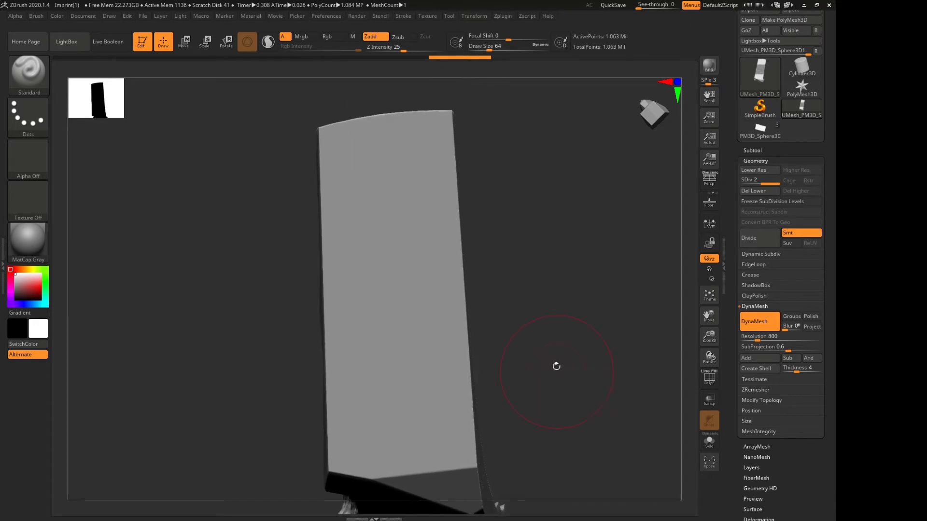
# Switch the MaskPen stroke to DragRect and try masking the flat face with the alpha
pyautogui.keyDown('ctrl'); pyautogui.click(28, 116); pyautogui.keyUp('ctrl')
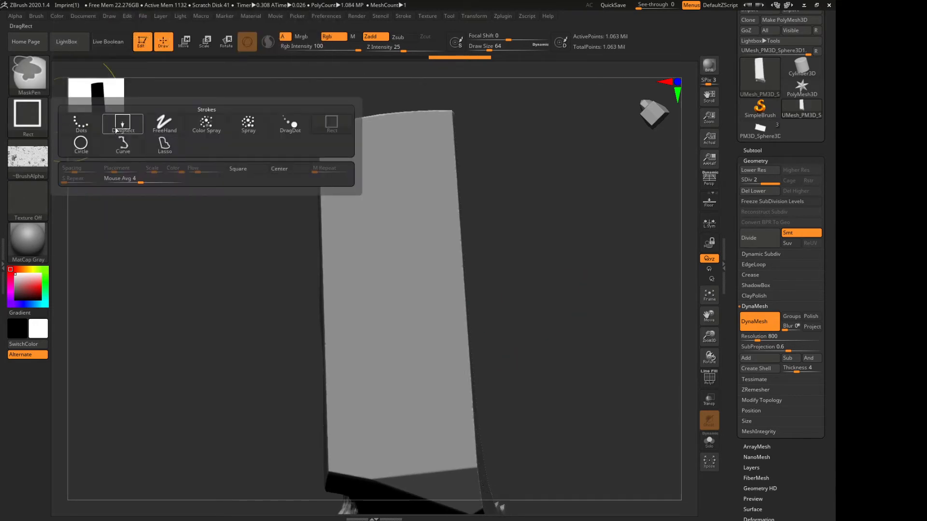
pyautogui.keyDown('ctrl'); pyautogui.click(122, 124); pyautogui.keyUp('ctrl')
pyautogui.moveTo(313, 165)
pyautogui.keyDown('ctrl'); pyautogui.mouseDown()
pyautogui.moveTo(406, 275)
pyautogui.moveTo(512, 368)
pyautogui.moveTo(580, 391)
pyautogui.moveTo(529, 310)
pyautogui.moveTo(535, 360)
pyautogui.moveTo(509, 466)
pyautogui.moveTo(616, 474)
pyautogui.moveTo(627, 485)
pyautogui.moveTo(645, 463)
pyautogui.moveTo(543, 430)
pyautogui.moveTo(534, 356)
pyautogui.moveTo(574, 355)
pyautogui.moveTo(560, 348)
pyautogui.mouseUp(); pyautogui.keyUp('ctrl')
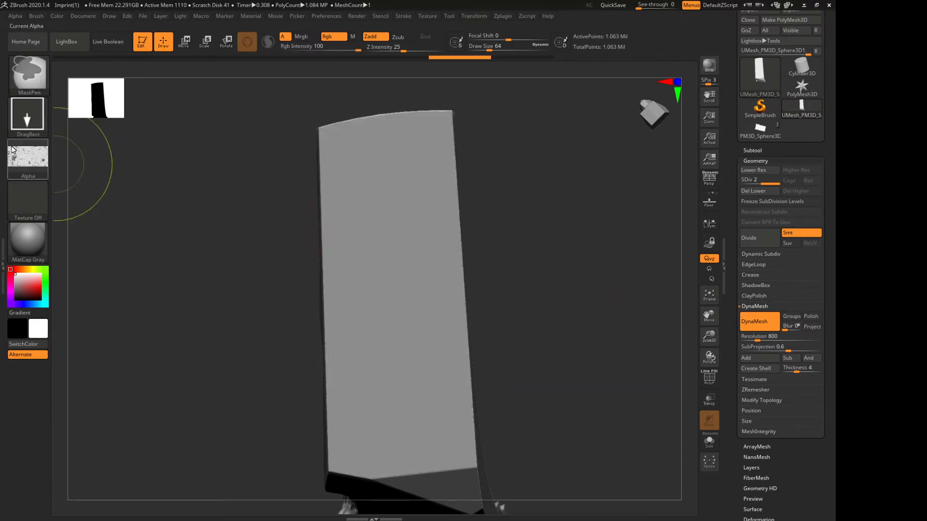
# Set the MaskPen stroke back to Rect, mask the upper-middle part of the flat face with the alpha, and undo the mask
pyautogui.keyDown('ctrl'); pyautogui.click(23, 115); pyautogui.keyUp('ctrl')
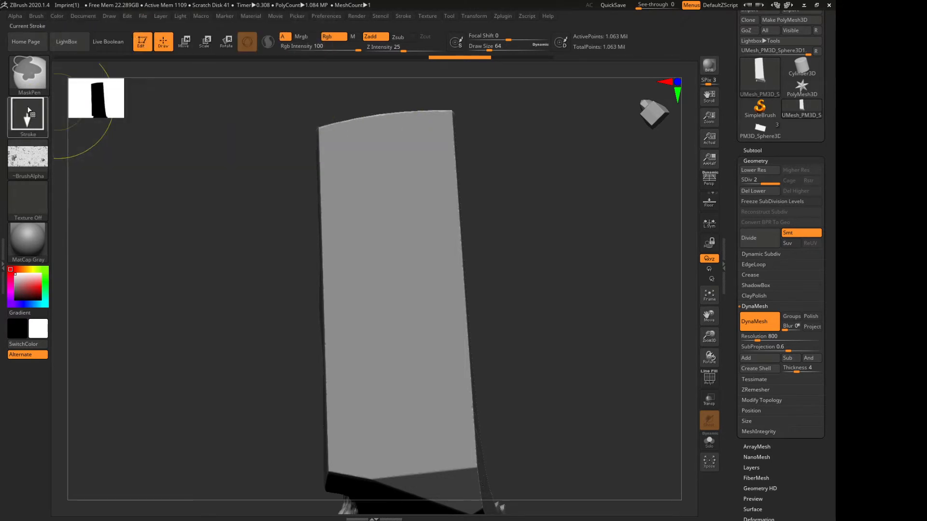
pyautogui.keyDown('ctrl'); pyautogui.click(34, 113); pyautogui.keyUp('ctrl')
pyautogui.click(332, 124)
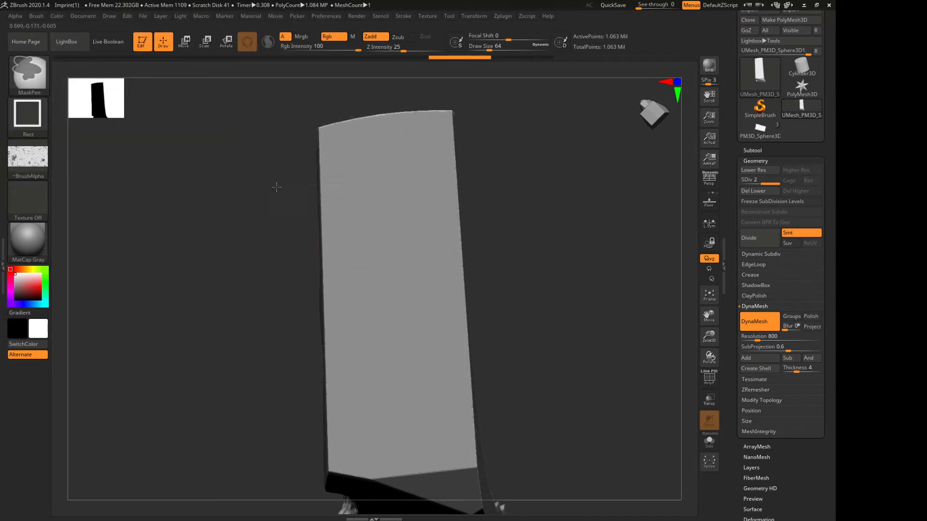
pyautogui.moveTo(273, 185)
pyautogui.keyDown('ctrl'); pyautogui.mouseDown()
pyautogui.moveTo(421, 324)
pyautogui.moveTo(443, 321)
pyautogui.moveTo(419, 345)
pyautogui.moveTo(476, 338)
pyautogui.moveTo(459, 362)
pyautogui.moveTo(474, 369)
pyautogui.moveTo(470, 344)
pyautogui.mouseUp(); pyautogui.keyUp('ctrl')
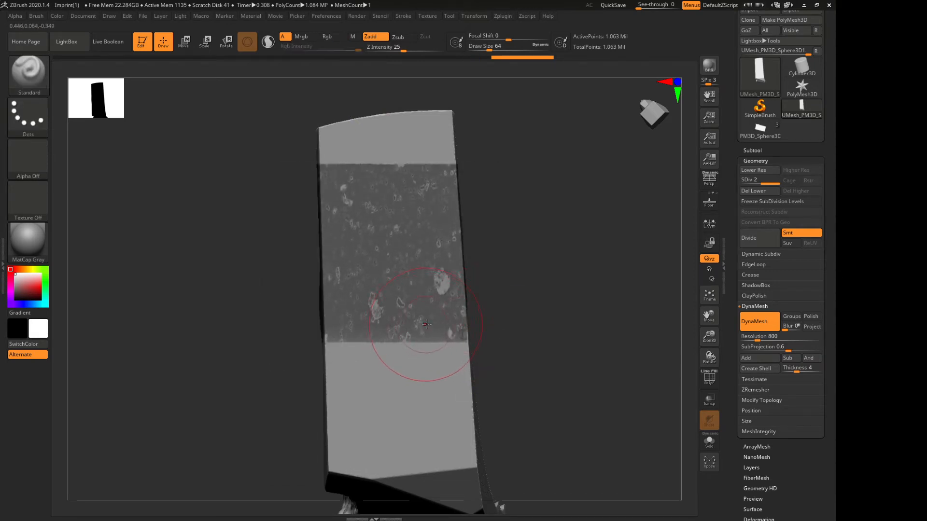
pyautogui.hotkey('ctrl', 'z')
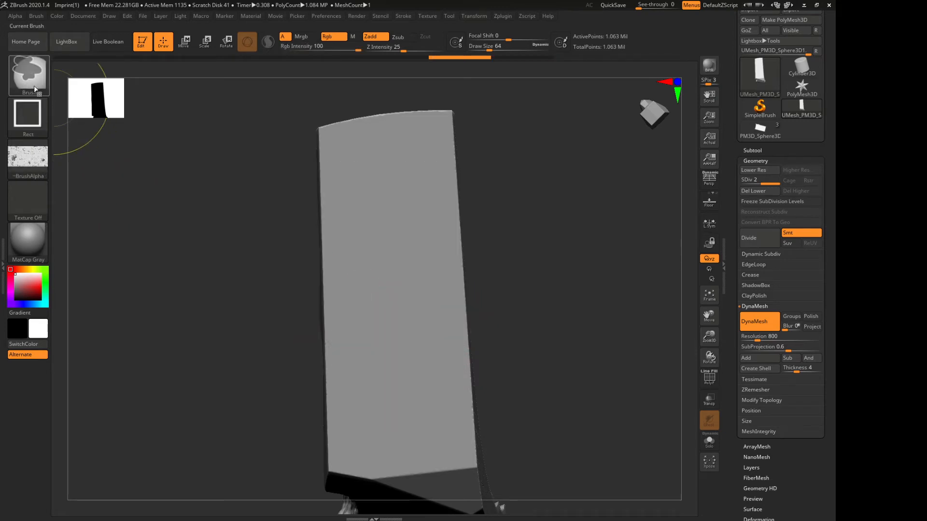
# Choose the MaskSquare brush, mask a square area of the flat face without an alpha, and clear the mask
pyautogui.keyDown('ctrl'); pyautogui.click(42, 133); pyautogui.keyUp('ctrl')
pyautogui.keyDown('ctrl'); pyautogui.click(29, 113); pyautogui.keyUp('ctrl')
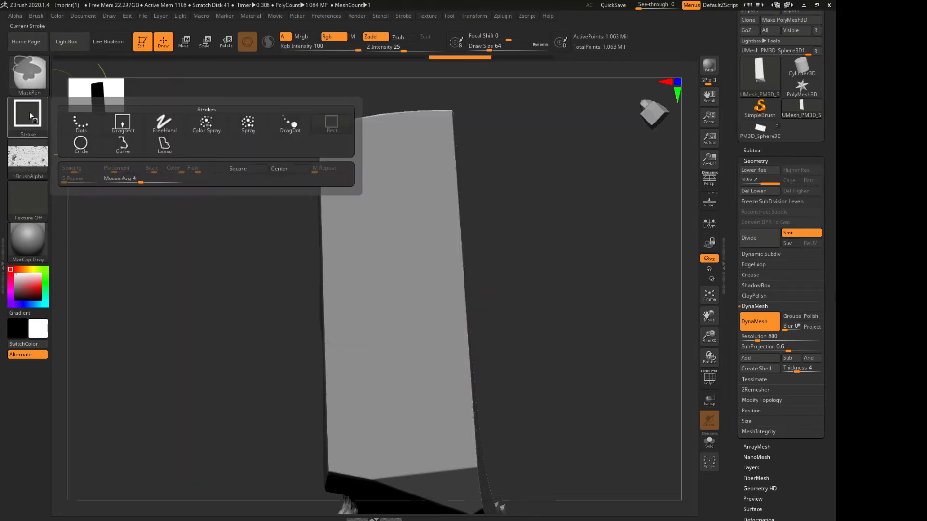
pyautogui.keyDown('ctrl'); pyautogui.click(30, 78); pyautogui.keyUp('ctrl')
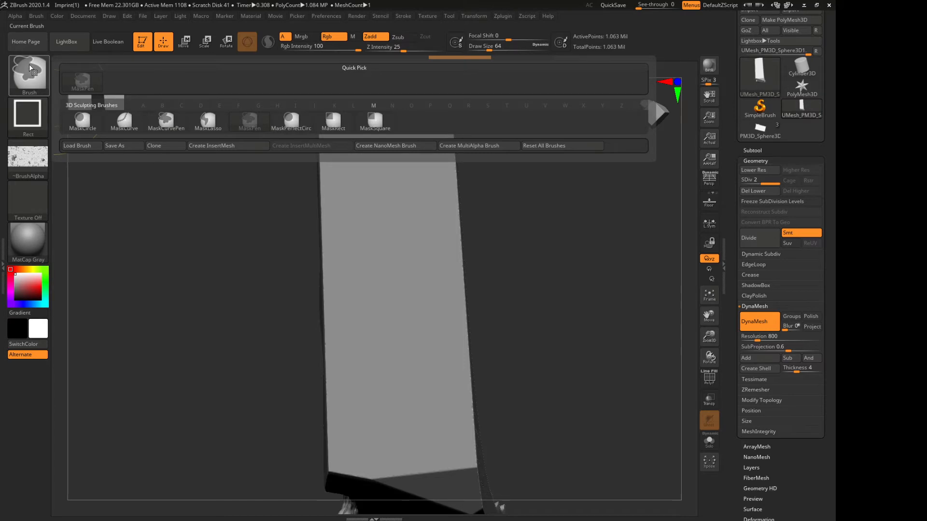
pyautogui.keyDown('ctrl'); pyautogui.click(375, 120); pyautogui.keyUp('ctrl')
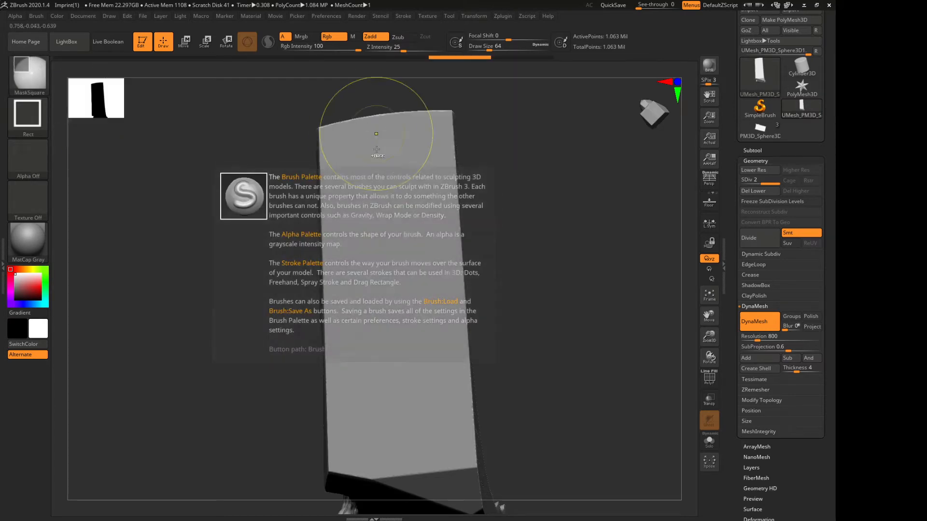
pyautogui.moveTo(292, 174)
pyautogui.keyDown('ctrl'); pyautogui.mouseDown()
pyautogui.moveTo(424, 306)
pyautogui.moveTo(368, 257)
pyautogui.moveTo(465, 332)
pyautogui.moveTo(431, 308)
pyautogui.mouseUp(); pyautogui.keyUp('ctrl')
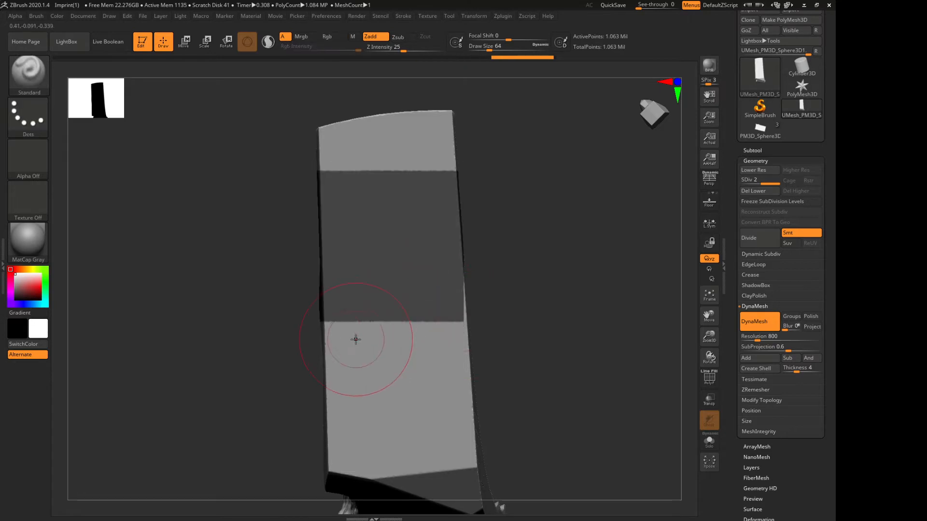
pyautogui.keyDown('ctrl'); pyautogui.click(187, 190); pyautogui.keyUp('ctrl')
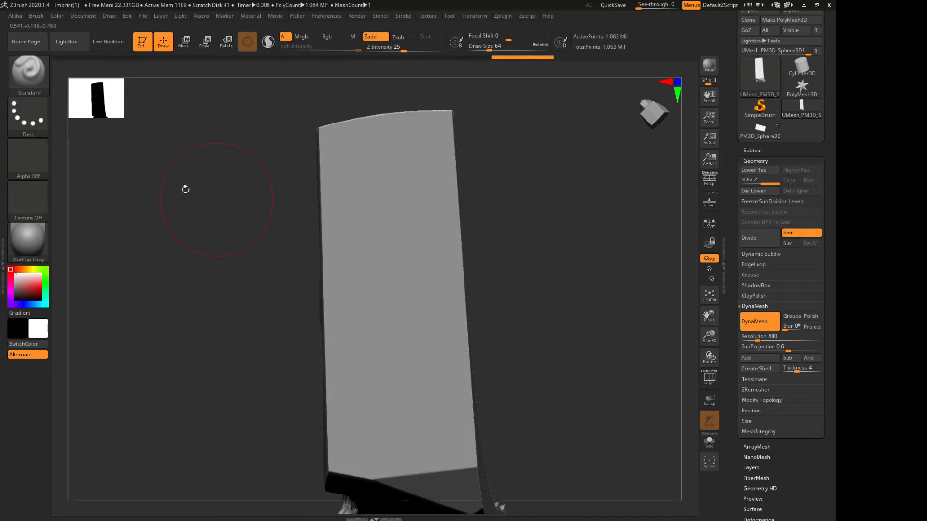
pyautogui.keyDown('ctrl'); pyautogui.click(37, 80); pyautogui.keyUp('ctrl')
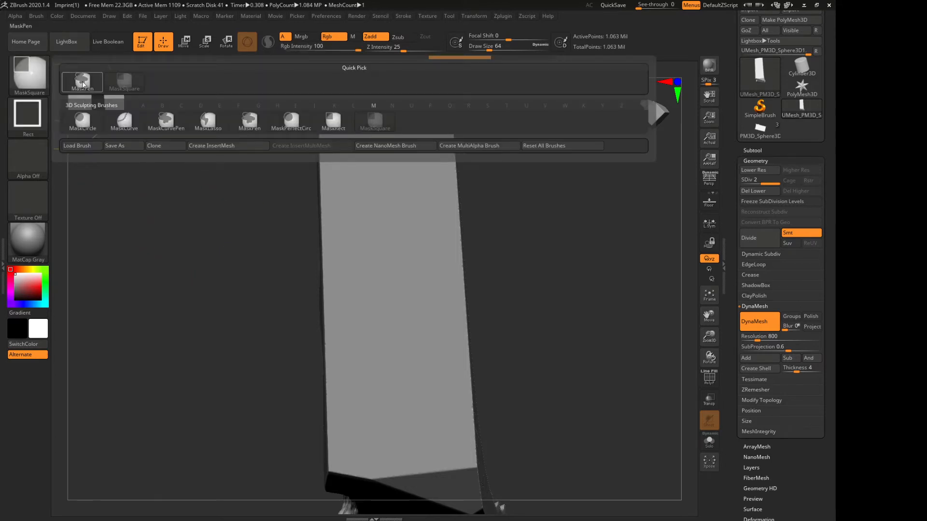
pyautogui.keyDown('ctrl'); pyautogui.click(35, 82); pyautogui.keyUp('ctrl')
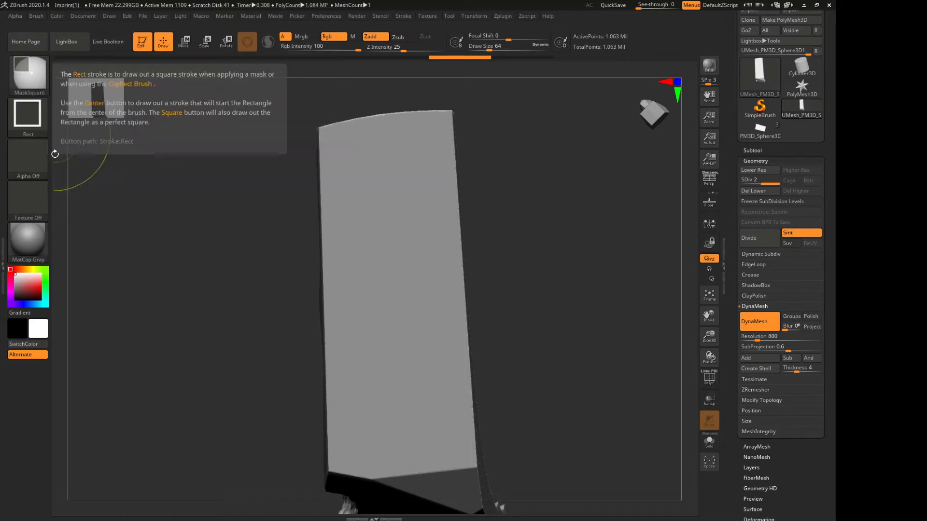
# Assign the ~BrushAlpha texture alpha to the MaskSquare brush and try masking a rectangle across the flat face
pyautogui.click(26, 160)
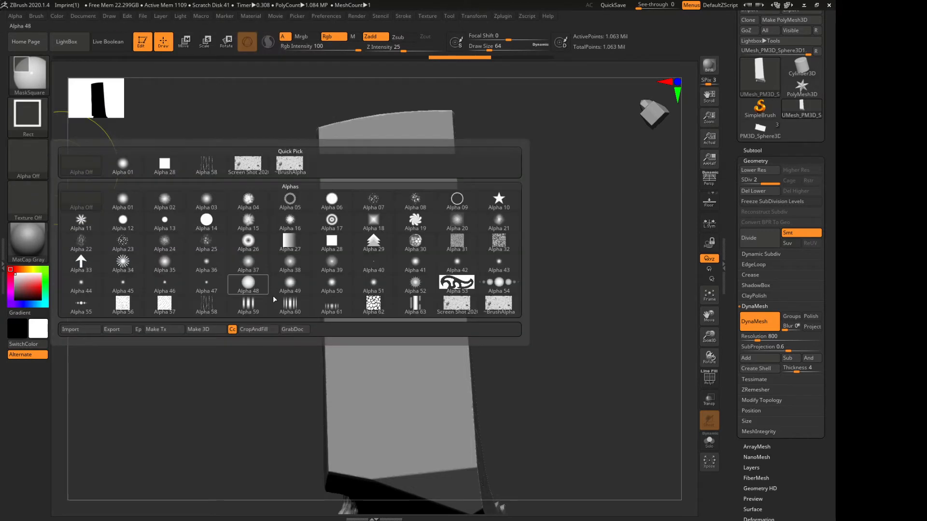
pyautogui.click(497, 309)
pyautogui.moveTo(278, 146)
pyautogui.keyDown('ctrl'); pyautogui.mouseDown()
pyautogui.moveTo(409, 215)
pyautogui.moveTo(520, 367)
pyautogui.moveTo(569, 404)
pyautogui.moveTo(516, 346)
pyautogui.moveTo(567, 396)
pyautogui.moveTo(538, 389)
pyautogui.moveTo(541, 345)
pyautogui.moveTo(586, 394)
pyautogui.moveTo(531, 340)
pyautogui.moveTo(517, 347)
pyautogui.moveTo(536, 347)
pyautogui.moveTo(523, 440)
pyautogui.moveTo(504, 413)
pyautogui.moveTo(583, 487)
pyautogui.mouseUp(); pyautogui.keyUp('ctrl')
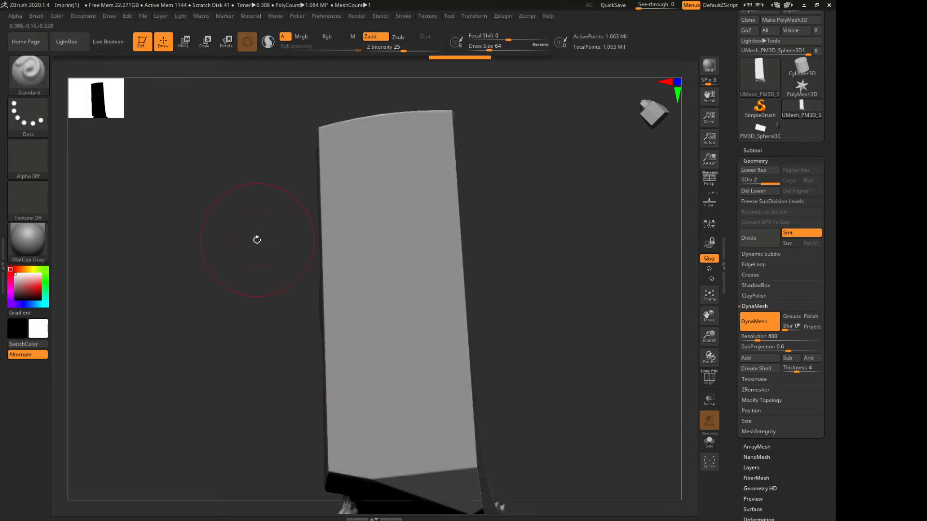
# Mask the flat face from its upper edge to just above its lower end with the alpha, and clear the mask
pyautogui.moveTo(257, 239)
pyautogui.mouseDown()
pyautogui.moveTo(197, 235)
pyautogui.moveTo(265, 245)
pyautogui.moveTo(224, 239)
pyautogui.moveTo(217, 215)
pyautogui.mouseUp()
pyautogui.press('ctrl')
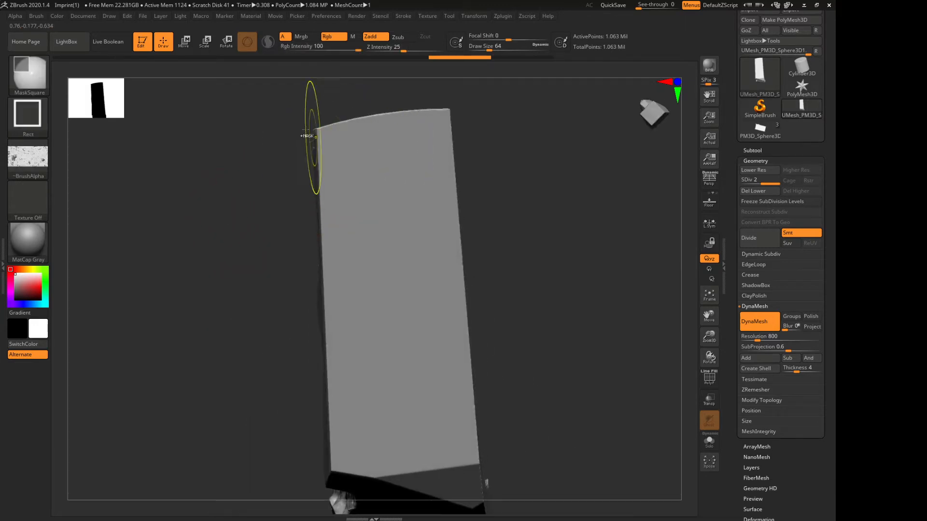
pyautogui.moveTo(306, 129)
pyautogui.keyDown('ctrl'); pyautogui.mouseDown()
pyautogui.moveTo(437, 345)
pyautogui.moveTo(433, 326)
pyautogui.moveTo(468, 355)
pyautogui.moveTo(480, 476)
pyautogui.moveTo(472, 512)
pyautogui.moveTo(478, 483)
pyautogui.moveTo(483, 519)
pyautogui.moveTo(547, 488)
pyautogui.moveTo(460, 479)
pyautogui.moveTo(473, 484)
pyautogui.mouseUp(); pyautogui.keyUp('ctrl')
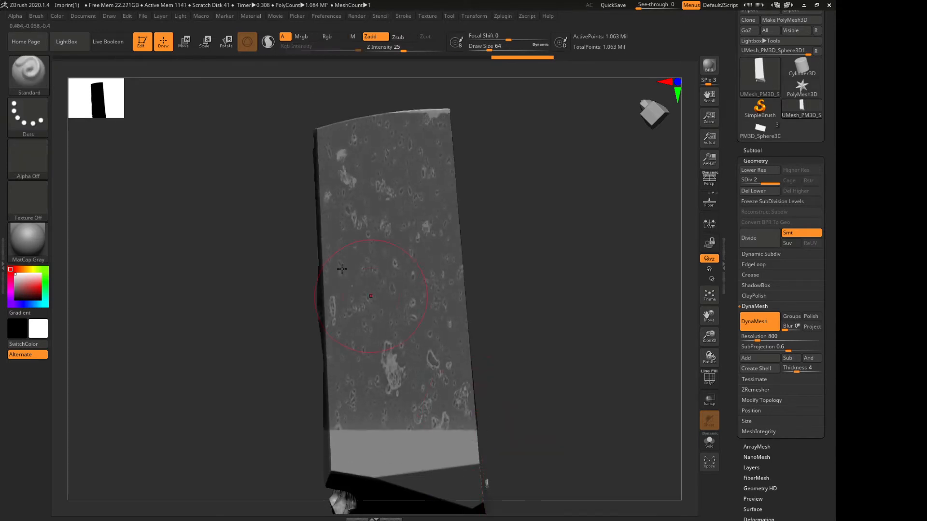
pyautogui.keyDown('ctrl'); pyautogui.moveTo(265, 227); pyautogui.dragTo(222, 159); pyautogui.keyUp('ctrl')
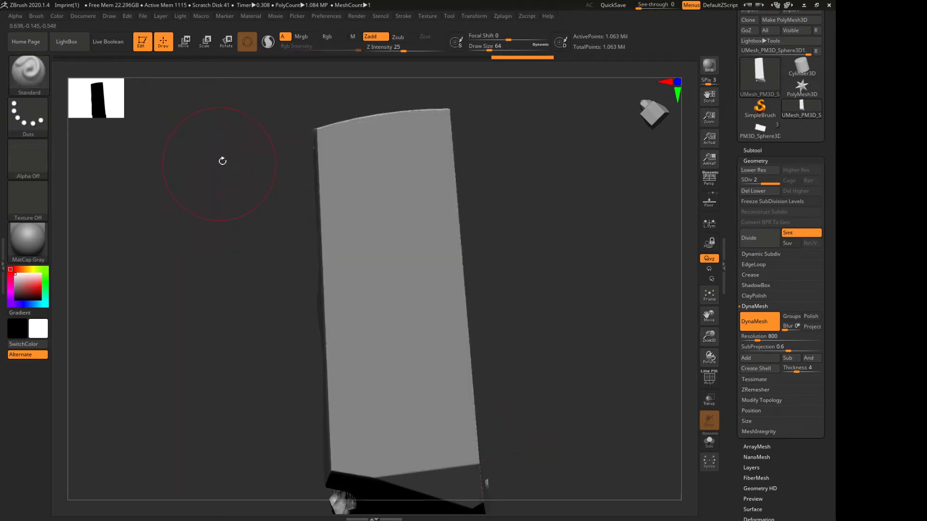
# Mask the entire flat face with the alpha, invert the mask, and invert it back
pyautogui.moveTo(191, 118)
pyautogui.keyDown('ctrl'); pyautogui.mouseDown()
pyautogui.moveTo(295, 228)
pyautogui.moveTo(514, 306)
pyautogui.moveTo(501, 306)
pyautogui.moveTo(552, 406)
pyautogui.moveTo(537, 519)
pyautogui.mouseUp(); pyautogui.keyUp('ctrl')
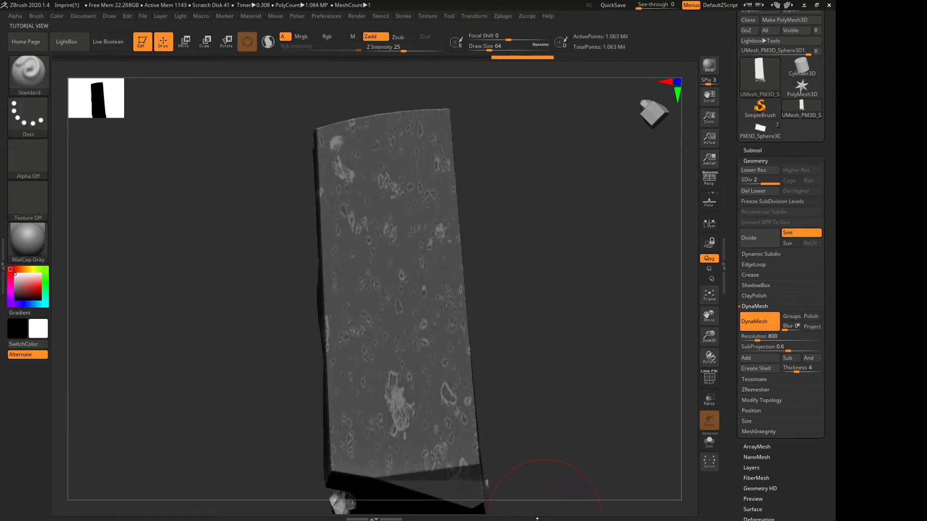
pyautogui.moveTo(183, 326); pyautogui.dragTo(196, 287)
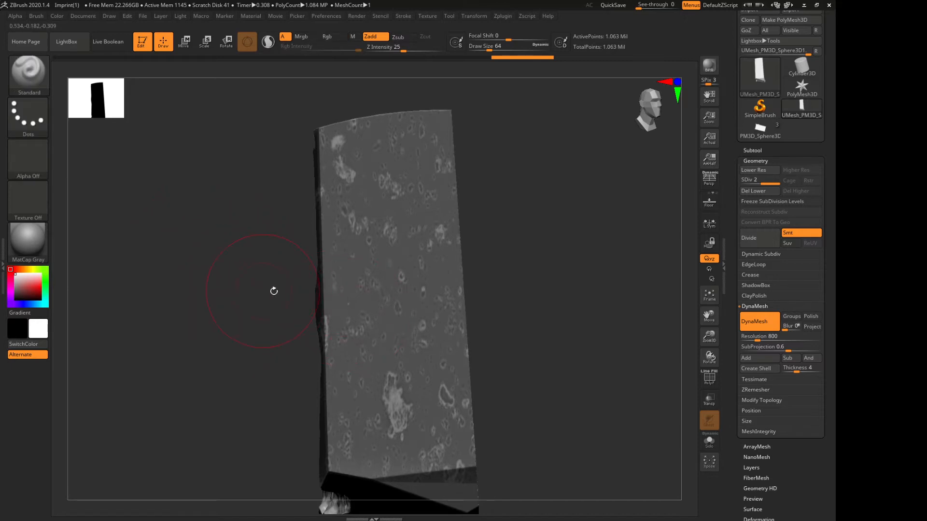
pyautogui.keyDown('ctrl'); pyautogui.click(233, 268); pyautogui.keyUp('ctrl')
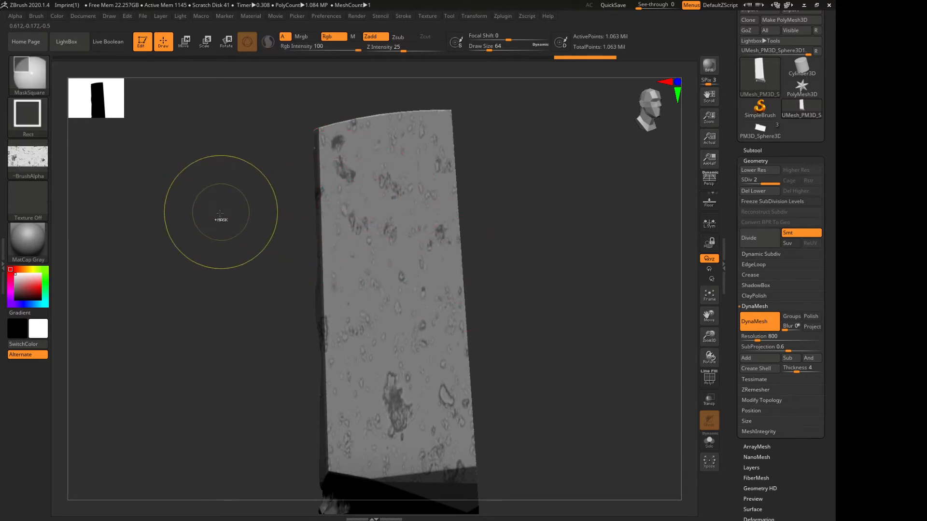
pyautogui.keyDown('ctrl'); pyautogui.click(222, 214); pyautogui.keyUp('ctrl')
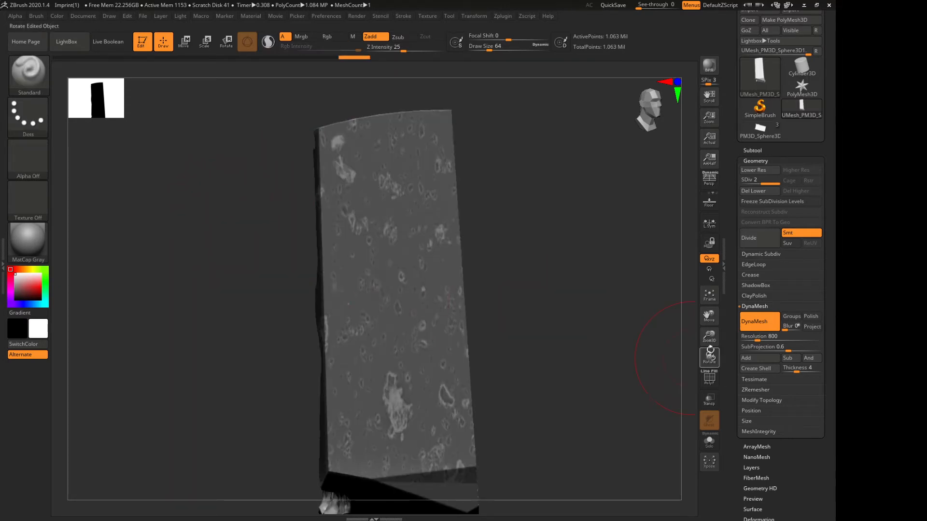
# View the fragment edge-on and use the MaskCurve brush along the alpha-masked face to mask the rest of the model behind it
pyautogui.moveTo(709, 337); pyautogui.dragTo(348, 264)
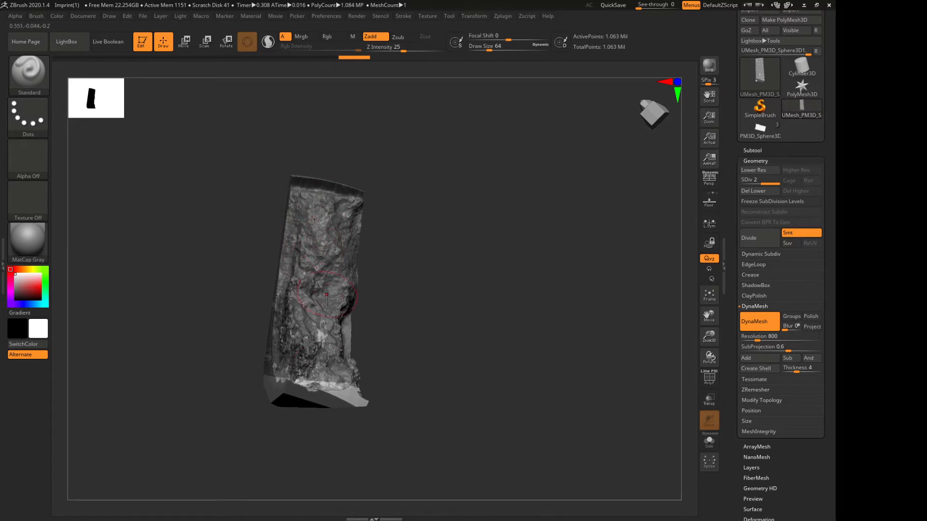
pyautogui.moveTo(423, 374); pyautogui.dragTo(495, 356)
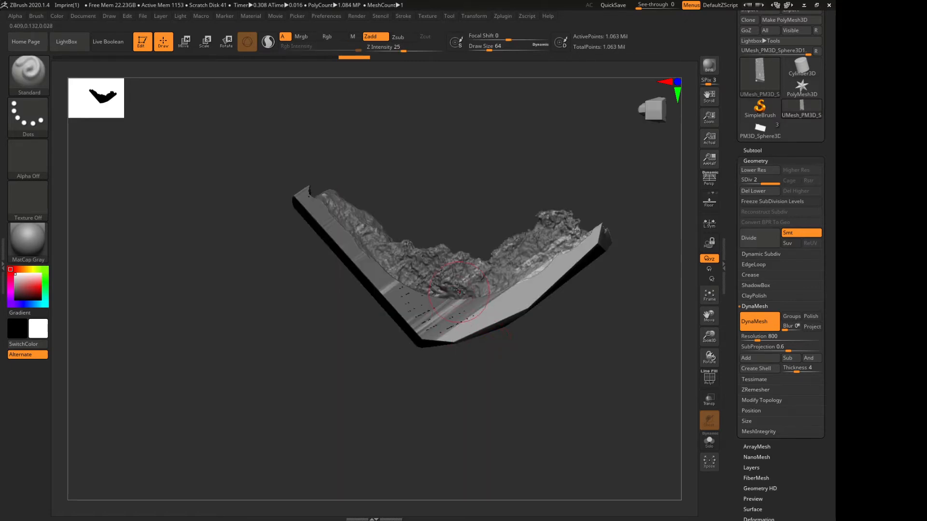
pyautogui.press('ctrl')
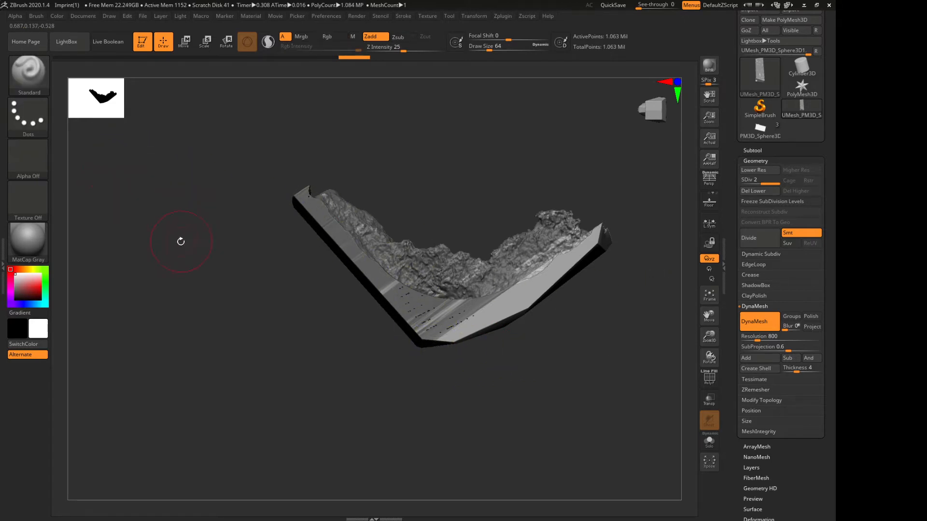
pyautogui.moveTo(180, 241); pyautogui.dragTo(189, 239)
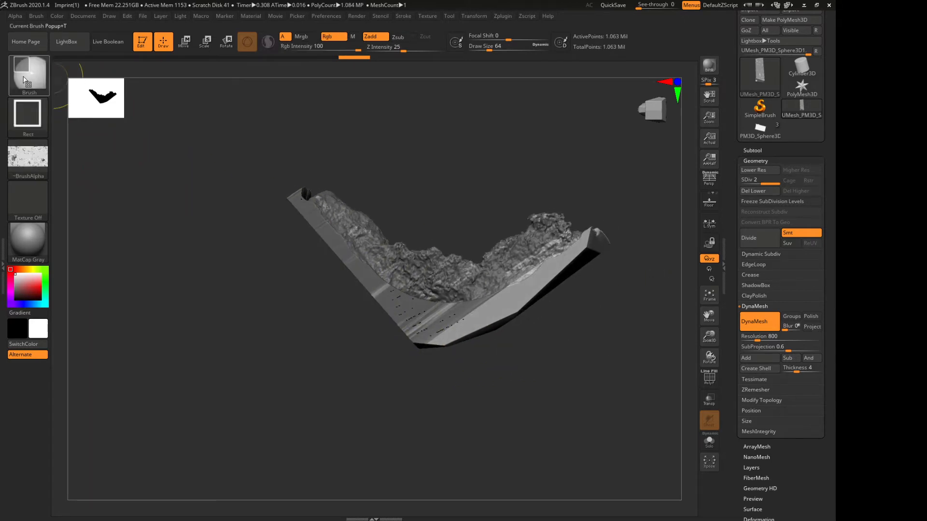
pyautogui.keyDown('ctrl'); pyautogui.click(23, 83); pyautogui.keyUp('ctrl')
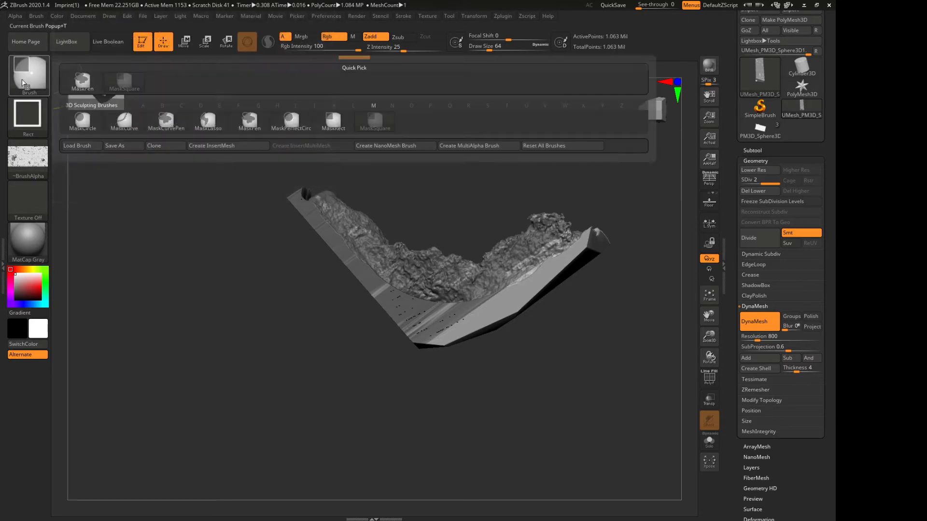
pyautogui.click(127, 126)
pyautogui.moveTo(123, 123); pyautogui.dragTo(448, 377)
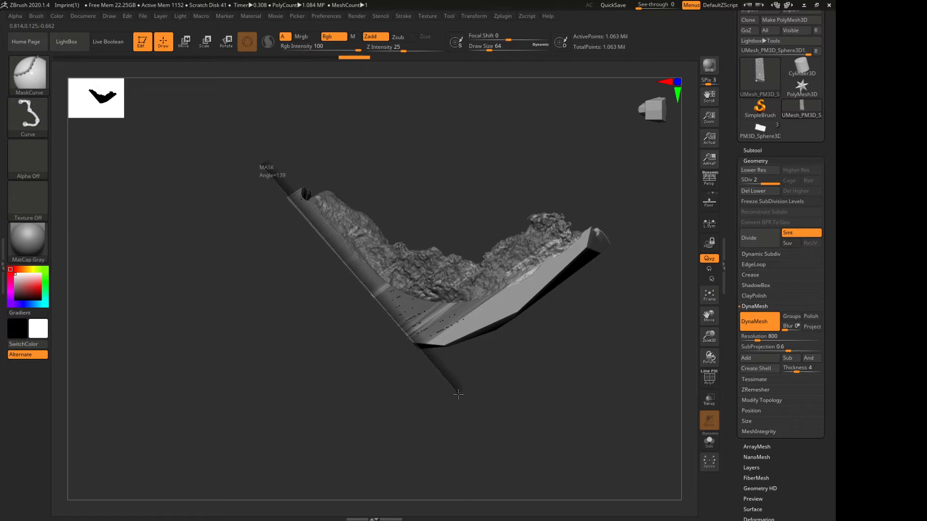
pyautogui.keyDown('ctrl'); pyautogui.moveTo(461, 396); pyautogui.dragTo(459, 396); pyautogui.keyUp('ctrl')
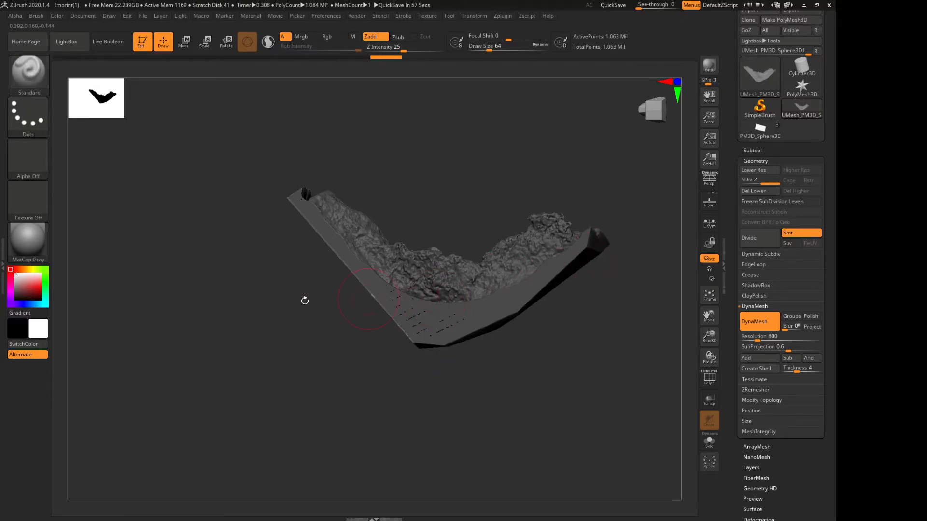
# Inspect the alpha mask on the flat face and the mask on the remaining sides from several angles and close up
pyautogui.moveTo(139, 335); pyautogui.dragTo(120, 402)
pyautogui.moveTo(189, 382); pyautogui.dragTo(248, 323)
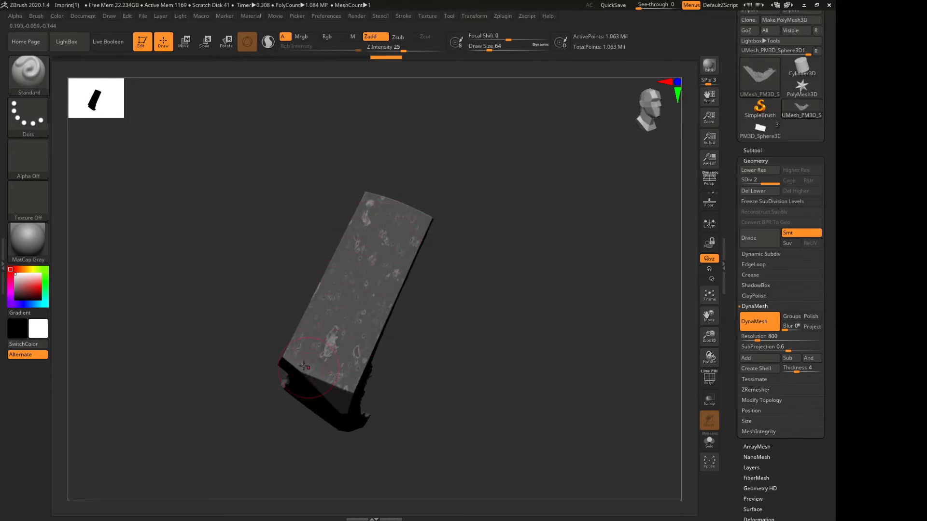
pyautogui.moveTo(190, 290); pyautogui.dragTo(259, 280)
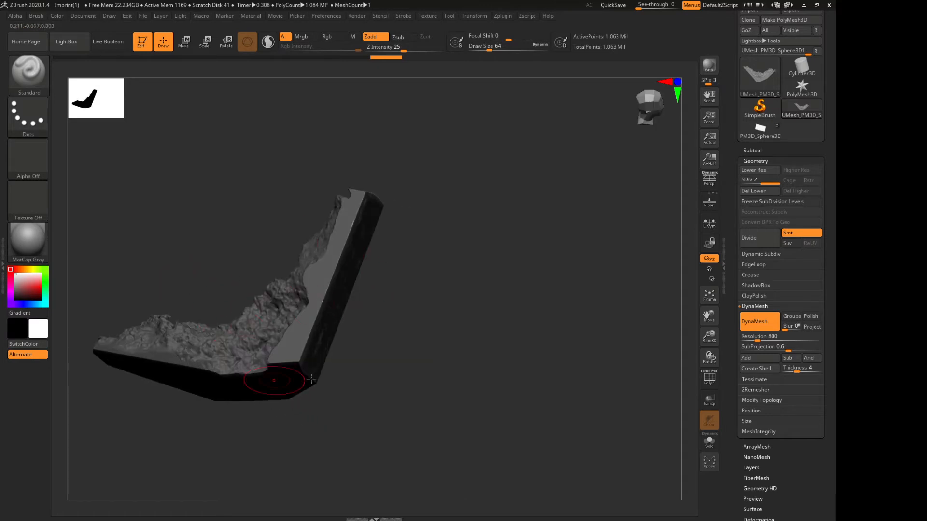
pyautogui.moveTo(490, 373); pyautogui.dragTo(453, 374)
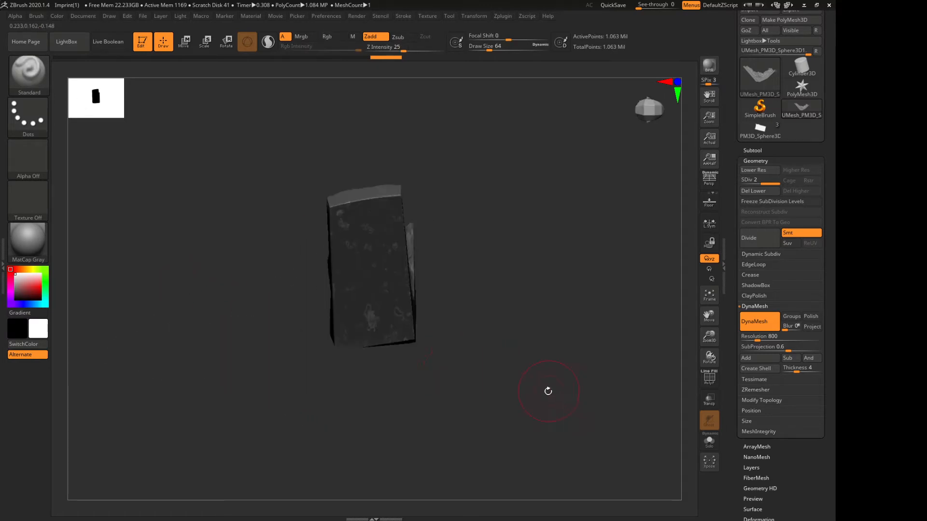
pyautogui.moveTo(548, 391); pyautogui.dragTo(647, 374)
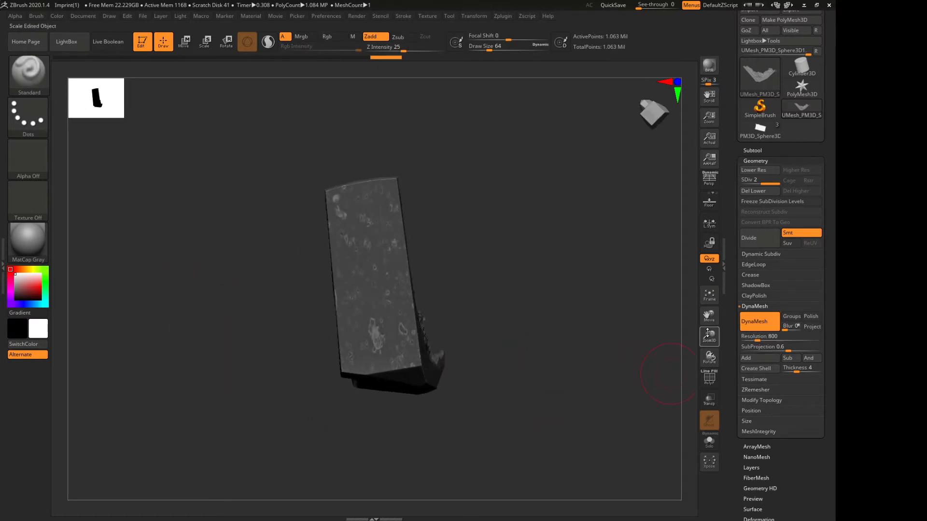
pyautogui.moveTo(708, 333); pyautogui.dragTo(708, 401)
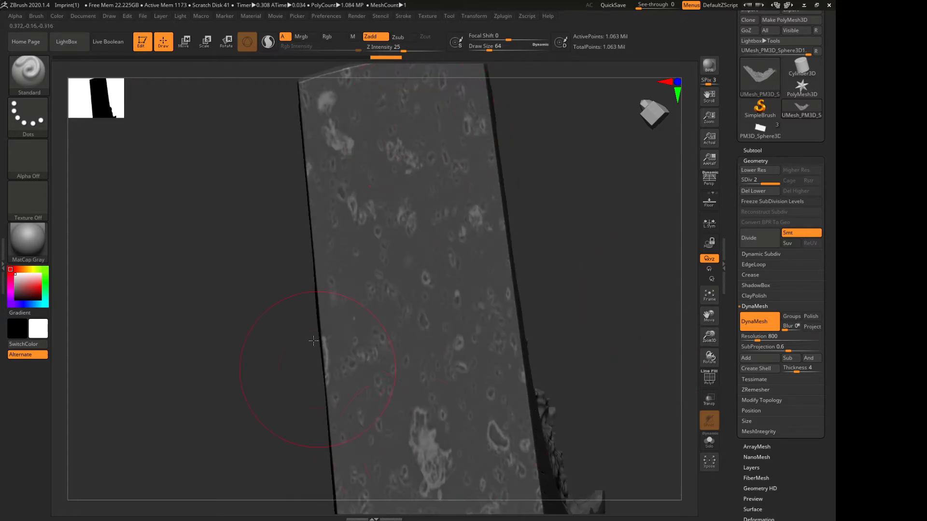
# Choose the ClayBuildup brush and sculpt test strokes over the unmasked spots in the middle and lower part of the flat face
pyautogui.click(22, 82)
pyautogui.click(28, 74)
pyautogui.click(124, 82)
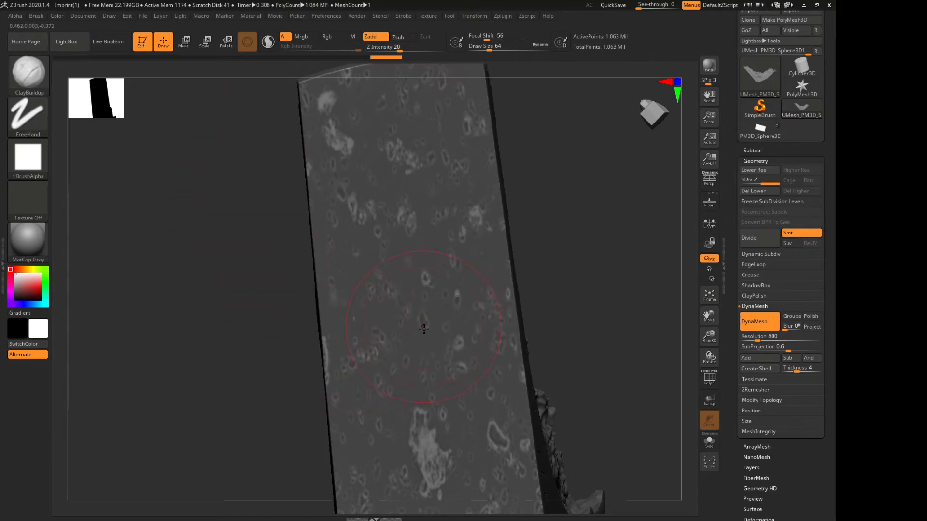
pyautogui.moveTo(398, 308)
pyautogui.mouseDown()
pyautogui.moveTo(360, 200)
pyautogui.moveTo(440, 207)
pyautogui.mouseUp()
pyautogui.moveTo(395, 227); pyautogui.dragTo(378, 296)
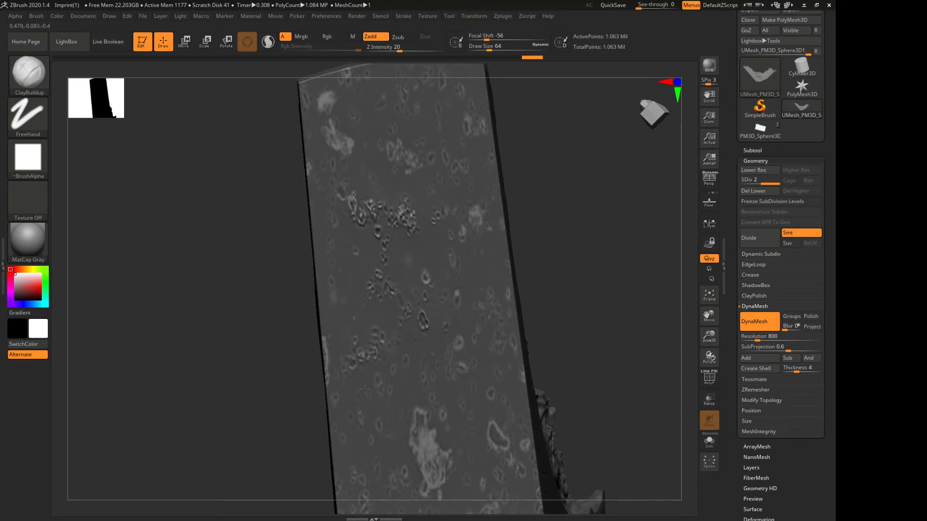
pyautogui.moveTo(416, 427); pyautogui.dragTo(434, 455)
pyautogui.moveTo(463, 373); pyautogui.dragTo(458, 329)
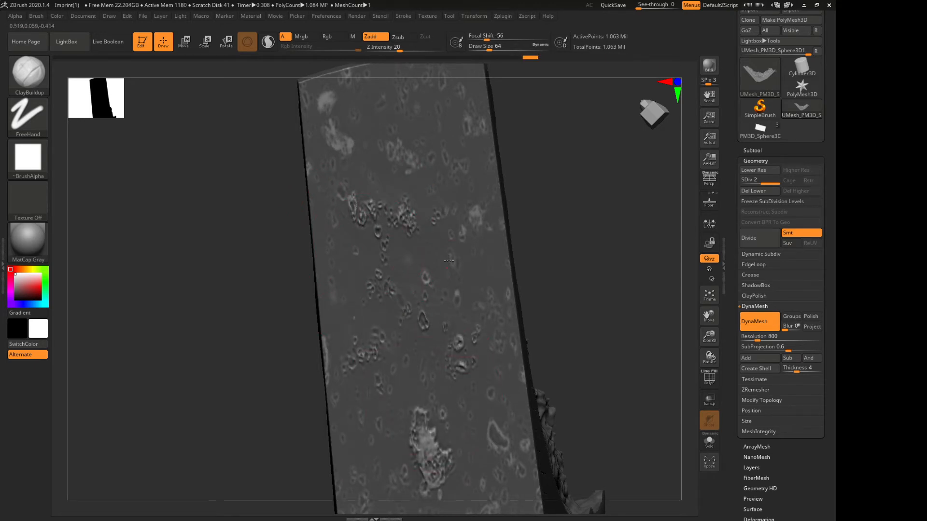
# Examine the raised test strokes at an angle and undo all ClayBuildup strokes on the flat face
pyautogui.moveTo(147, 301); pyautogui.dragTo(182, 280)
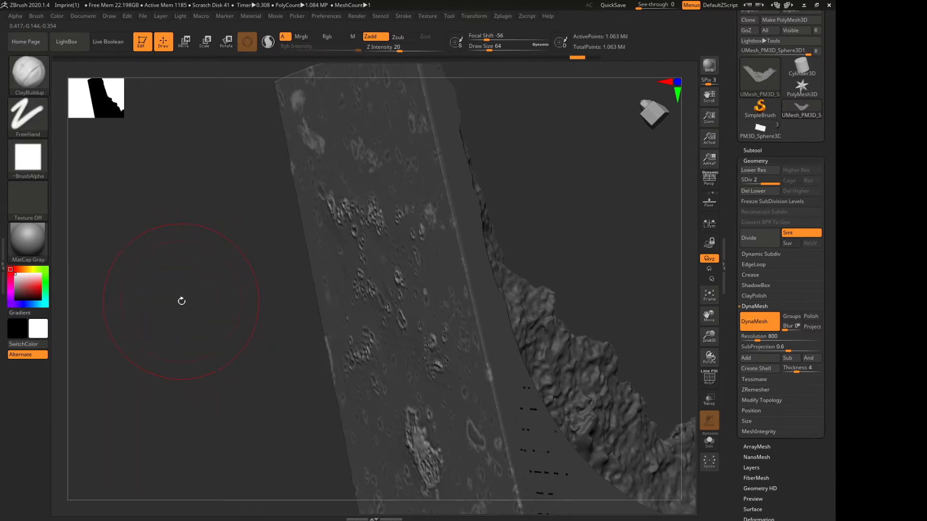
pyautogui.hotkey('ctrl', 'z')
pyautogui.hotkey('ctrl', 'z')
pyautogui.hotkey('ctrl', 'z')
pyautogui.moveTo(547, 57)
pyautogui.mouseDown()
pyautogui.moveTo(341, 39)
pyautogui.moveTo(216, 54)
pyautogui.mouseUp()
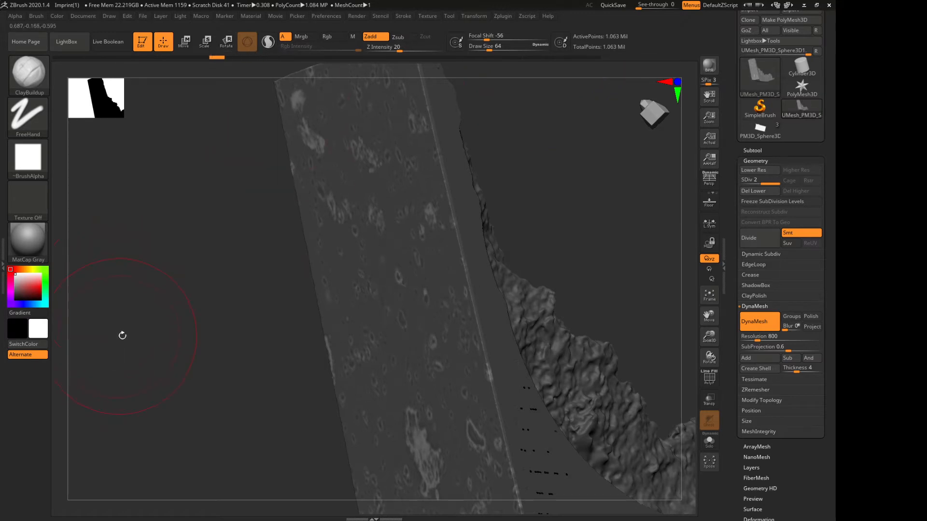
pyautogui.moveTo(155, 319); pyautogui.dragTo(175, 324)
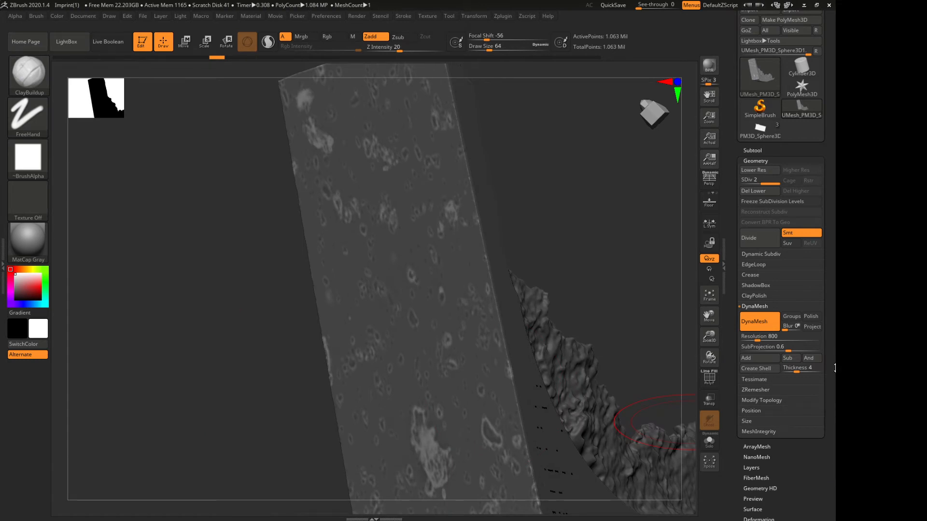
# Duplicate the masked fragment's subtool
pyautogui.moveTo(829, 363); pyautogui.dragTo(834, 317)
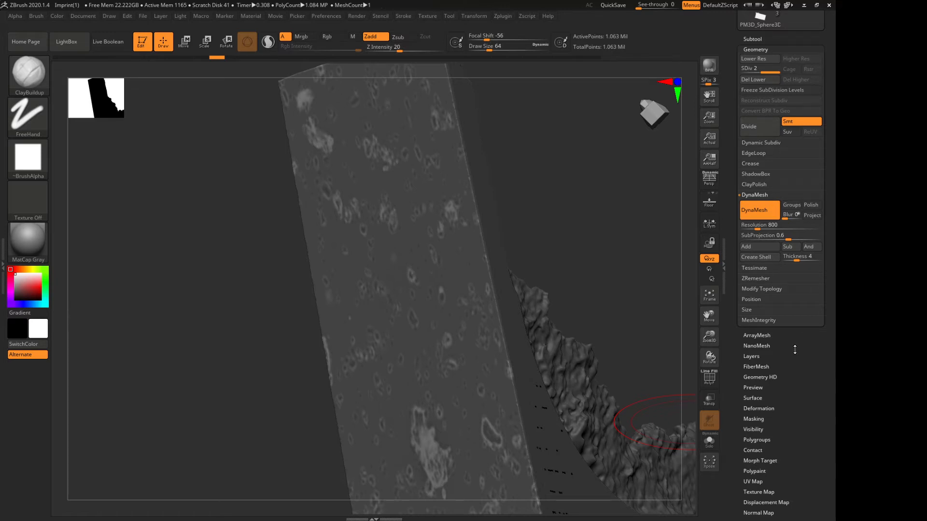
pyautogui.scroll(5, 794, 346)
pyautogui.click(772, 201)
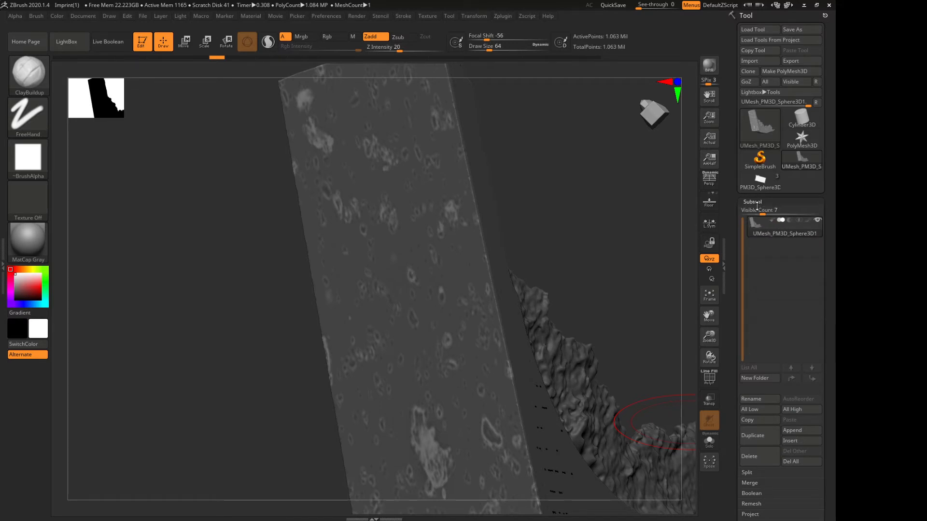
pyautogui.moveTo(760, 228)
pyautogui.scroll(-3, 830, 283)
pyautogui.scroll(-2, 830, 284)
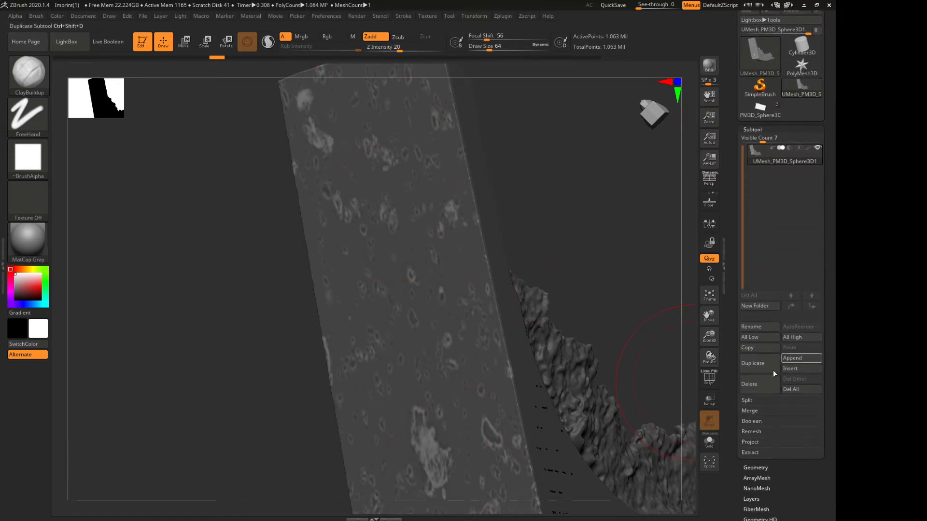
pyautogui.click(765, 372)
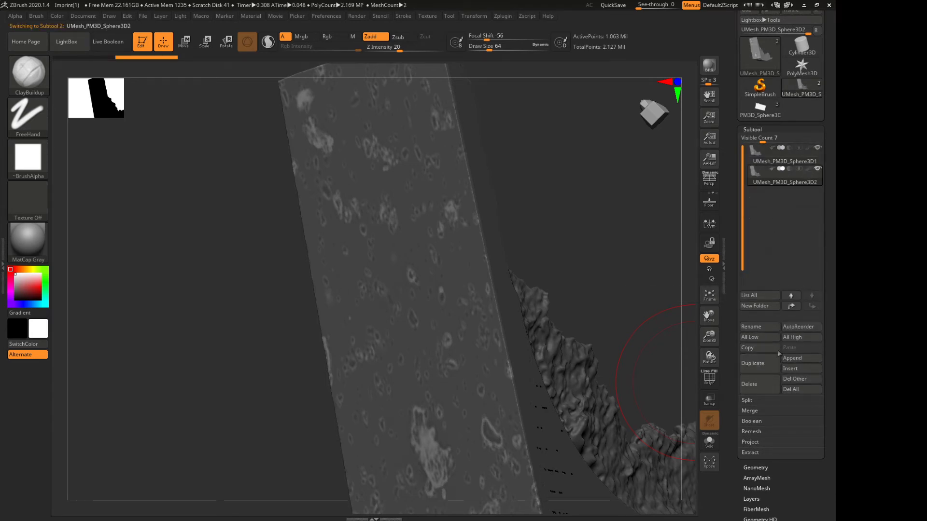
# Rename the duplicated subtool as safekeeping
pyautogui.click(764, 326)
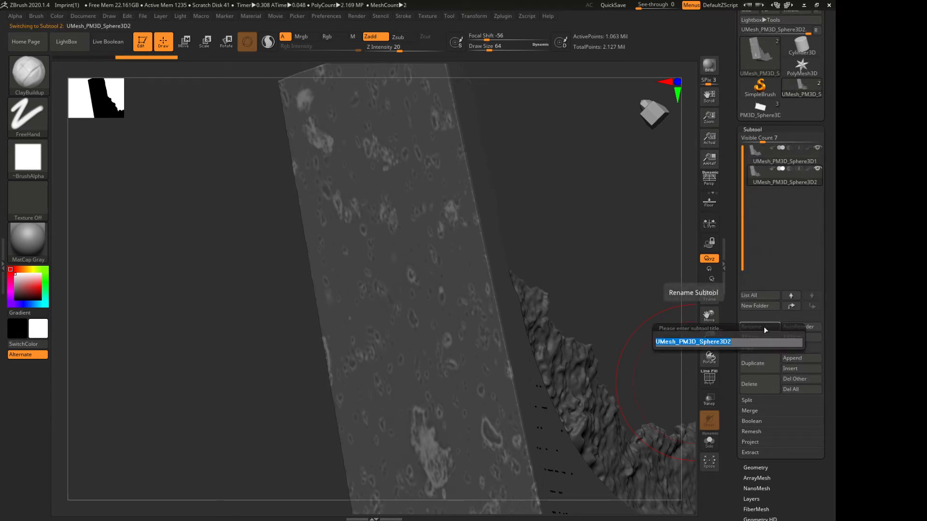
pyautogui.write('safekeeping')
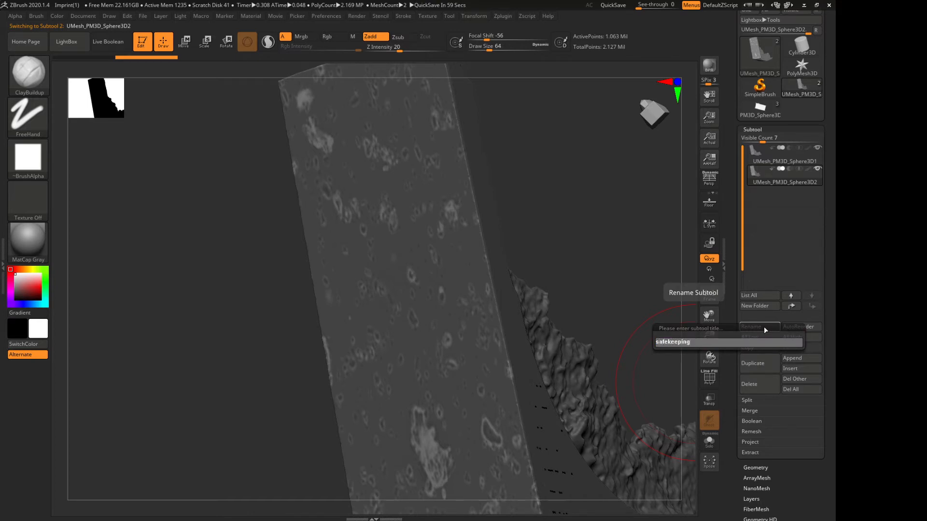
pyautogui.press('Return')
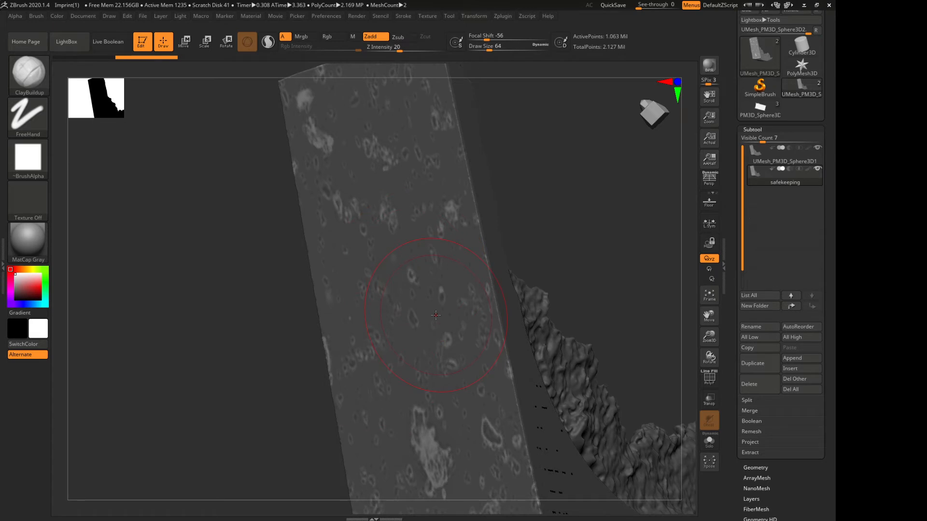
# Make the original fragment subtool active and hide the safekeeping subtool
pyautogui.moveTo(759, 188)
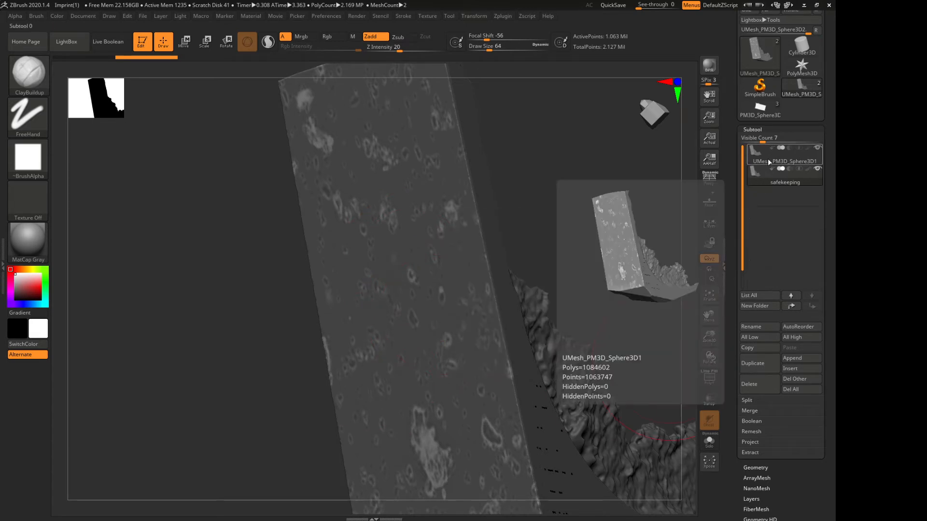
pyautogui.click(816, 170)
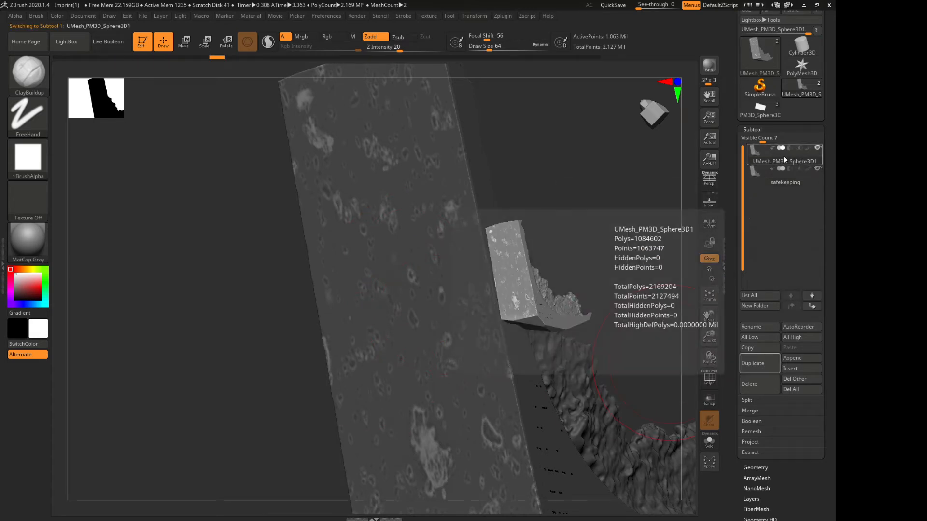
pyautogui.click(818, 170)
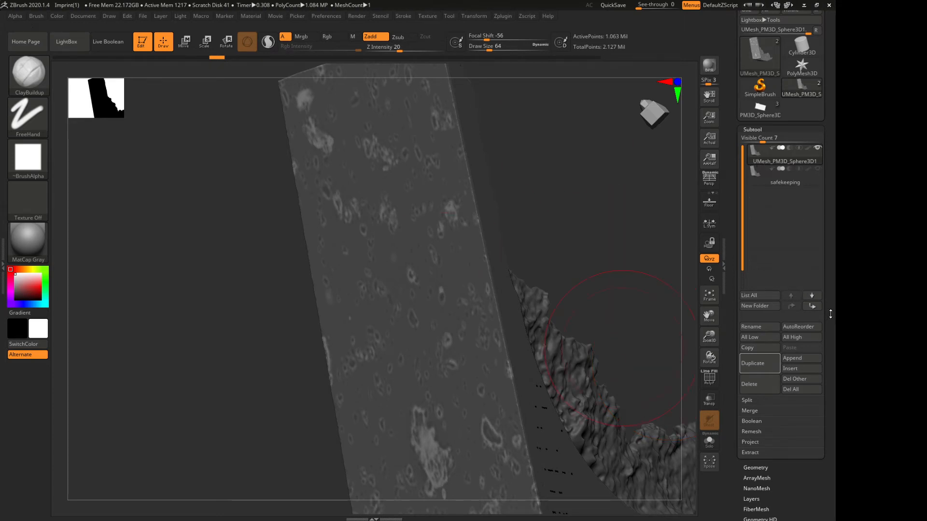
# Slightly inflate the unmasked spots on the flat face using the Inflate deformation with a positive amount
pyautogui.moveTo(830, 315); pyautogui.dragTo(829, 219)
pyautogui.moveTo(609, 217); pyautogui.dragTo(584, 203)
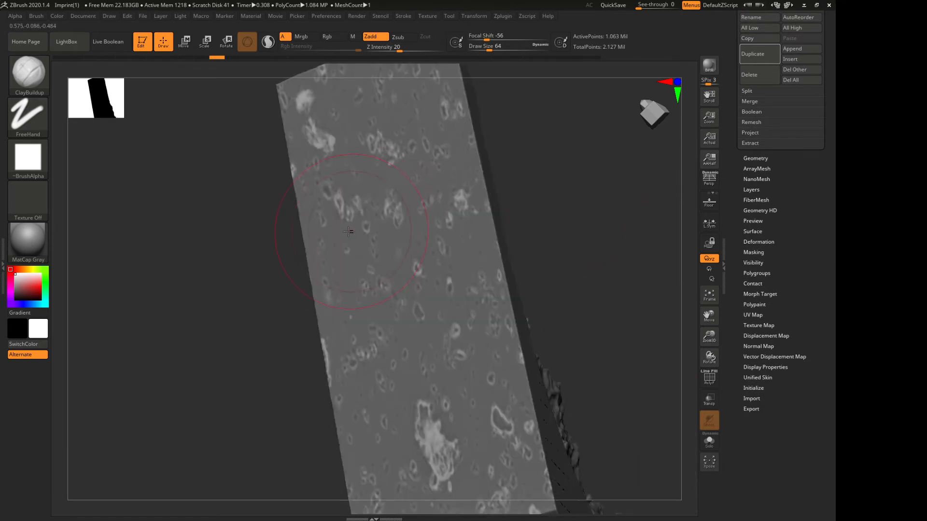
pyautogui.click(756, 242)
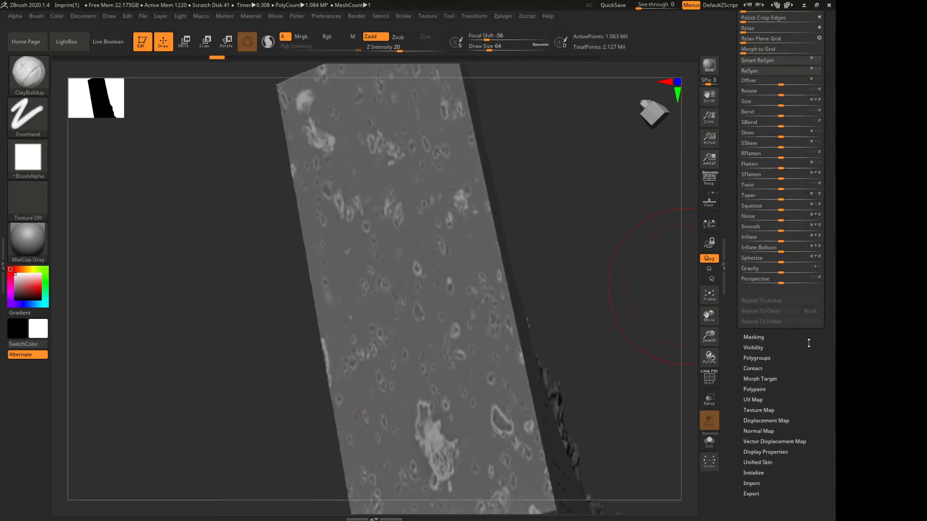
pyautogui.moveTo(809, 374); pyautogui.dragTo(809, 382)
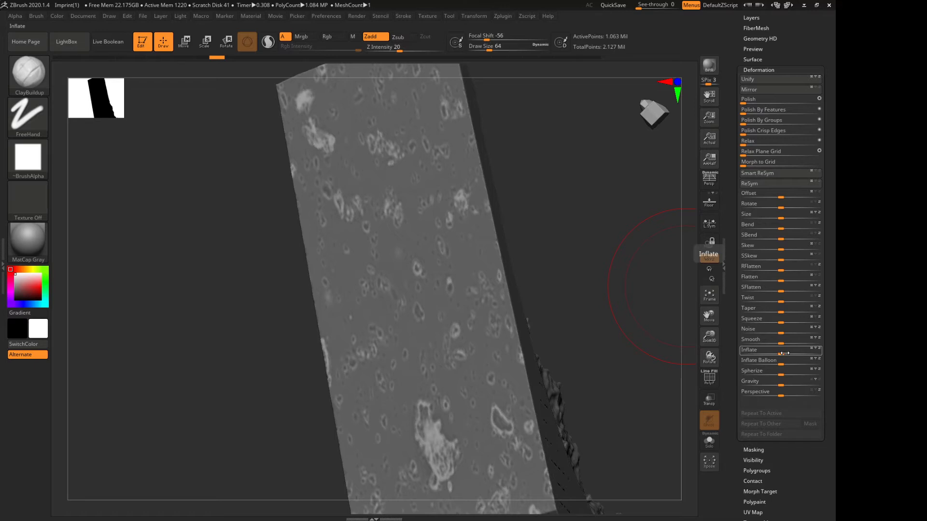
pyautogui.moveTo(782, 354); pyautogui.dragTo(786, 351)
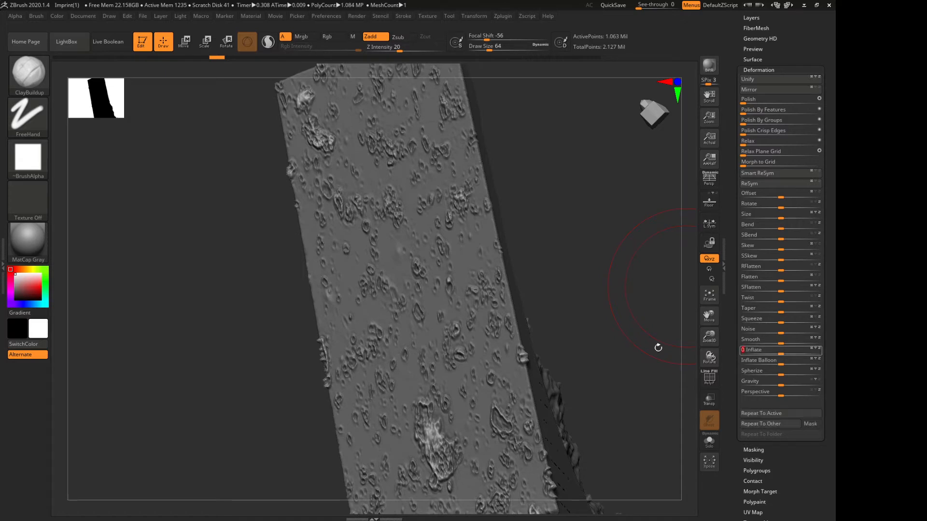
# Switch to Move mode and place the transform gizmo on the textured flat face
pyautogui.moveTo(549, 329); pyautogui.dragTo(573, 215)
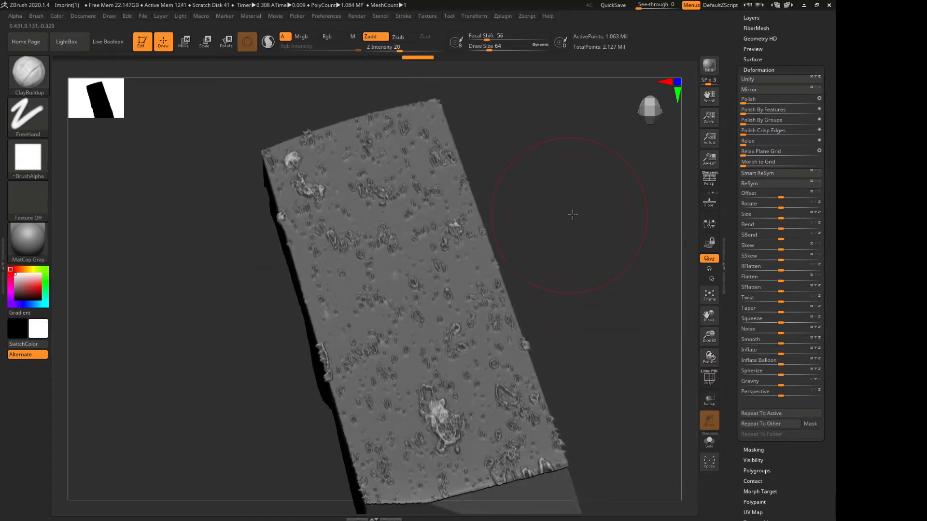
pyautogui.click(183, 42)
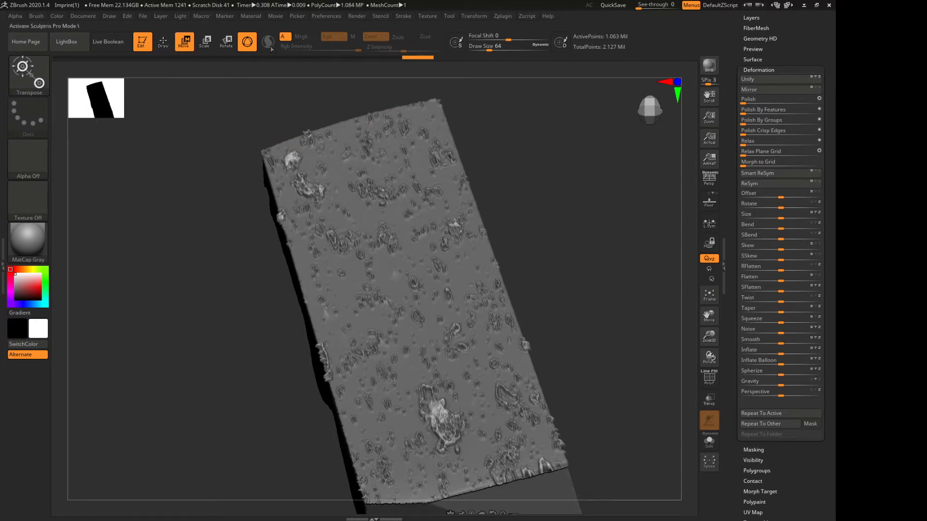
pyautogui.click(247, 41)
pyautogui.moveTo(546, 286); pyautogui.dragTo(448, 345)
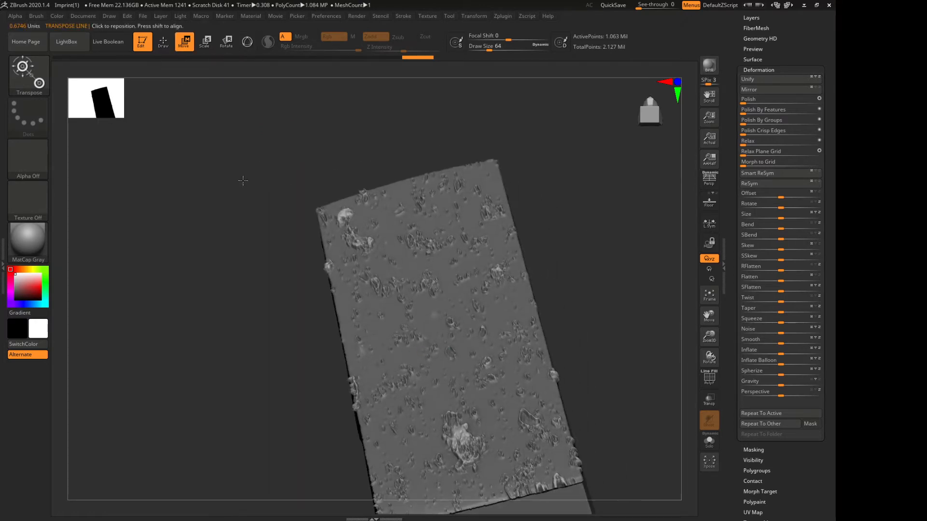
pyautogui.moveTo(243, 181); pyautogui.dragTo(422, 210)
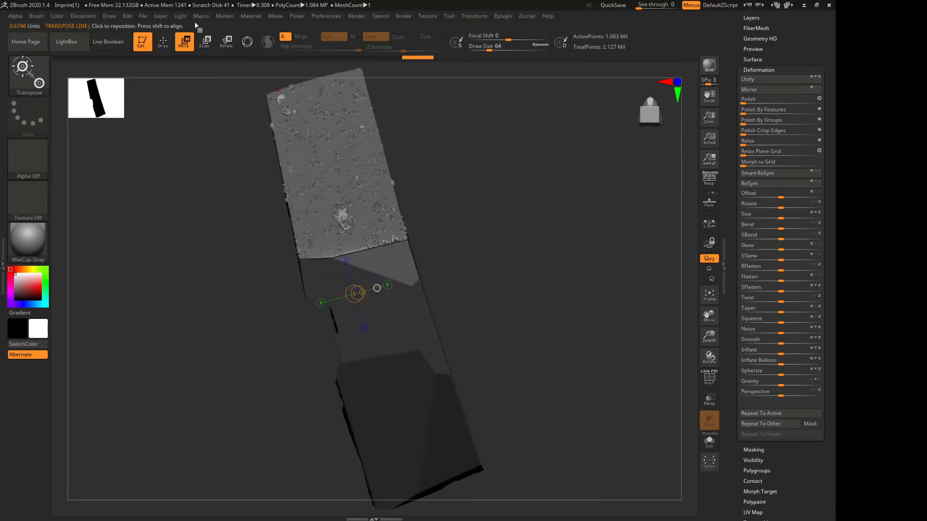
pyautogui.click(247, 41)
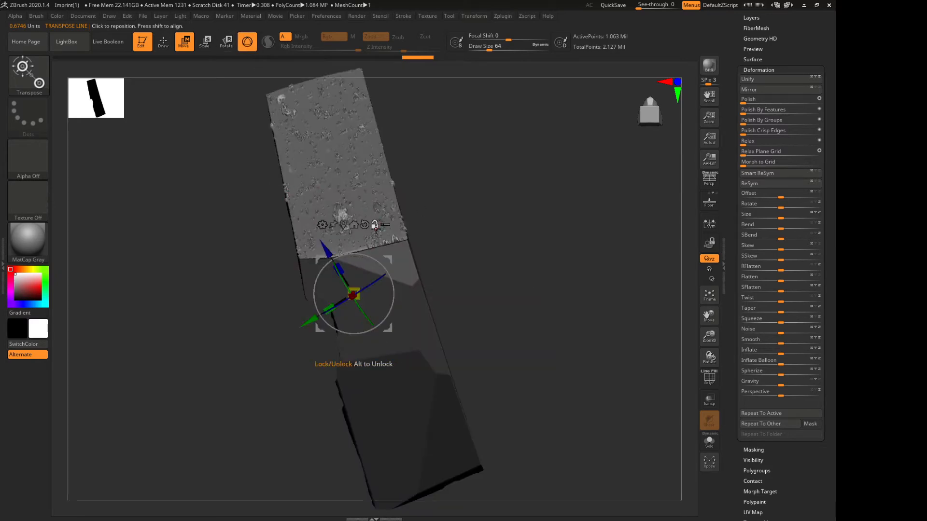
pyautogui.click(332, 156)
pyautogui.moveTo(459, 203); pyautogui.dragTo(433, 123)
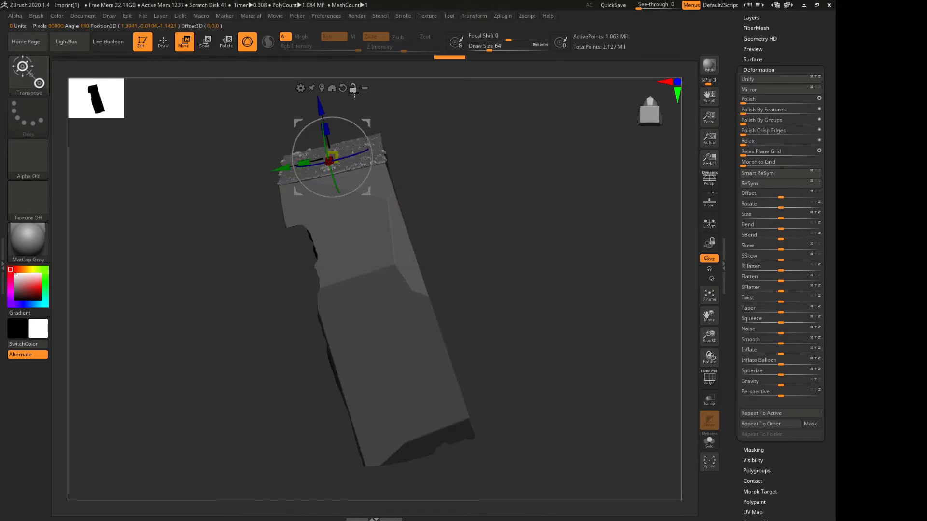
# Move the unmasked spots along the gizmo's axis perpendicular to the flat face and return to Draw mode
pyautogui.press('f')
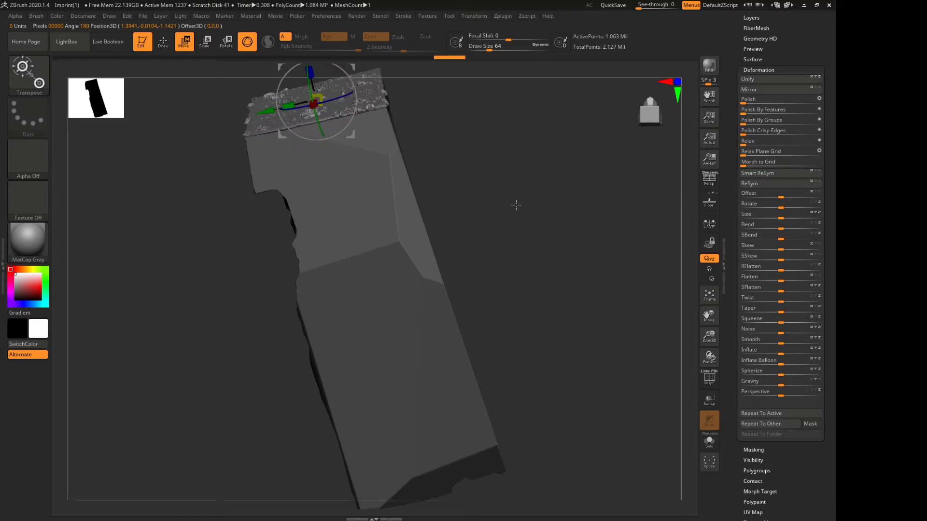
pyautogui.keyDown('alt'); pyautogui.moveTo(515, 199); pyautogui.dragTo(584, 401); pyautogui.keyUp('alt')
pyautogui.moveTo(711, 336); pyautogui.dragTo(712, 408)
pyautogui.moveTo(356, 262); pyautogui.dragTo(367, 287)
pyautogui.click(388, 234)
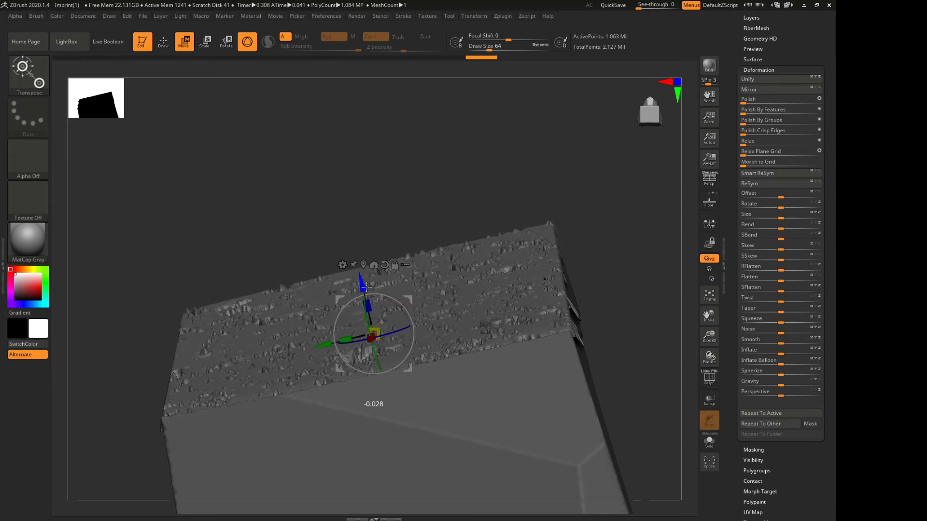
pyautogui.moveTo(367, 287); pyautogui.dragTo(386, 309, button='right')
pyautogui.moveTo(351, 288)
pyautogui.mouseDown()
pyautogui.moveTo(326, 234)
pyautogui.moveTo(361, 320)
pyautogui.mouseUp()
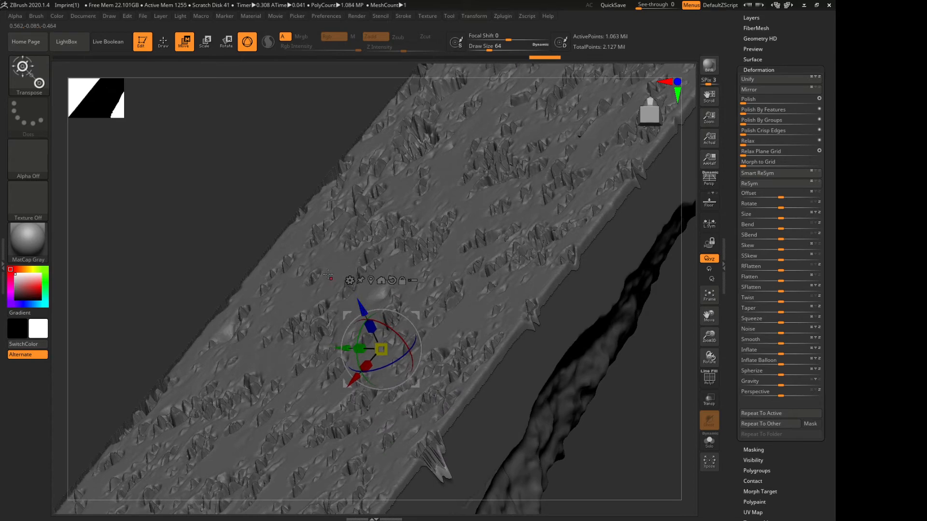
pyautogui.press('f')
pyautogui.moveTo(494, 221); pyautogui.dragTo(534, 253)
pyautogui.press('f')
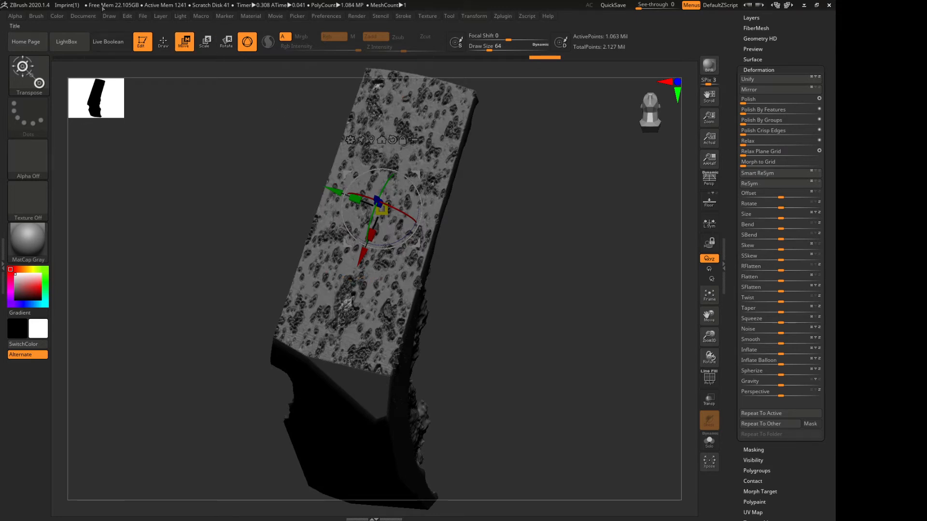
pyautogui.click(163, 41)
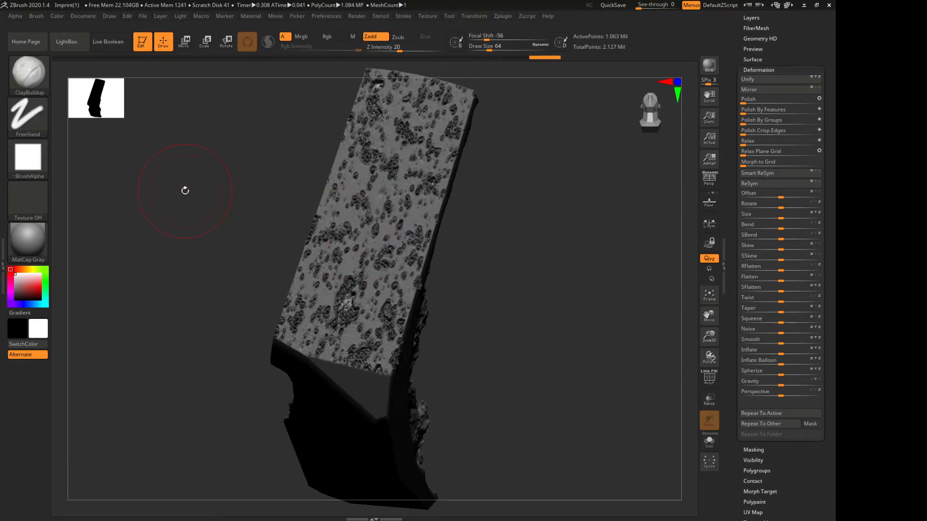
# Examine the displaced flat face, the plain facets and the rough broken side of the fragment from several angles
pyautogui.keyDown('ctrl'); pyautogui.moveTo(192, 166); pyautogui.dragTo(228, 241); pyautogui.keyUp('ctrl')
pyautogui.moveTo(584, 327)
pyautogui.mouseDown()
pyautogui.moveTo(555, 304)
pyautogui.moveTo(574, 285)
pyautogui.moveTo(607, 289)
pyautogui.moveTo(548, 319)
pyautogui.moveTo(555, 296)
pyautogui.moveTo(546, 264)
pyautogui.moveTo(512, 217)
pyautogui.mouseUp()
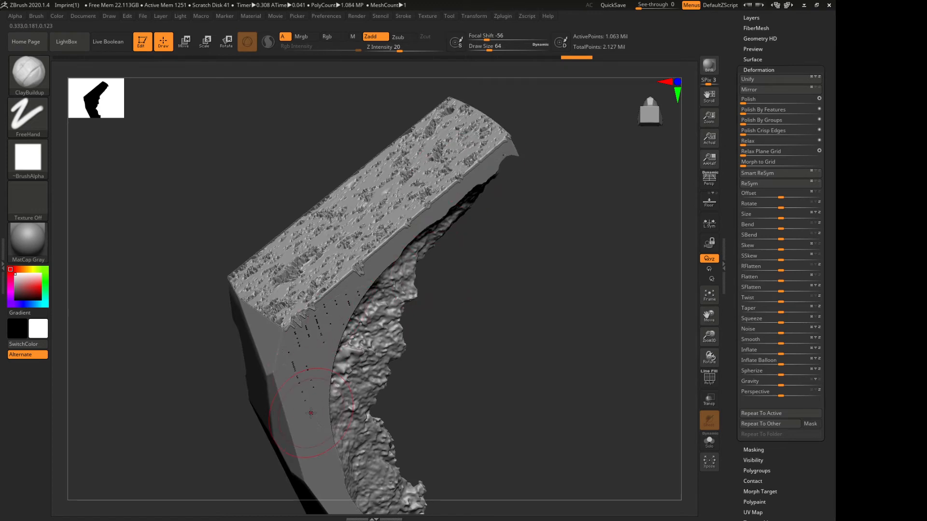
pyautogui.moveTo(489, 360); pyautogui.dragTo(537, 322)
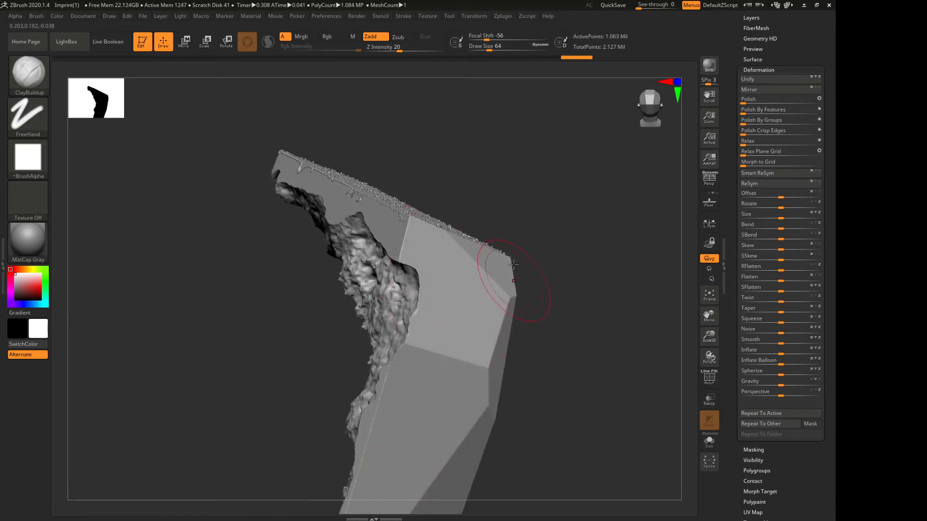
pyautogui.moveTo(538, 150)
pyautogui.mouseDown()
pyautogui.moveTo(515, 207)
pyautogui.moveTo(520, 281)
pyautogui.moveTo(530, 230)
pyautogui.moveTo(517, 201)
pyautogui.moveTo(540, 209)
pyautogui.moveTo(524, 204)
pyautogui.mouseUp()
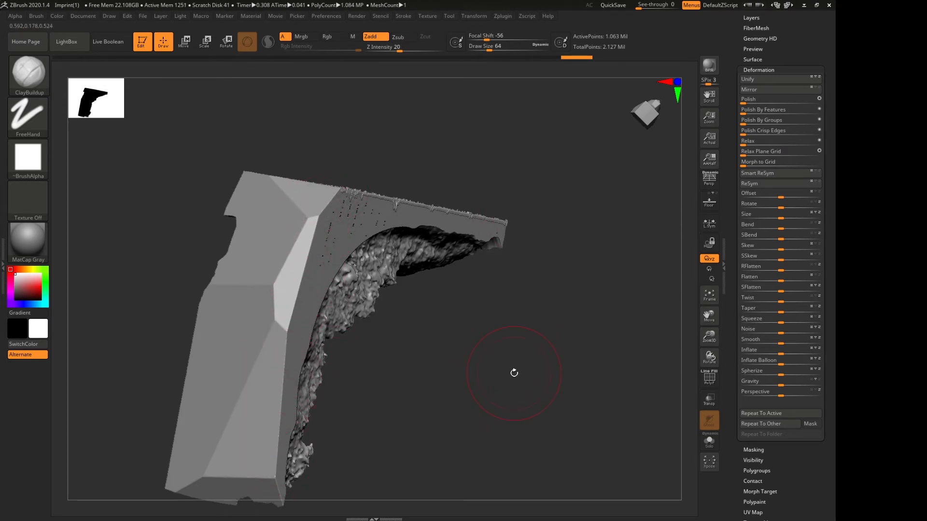
pyautogui.press('shift')
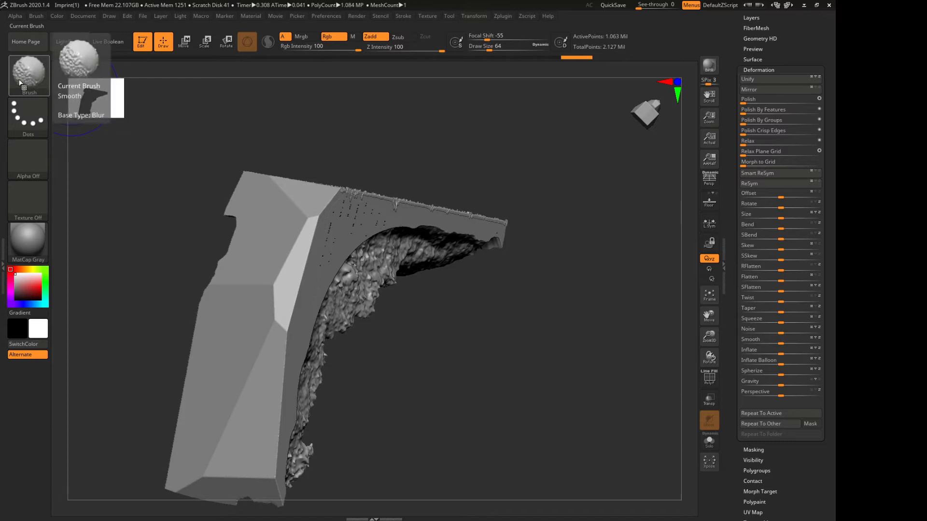
pyautogui.moveTo(148, 179); pyautogui.dragTo(126, 249)
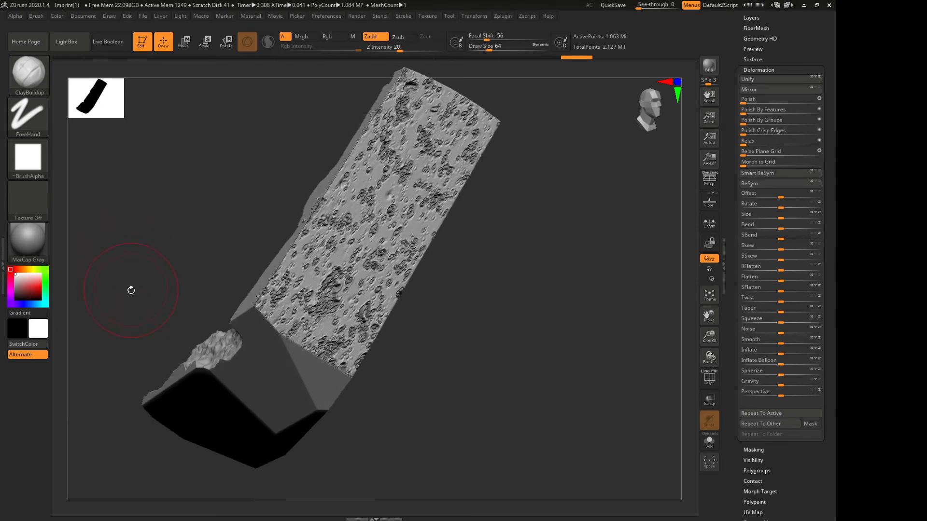
pyautogui.moveTo(131, 290)
pyautogui.mouseDown()
pyautogui.moveTo(144, 269)
pyautogui.moveTo(155, 271)
pyautogui.moveTo(144, 288)
pyautogui.mouseUp()
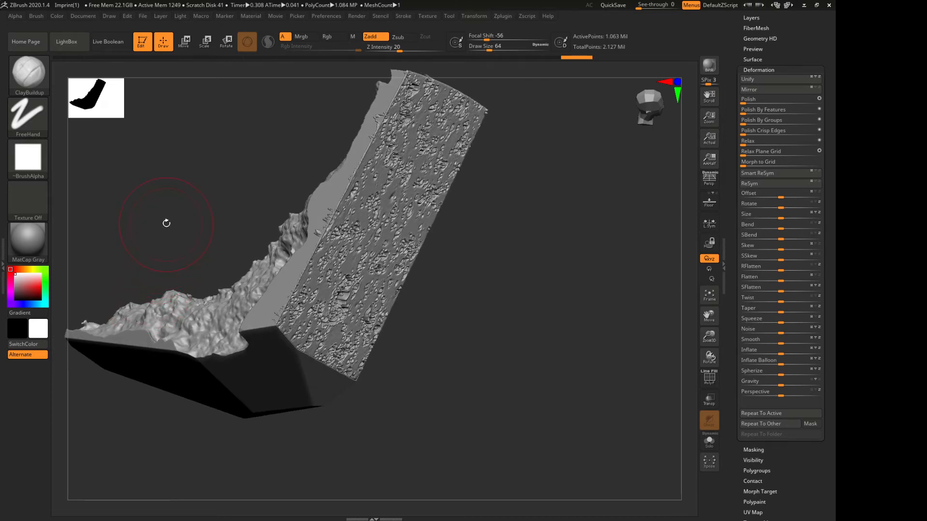
pyautogui.moveTo(166, 222); pyautogui.dragTo(123, 250)
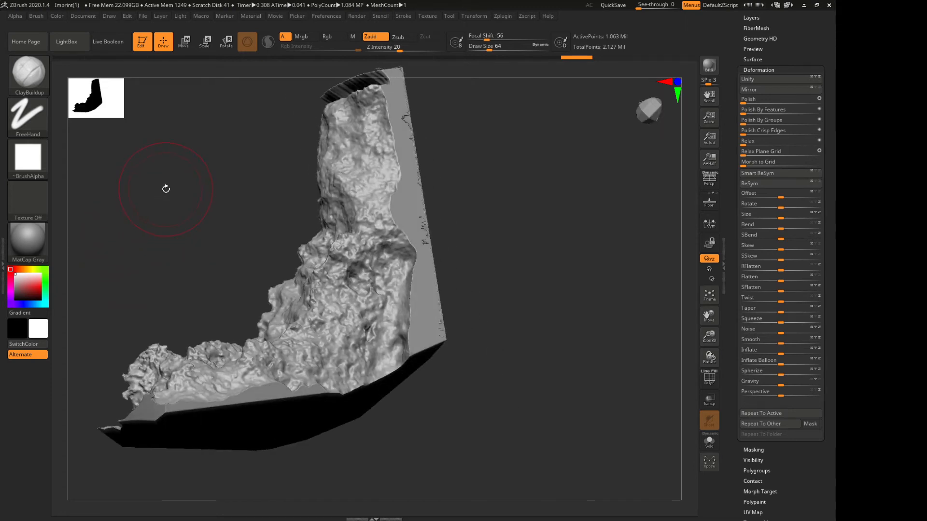
pyautogui.moveTo(166, 188); pyautogui.dragTo(145, 159)
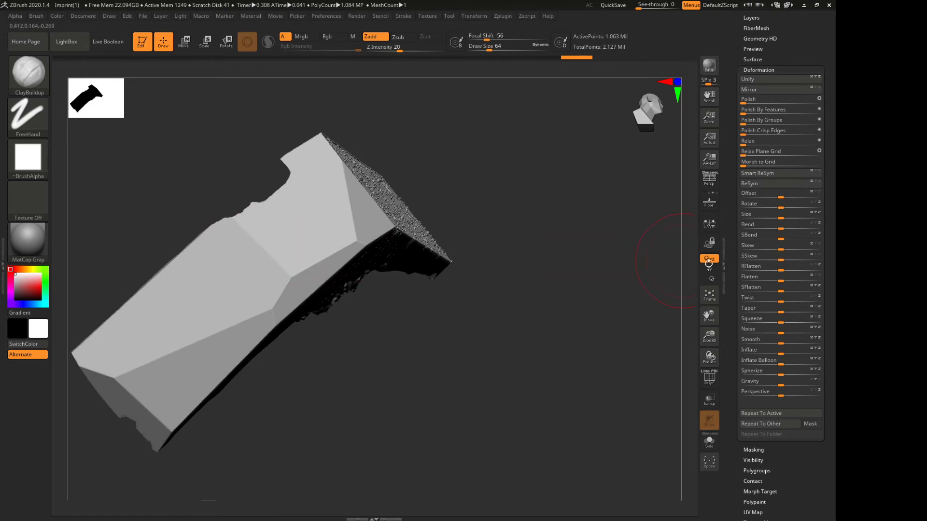
# Set the draw size to 35 and smooth the hard edges between the fragment's plain facets with the Smooth brush
pyautogui.moveTo(489, 49)
pyautogui.mouseDown()
pyautogui.moveTo(471, 48)
pyautogui.moveTo(485, 51)
pyautogui.mouseUp()
pyautogui.press('shift')
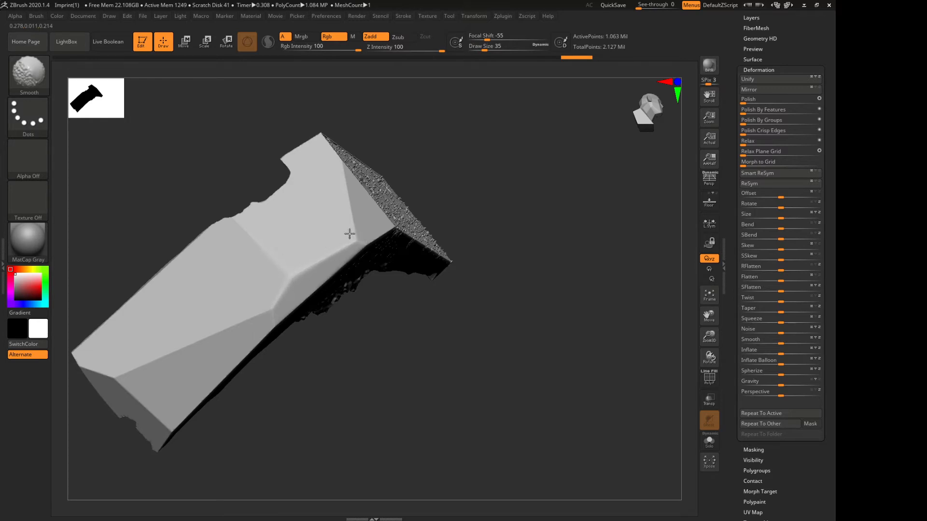
pyautogui.keyDown('shift'); pyautogui.moveTo(350, 233); pyautogui.dragTo(352, 207); pyautogui.keyUp('shift')
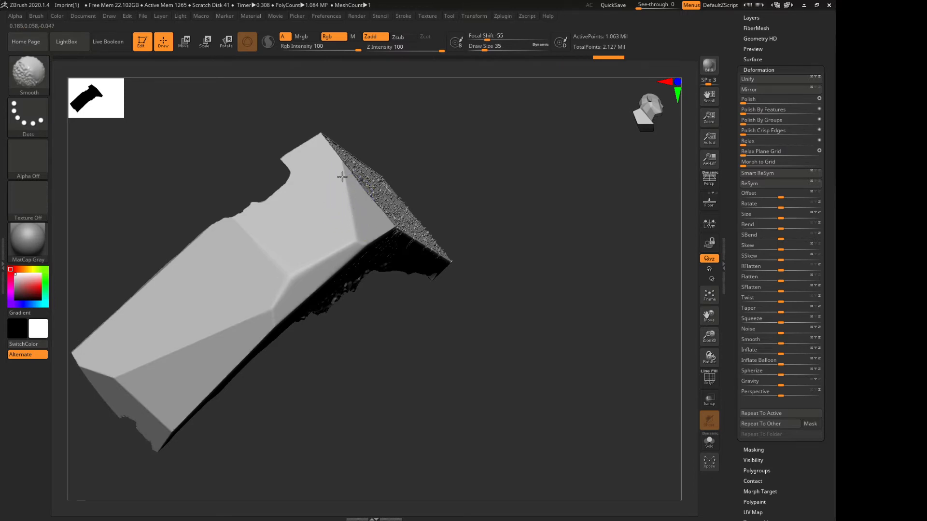
pyautogui.moveTo(196, 142); pyautogui.dragTo(289, 271)
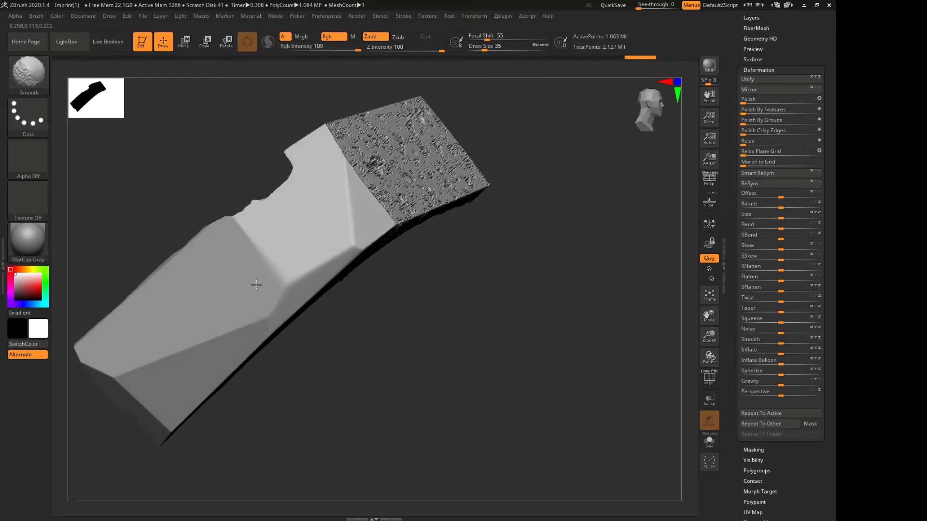
pyautogui.keyDown('shift'); pyautogui.moveTo(268, 310); pyautogui.dragTo(281, 284); pyautogui.keyUp('shift')
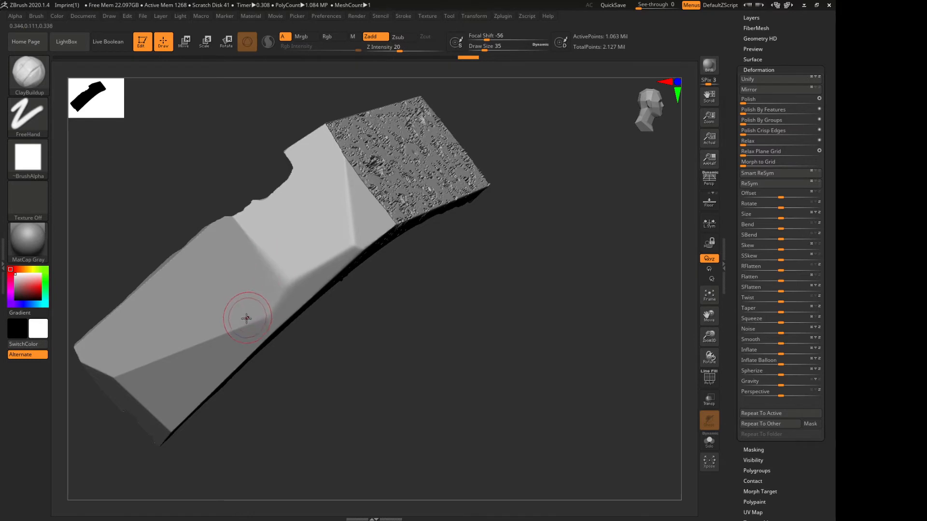
pyautogui.keyDown('shift'); pyautogui.moveTo(243, 323); pyautogui.dragTo(207, 338); pyautogui.keyUp('shift')
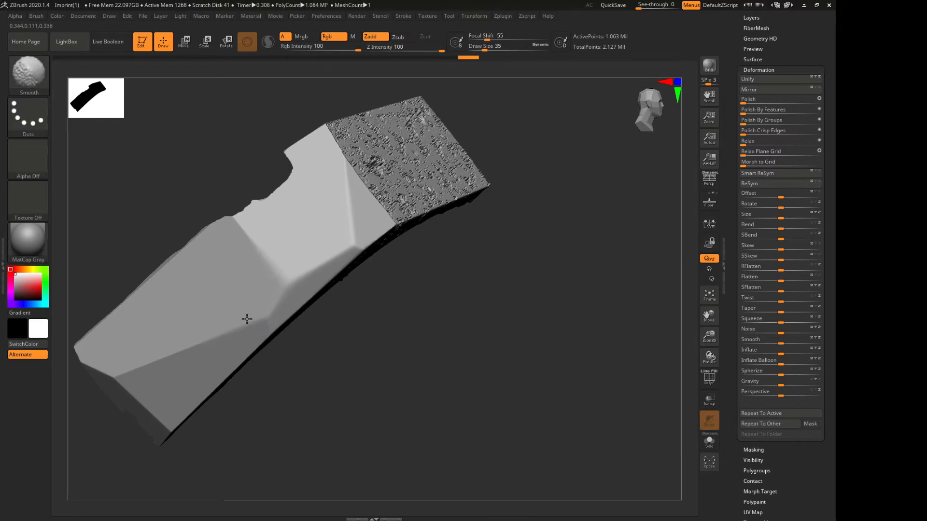
pyautogui.keyDown('shift'); pyautogui.moveTo(242, 311); pyautogui.dragTo(227, 311); pyautogui.keyUp('shift')
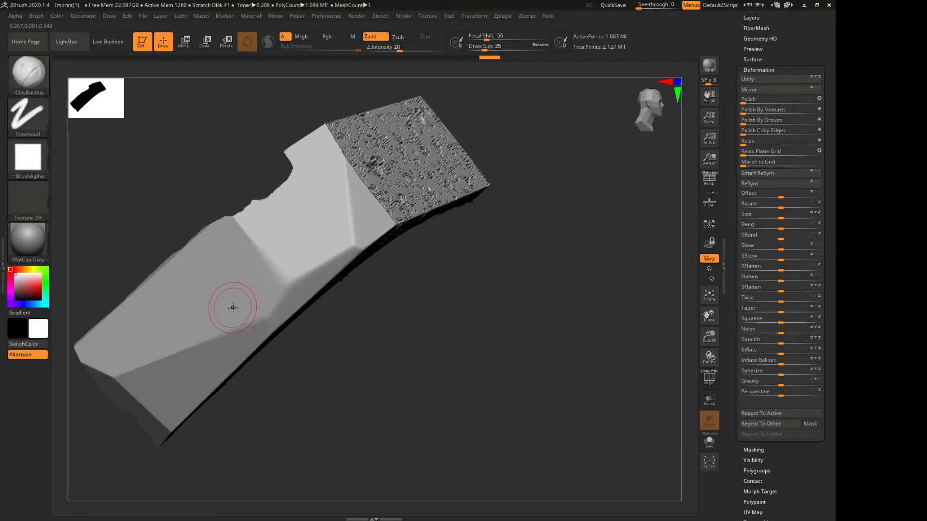
# Inspect the softened facet edges from other angles and turn on the polyframe display for the fragment's polygroups
pyautogui.moveTo(327, 338)
pyautogui.mouseDown()
pyautogui.moveTo(358, 381)
pyautogui.moveTo(319, 331)
pyautogui.moveTo(226, 261)
pyautogui.moveTo(203, 228)
pyautogui.mouseUp()
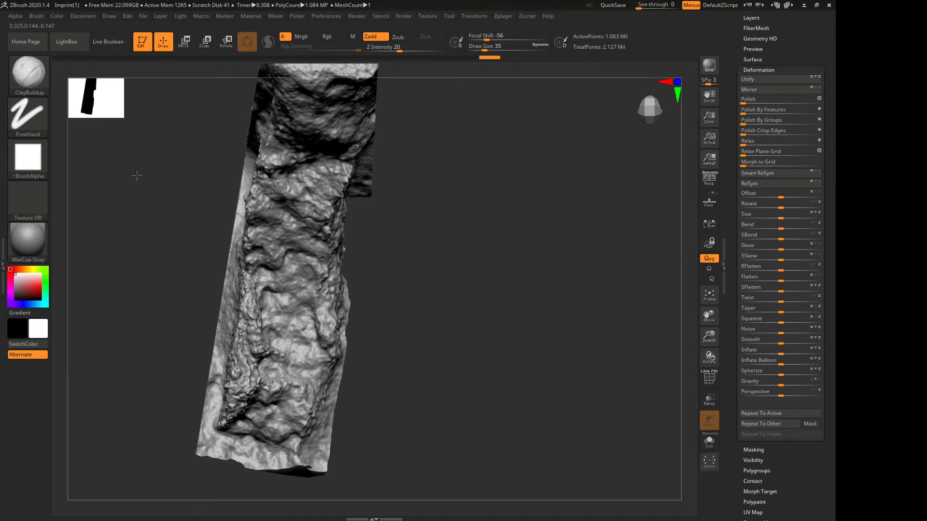
pyautogui.moveTo(136, 175); pyautogui.dragTo(200, 213)
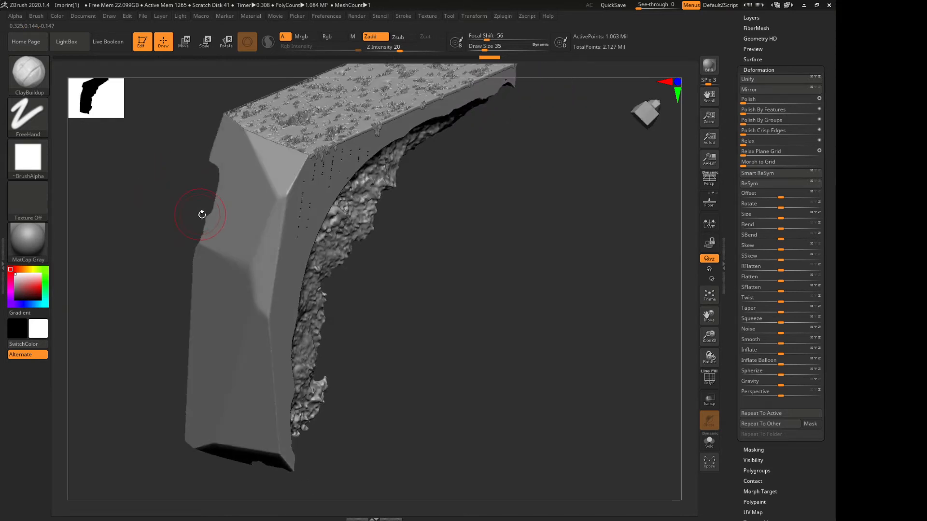
pyautogui.click(709, 378)
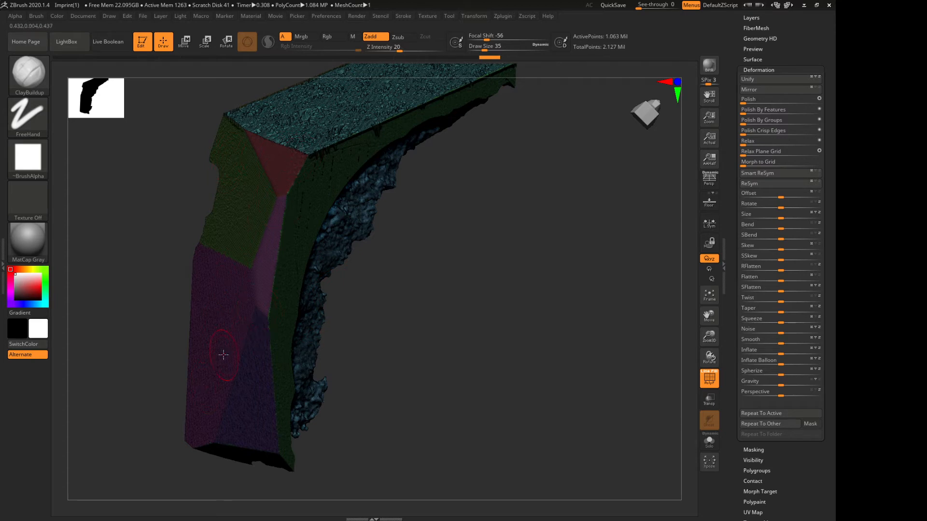
# Turn off the polyframe display and keep ClayBuildup as the active sculpting brush
pyautogui.click(709, 378)
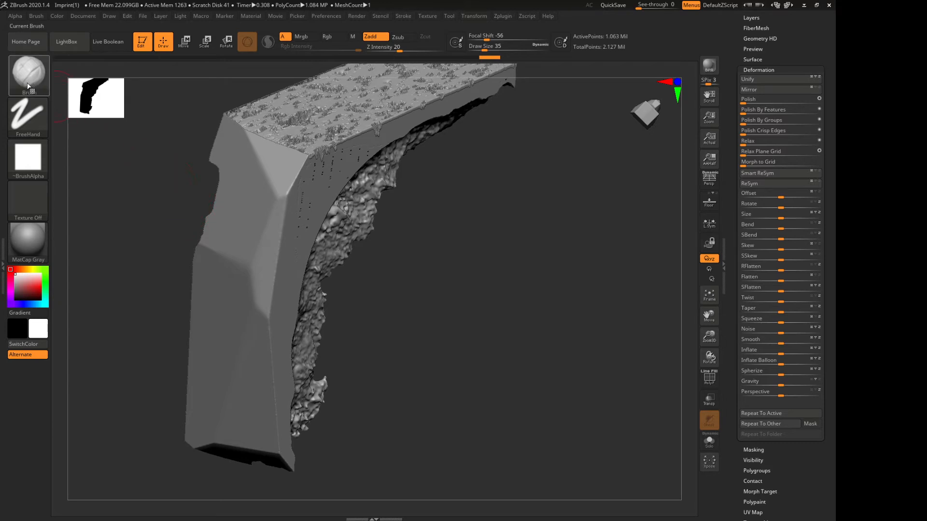
pyautogui.press('b')
pyautogui.press('c')
pyautogui.press('b')
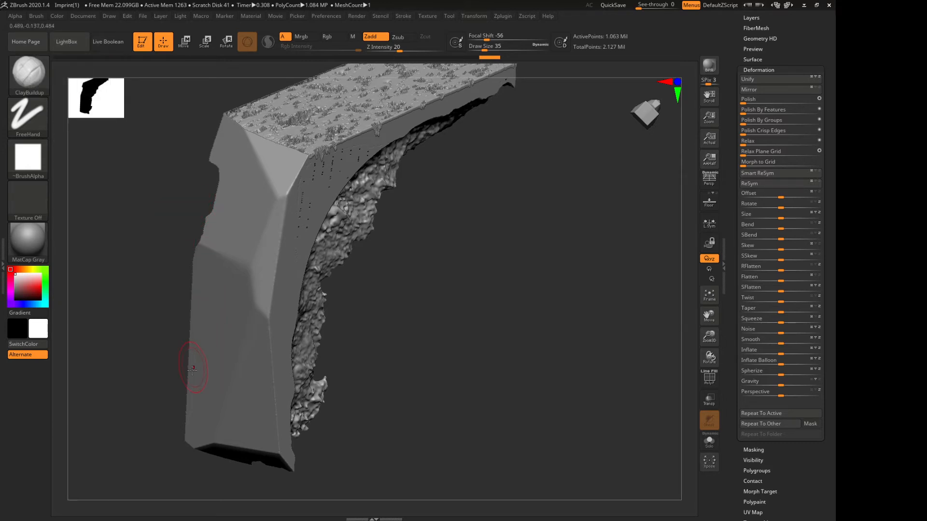
# Try a ClayBuildup mound on the fragment's lower plain facet, check it from the side and undo it
pyautogui.moveTo(178, 364)
pyautogui.mouseDown()
pyautogui.moveTo(84, 332)
pyautogui.moveTo(135, 299)
pyautogui.moveTo(127, 332)
pyautogui.mouseUp()
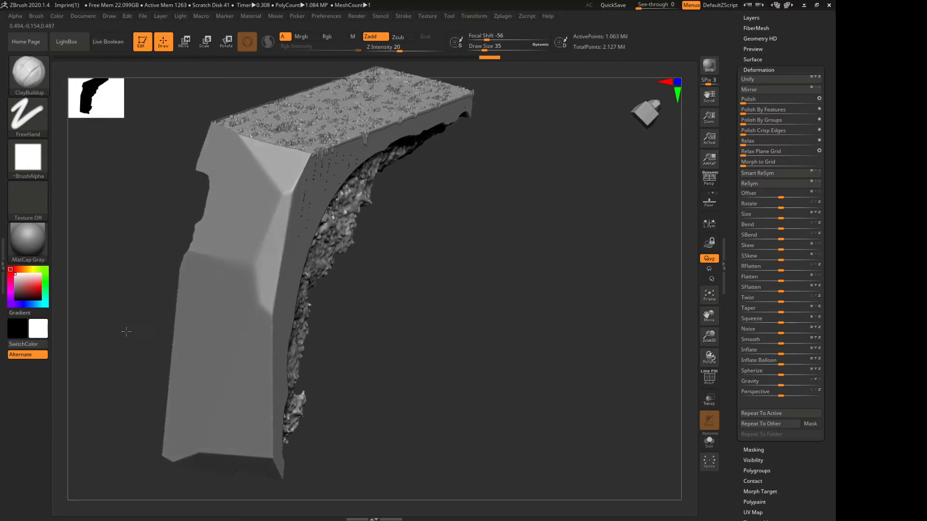
pyautogui.moveTo(222, 398); pyautogui.dragTo(221, 392)
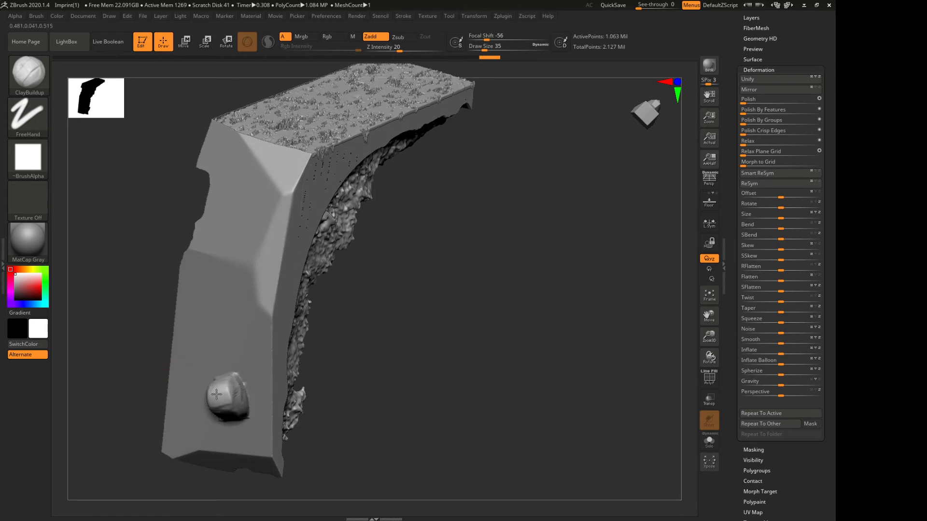
pyautogui.moveTo(439, 396)
pyautogui.mouseDown()
pyautogui.moveTo(375, 394)
pyautogui.moveTo(427, 387)
pyautogui.mouseUp()
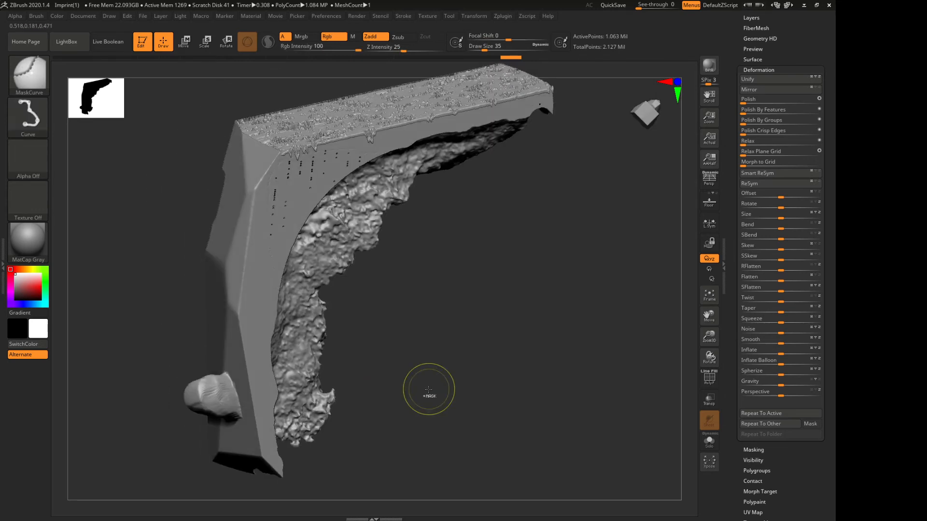
pyautogui.moveTo(374, 341); pyautogui.dragTo(294, 339)
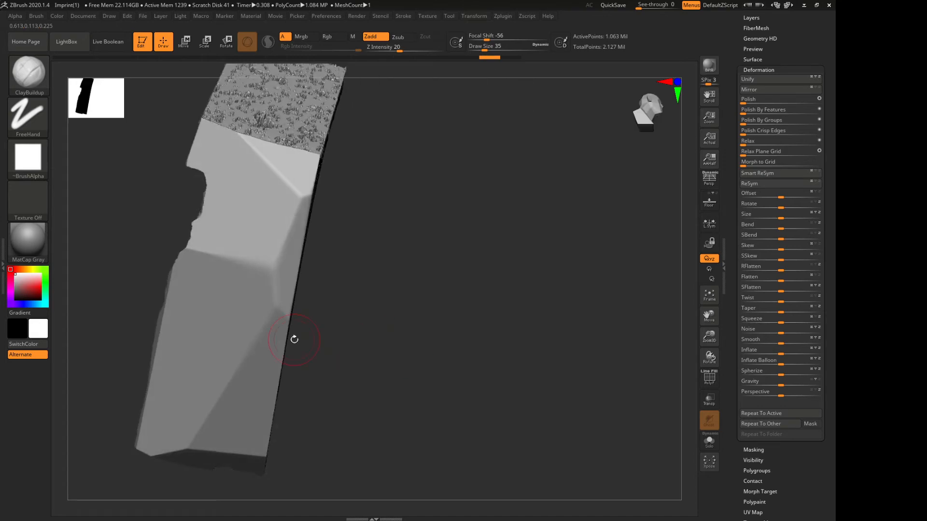
# Try carving a hollow into the lower plain facet with ClayBuildup, view it from several angles and undo the strokes
pyautogui.moveTo(226, 391)
pyautogui.mouseDown()
pyautogui.moveTo(230, 369)
pyautogui.moveTo(231, 385)
pyautogui.mouseUp()
pyautogui.moveTo(370, 383); pyautogui.dragTo(139, 386)
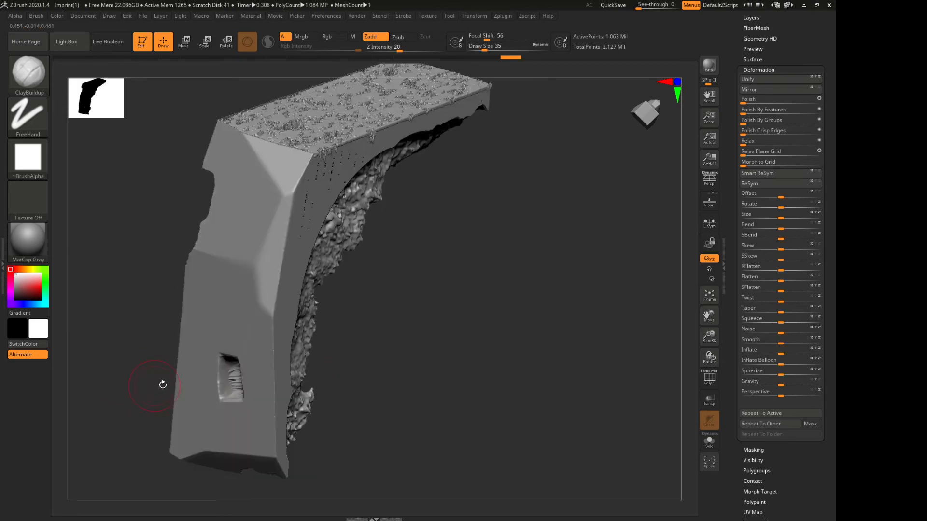
pyautogui.moveTo(428, 364)
pyautogui.mouseDown()
pyautogui.moveTo(356, 358)
pyautogui.moveTo(445, 352)
pyautogui.mouseUp()
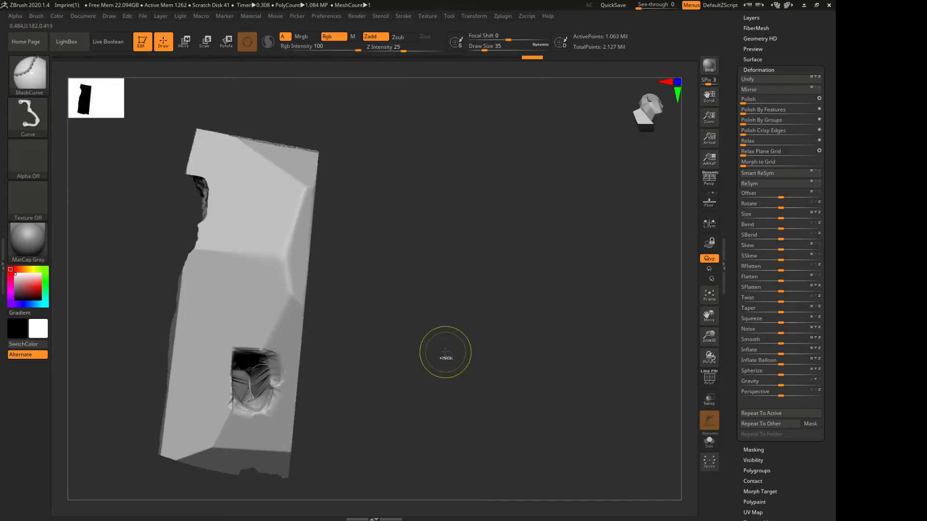
pyautogui.hotkey('ctrl', 'z')
pyautogui.hotkey('ctrl', 'z')
pyautogui.hotkey('ctrl', 'z')
pyautogui.hotkey('ctrl', 'z')
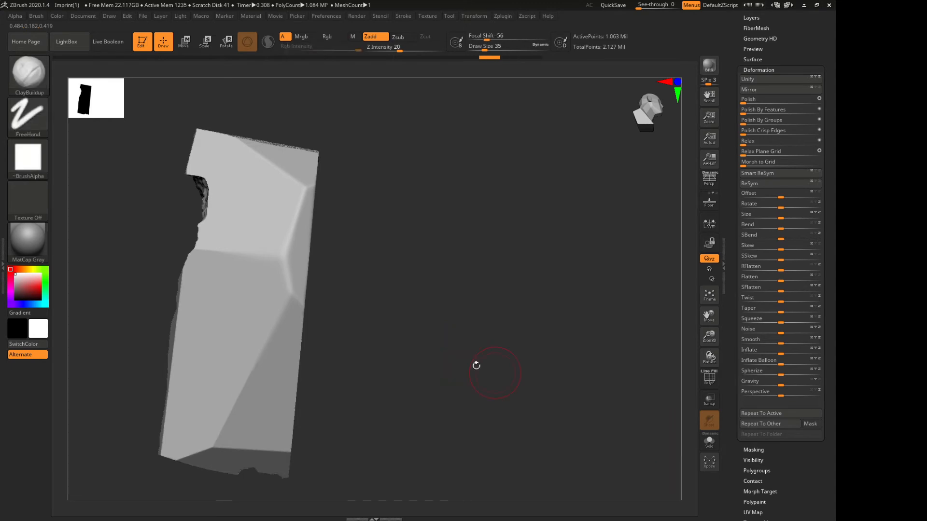
# Try a ClayBuildup stroke across the thin outer edge at the rough side's end and undo it
pyautogui.moveTo(476, 366)
pyautogui.mouseDown()
pyautogui.moveTo(421, 328)
pyautogui.moveTo(451, 398)
pyautogui.moveTo(478, 363)
pyautogui.moveTo(386, 368)
pyautogui.mouseUp()
pyautogui.moveTo(267, 343)
pyautogui.mouseDown()
pyautogui.moveTo(245, 399)
pyautogui.moveTo(253, 360)
pyautogui.mouseUp()
pyautogui.moveTo(244, 251)
pyautogui.mouseDown()
pyautogui.moveTo(211, 234)
pyautogui.moveTo(201, 269)
pyautogui.mouseUp()
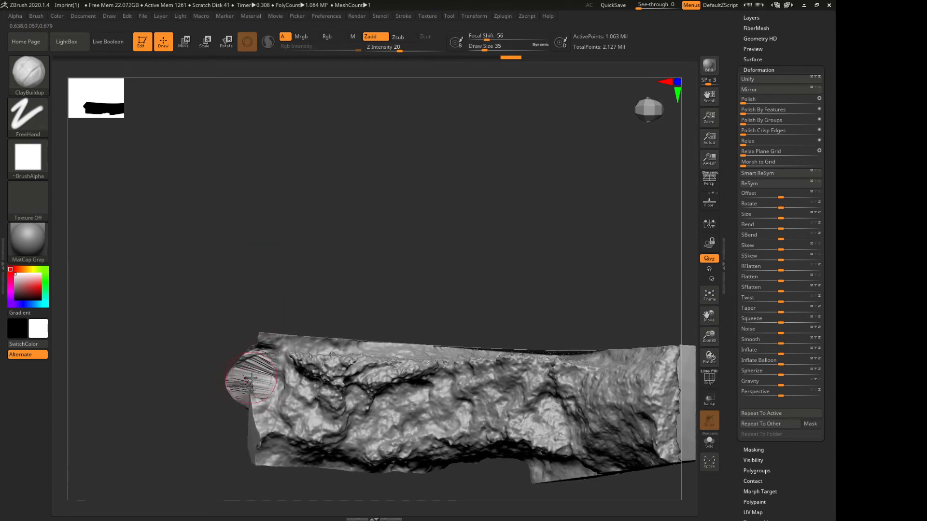
pyautogui.press('ctrl')
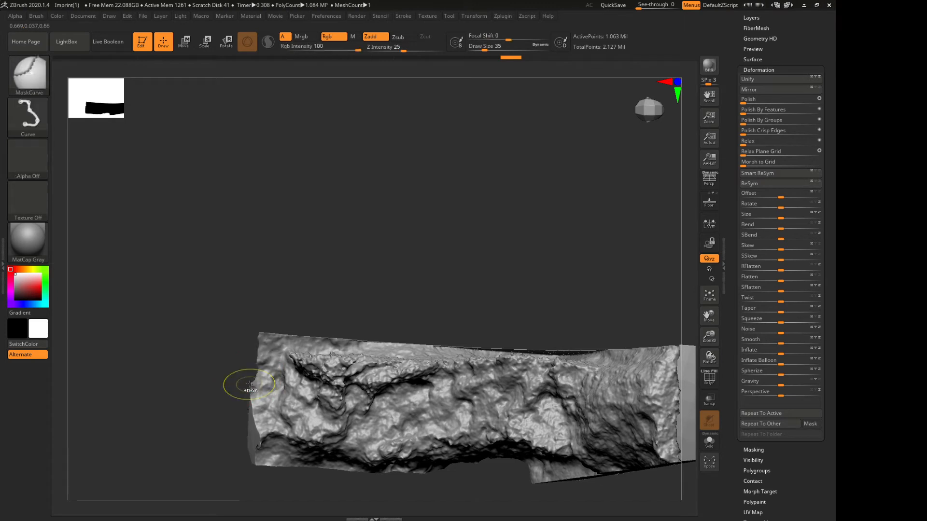
# Enable BackfaceMask in the ClayBuildup brush's auto masking settings
pyautogui.click(37, 17)
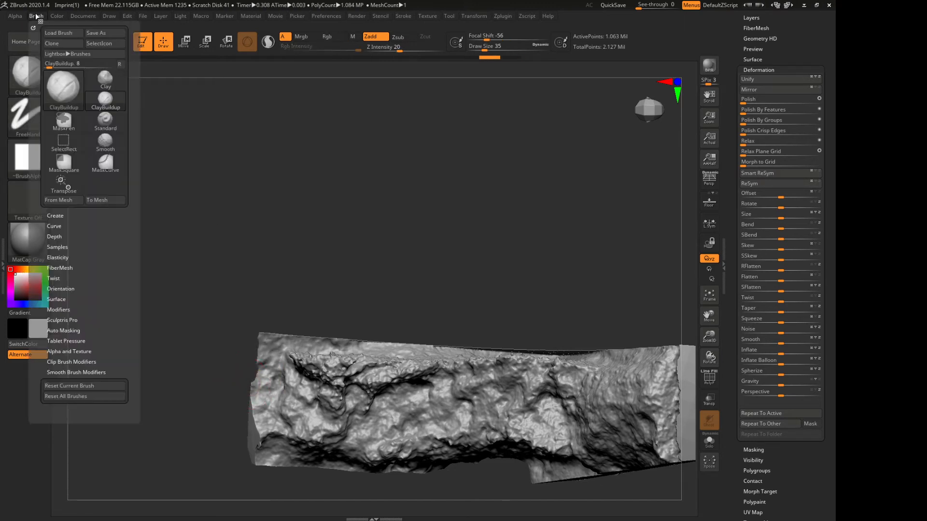
pyautogui.click(62, 331)
pyautogui.scroll(-5, 113, 307)
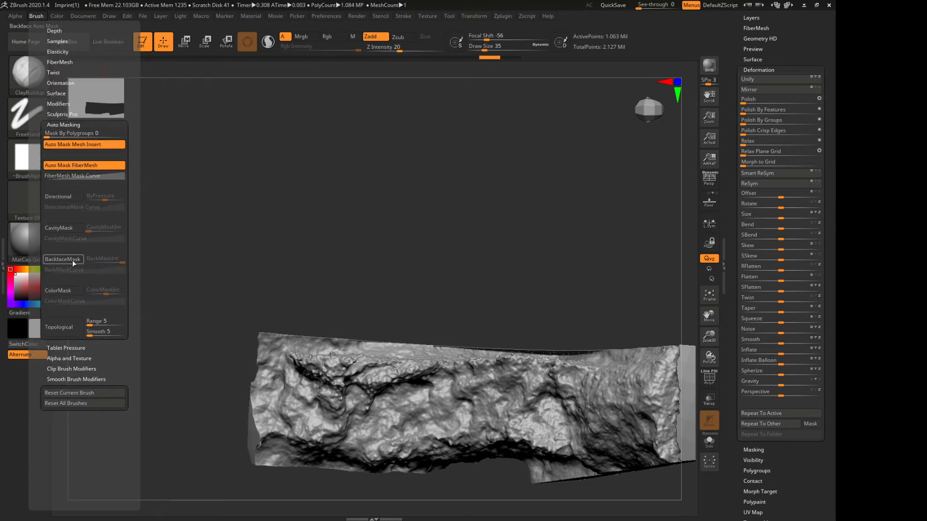
pyautogui.click(61, 261)
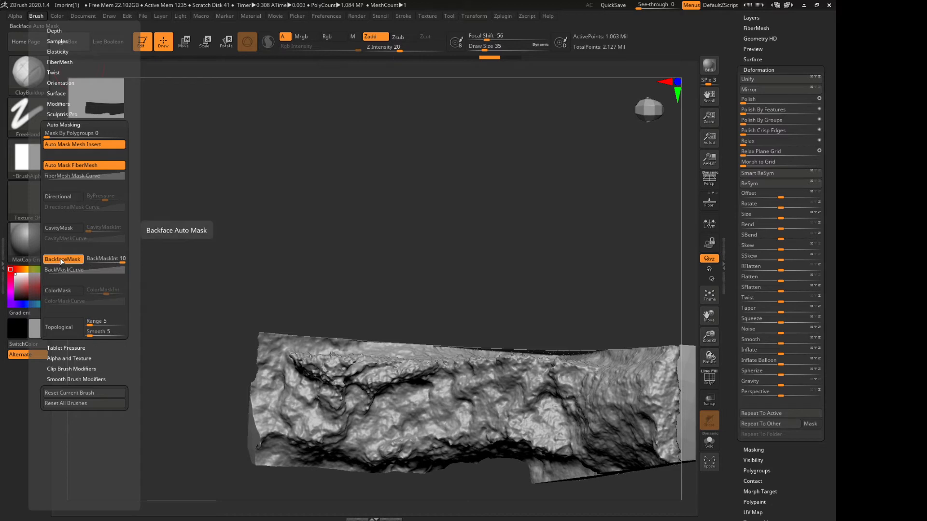
# Build up clay on the fragment's thin end with backface masking active and check the opposite rough side
pyautogui.moveTo(190, 251)
pyautogui.mouseDown()
pyautogui.moveTo(238, 244)
pyautogui.moveTo(201, 367)
pyautogui.mouseUp()
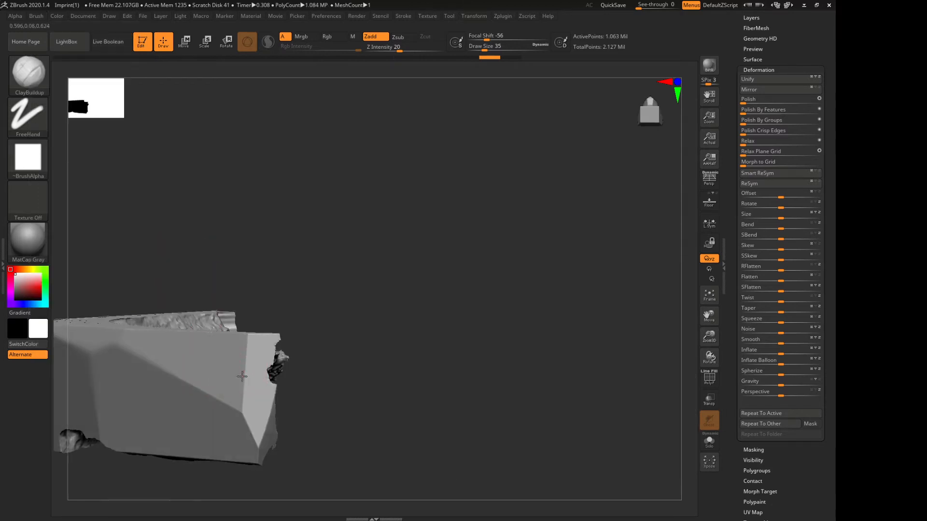
pyautogui.moveTo(375, 414); pyautogui.dragTo(239, 403)
pyautogui.moveTo(182, 325); pyautogui.dragTo(247, 395)
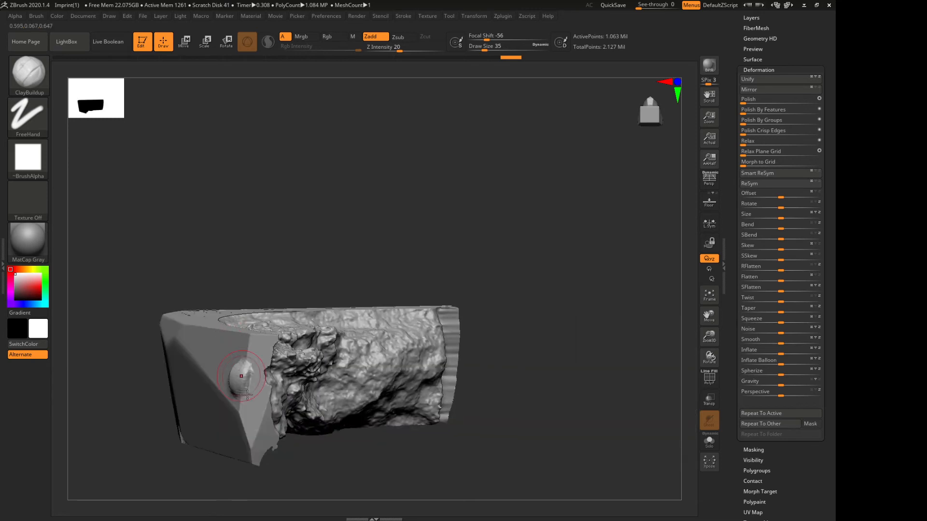
pyautogui.moveTo(268, 299)
pyautogui.mouseDown()
pyautogui.moveTo(238, 278)
pyautogui.moveTo(223, 373)
pyautogui.moveTo(242, 354)
pyautogui.moveTo(274, 353)
pyautogui.mouseUp()
pyautogui.moveTo(323, 386)
pyautogui.mouseDown()
pyautogui.moveTo(265, 364)
pyautogui.moveTo(200, 310)
pyautogui.moveTo(263, 316)
pyautogui.moveTo(256, 423)
pyautogui.moveTo(264, 344)
pyautogui.mouseUp()
pyautogui.moveTo(340, 358); pyautogui.dragTo(254, 364)
pyautogui.moveTo(195, 335); pyautogui.dragTo(217, 344)
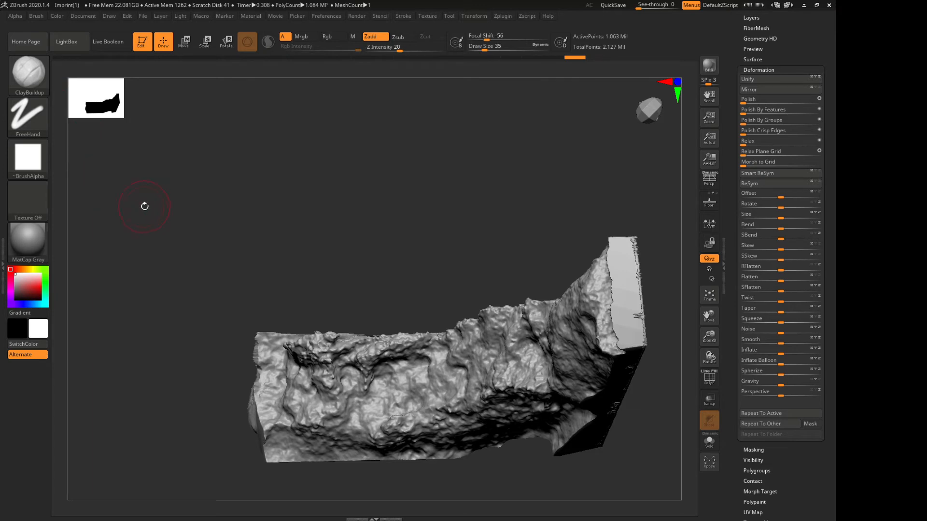
# Select the Pen A brush and view the built-up end from the rough side
pyautogui.click(30, 73)
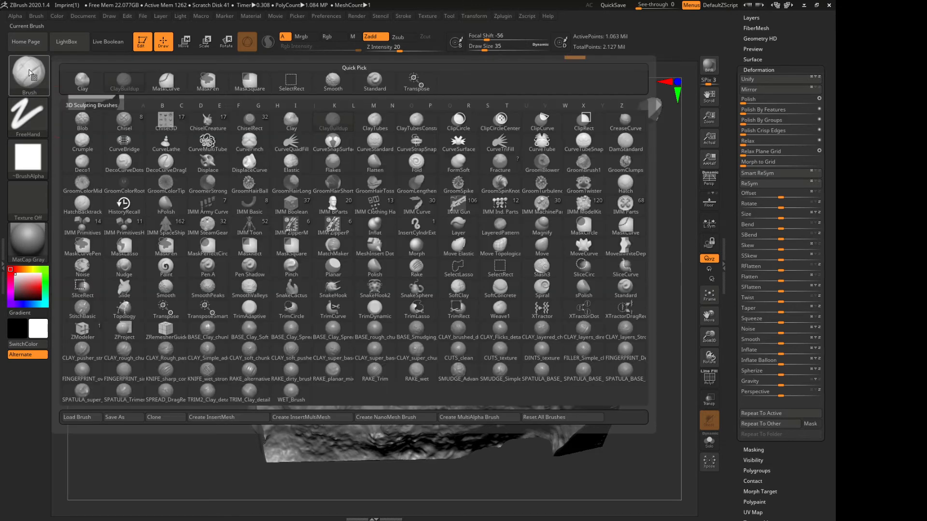
pyautogui.click(29, 76)
pyautogui.click(199, 268)
pyautogui.moveTo(202, 265)
pyautogui.mouseDown()
pyautogui.moveTo(193, 276)
pyautogui.moveTo(211, 269)
pyautogui.moveTo(226, 354)
pyautogui.moveTo(192, 365)
pyautogui.mouseUp()
pyautogui.moveTo(192, 365)
pyautogui.mouseDown()
pyautogui.moveTo(233, 370)
pyautogui.moveTo(221, 349)
pyautogui.mouseUp()
pyautogui.moveTo(214, 241); pyautogui.dragTo(159, 362)
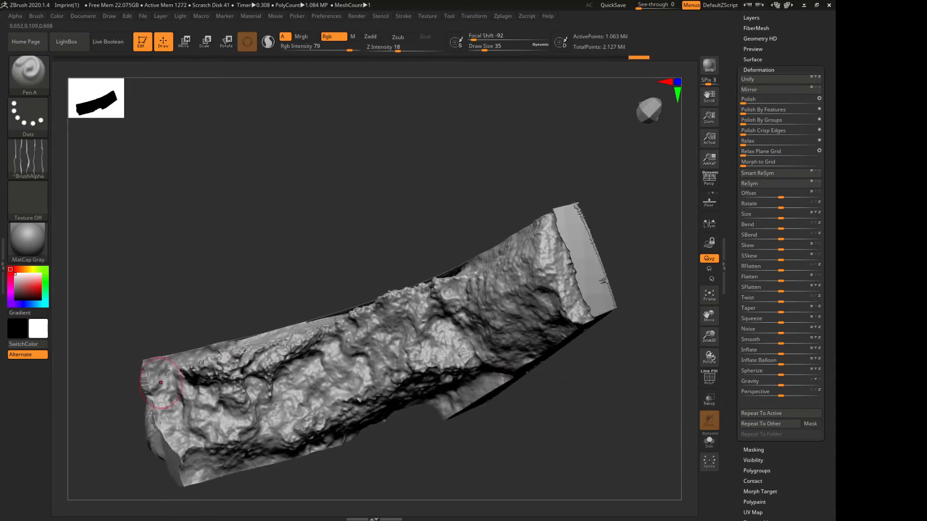
# Turn on the polyframe display and examine the mesh of the built-up clay at the fragment's thin end up close
pyautogui.moveTo(135, 228); pyautogui.dragTo(193, 209)
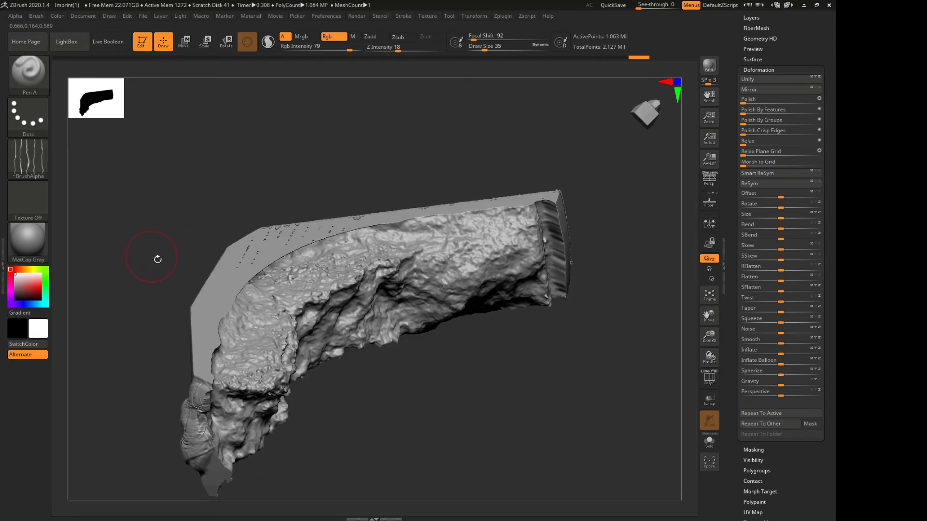
pyautogui.moveTo(141, 297); pyautogui.dragTo(186, 338)
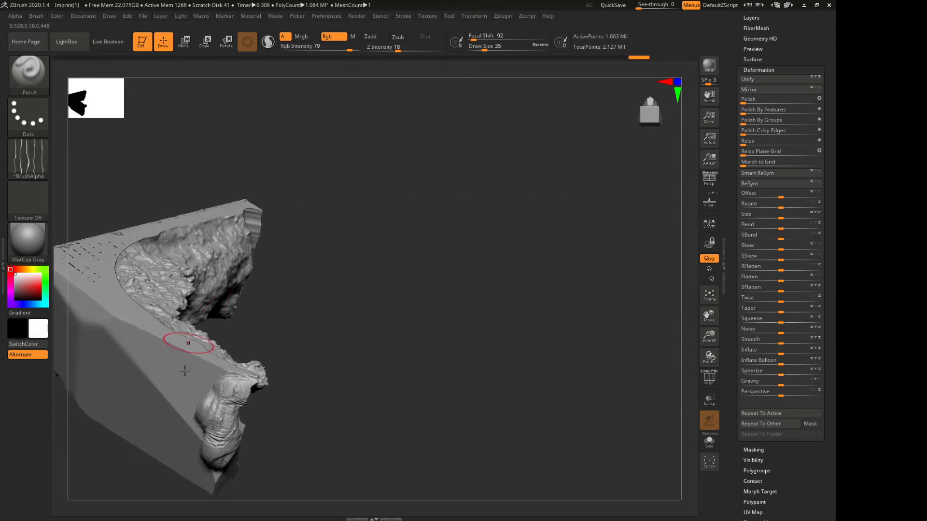
pyautogui.click(709, 378)
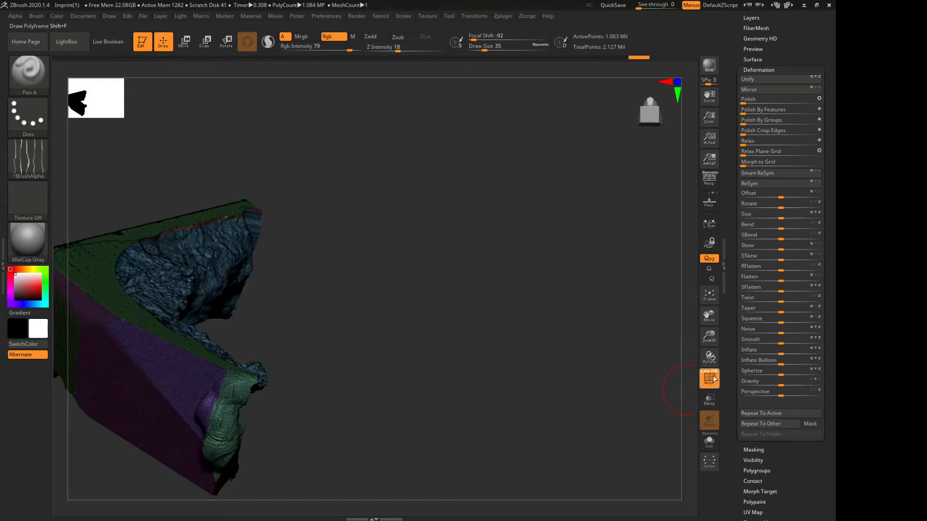
pyautogui.moveTo(709, 337); pyautogui.dragTo(695, 316)
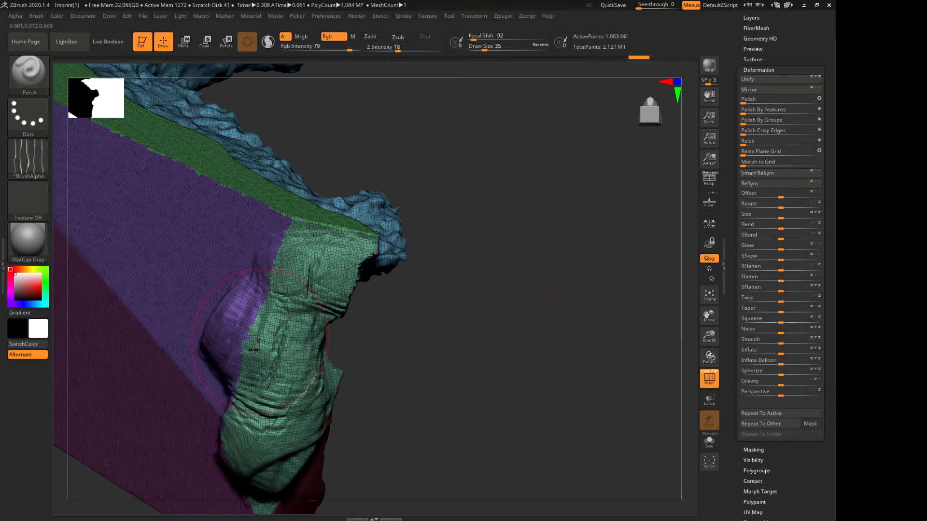
# Inflate the built-up clay into a large ball with the Inflat brush and turn off the polyframe display
pyautogui.click(20, 79)
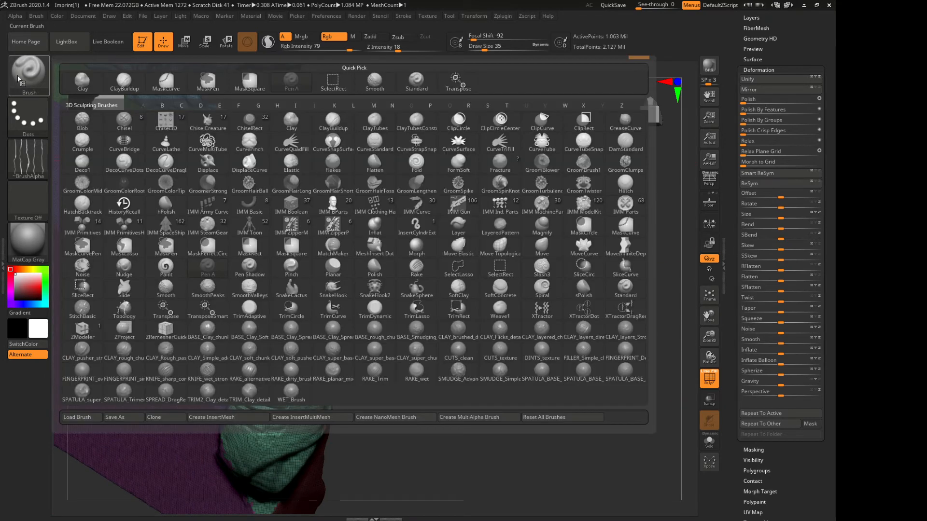
pyautogui.press('i')
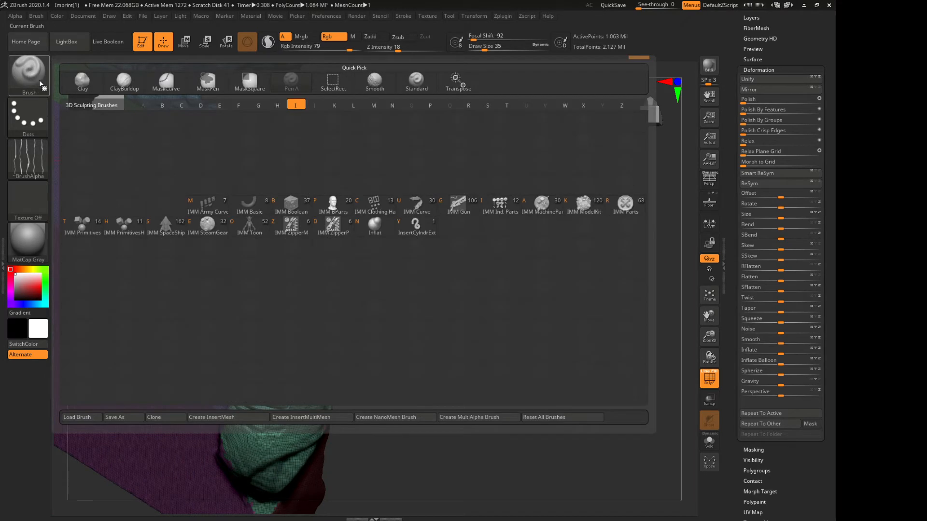
pyautogui.click(375, 225)
pyautogui.moveTo(248, 360); pyautogui.dragTo(246, 373)
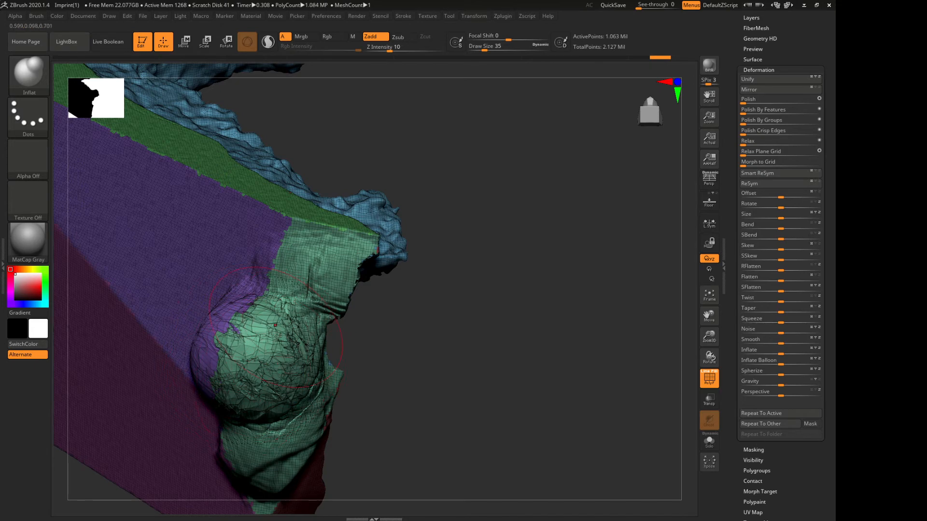
pyautogui.click(710, 378)
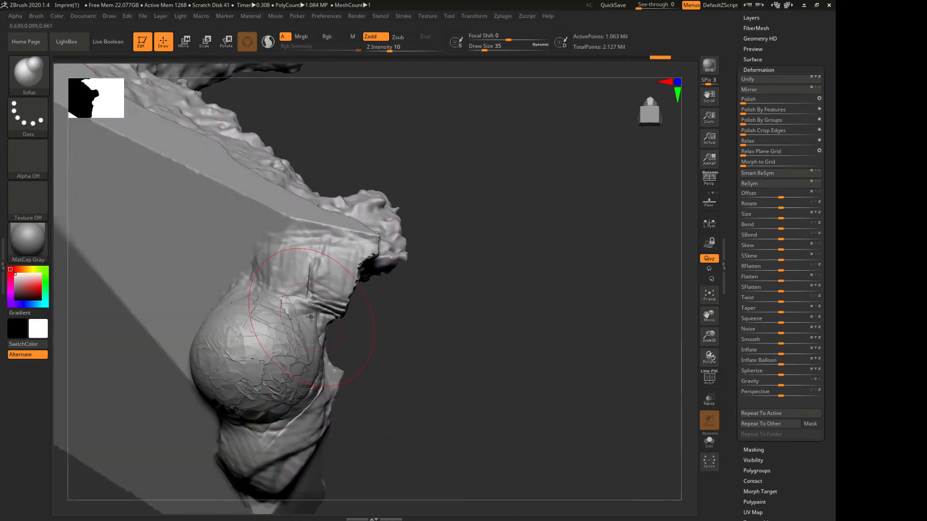
pyautogui.moveTo(287, 342)
pyautogui.mouseDown(button='right')
pyautogui.moveTo(457, 388)
pyautogui.moveTo(284, 366)
pyautogui.mouseUp(button='right')
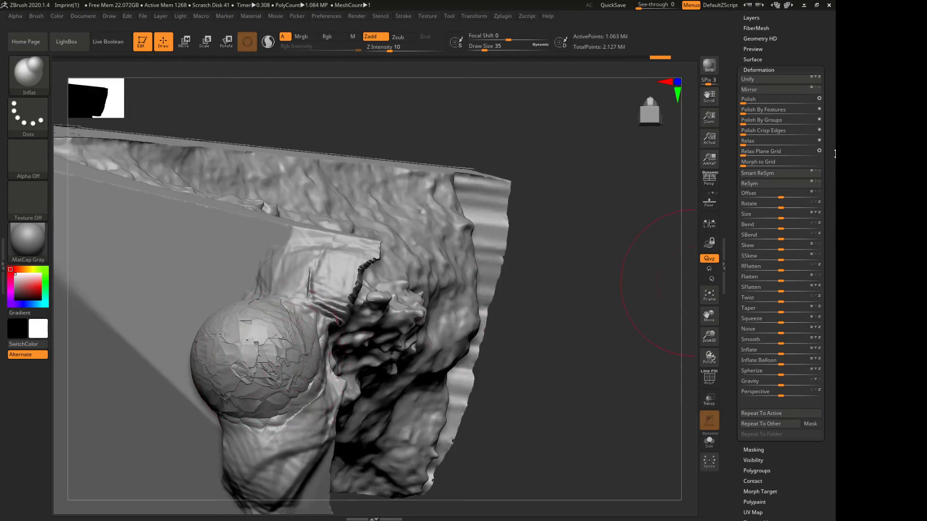
# Try remeshing the fragment with DynaMesh at resolution 800 and undo it
pyautogui.scroll(5, 796, 53)
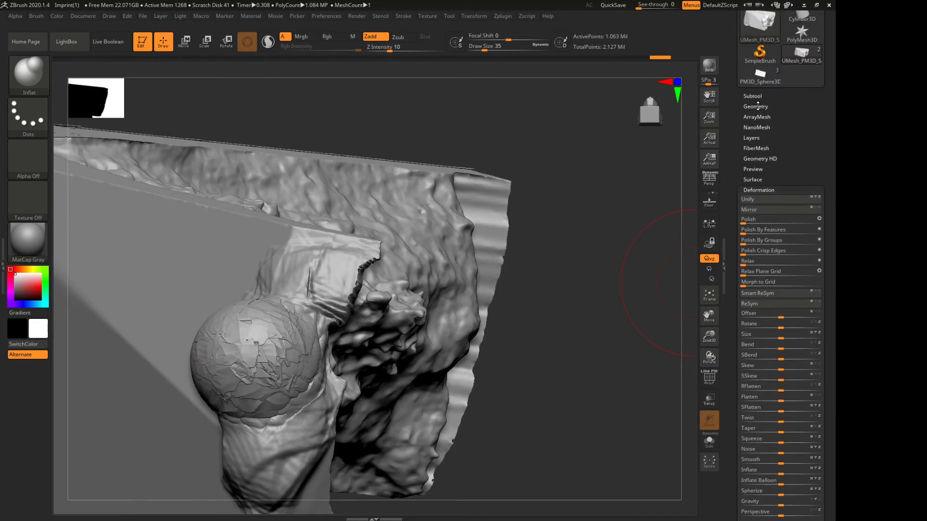
pyautogui.click(756, 106)
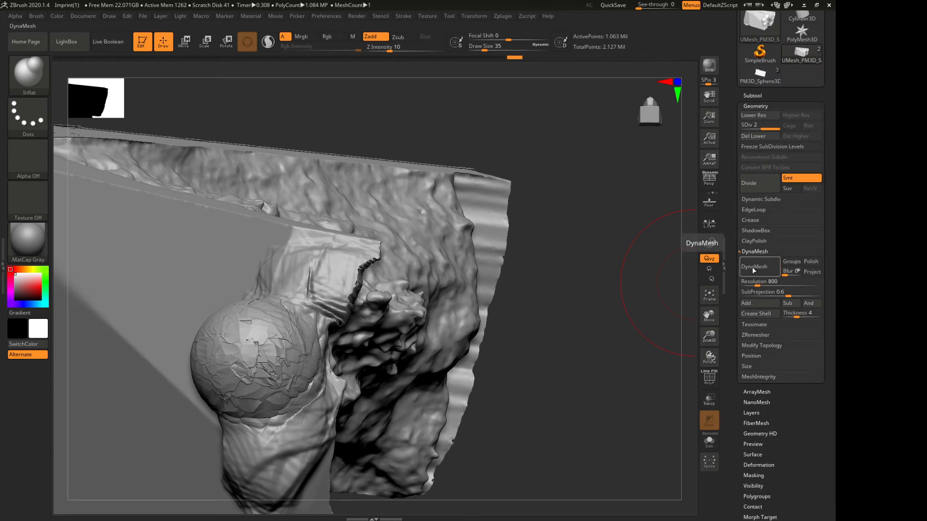
pyautogui.click(752, 268)
pyautogui.click(668, 286)
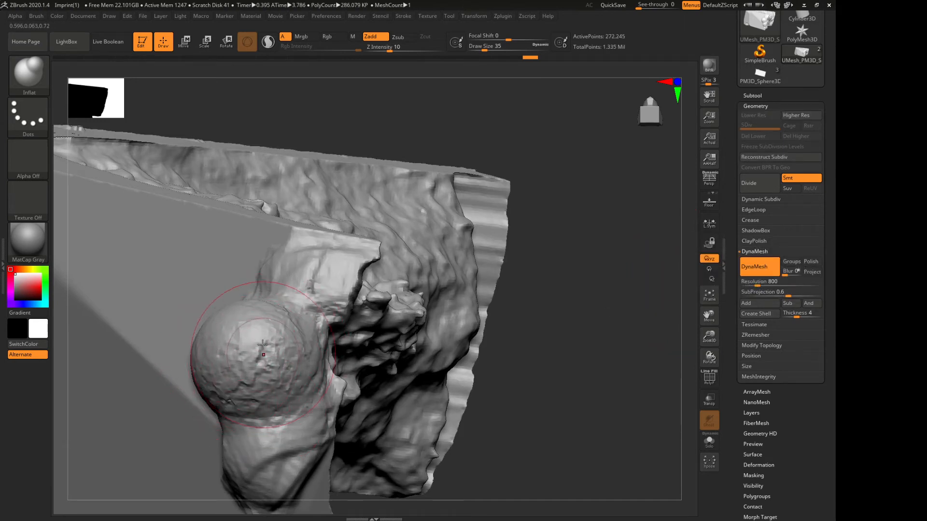
pyautogui.hotkey('ctrl', 'z')
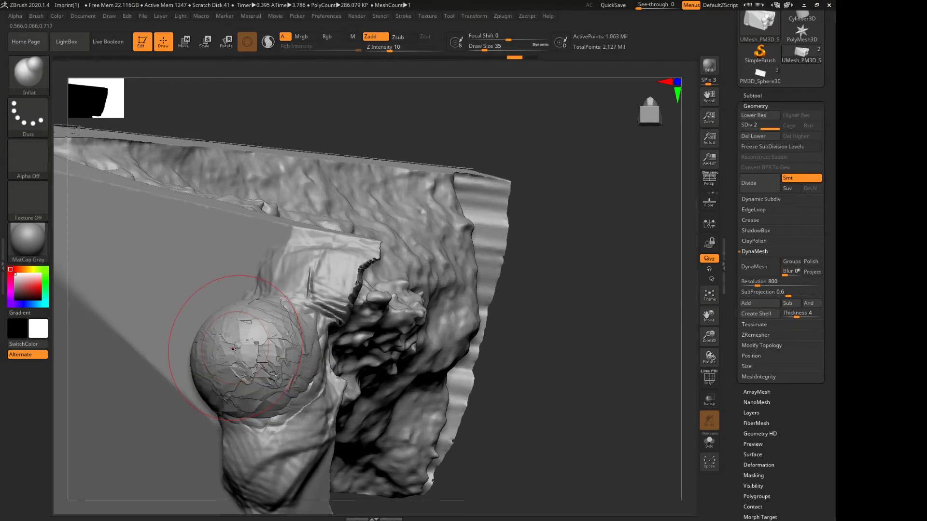
# Set the DynaMesh resolution to 1200 and run DynaMesh on the fragment
pyautogui.click(783, 279)
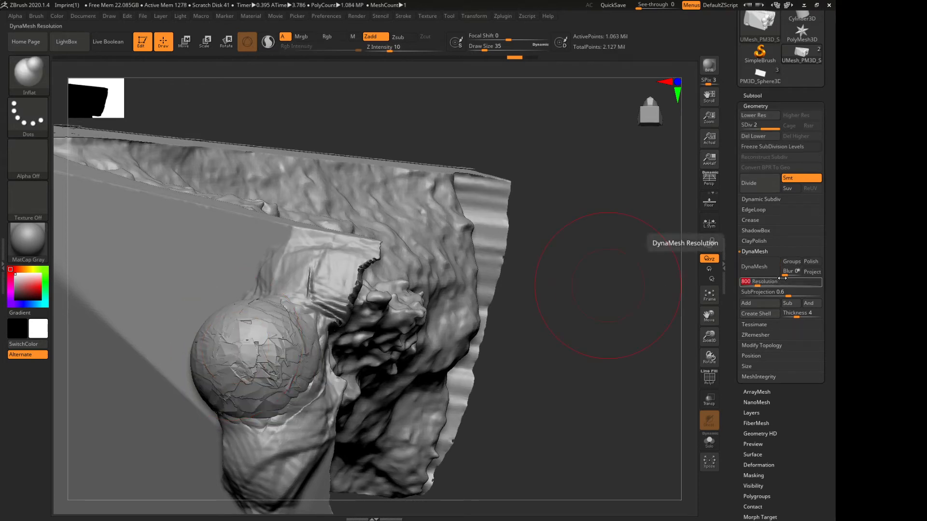
pyautogui.write('1200')
pyautogui.press('Return')
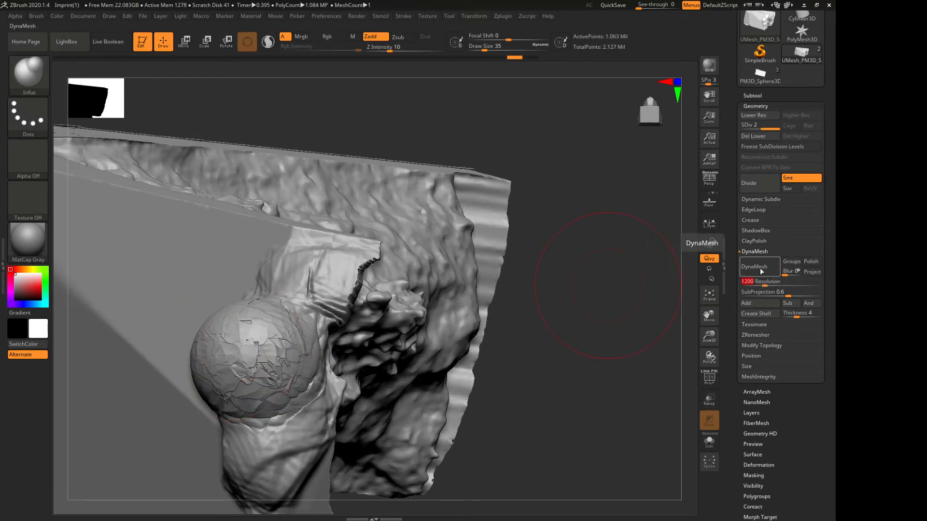
pyautogui.click(755, 267)
pyautogui.click(690, 289)
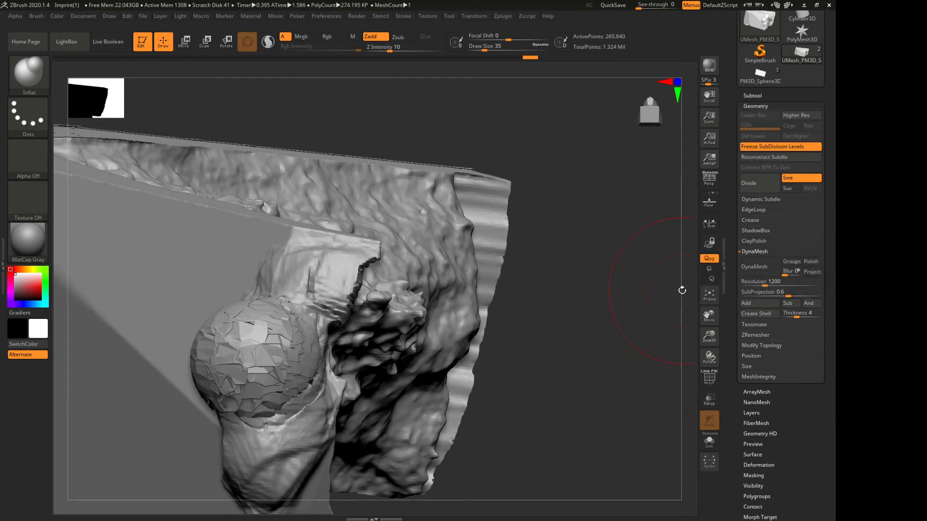
# Undo the remesh, try DynaMesh on the fragment at resolution 1200 once more, and undo it again
pyautogui.hotkey('ctrl', 'z')
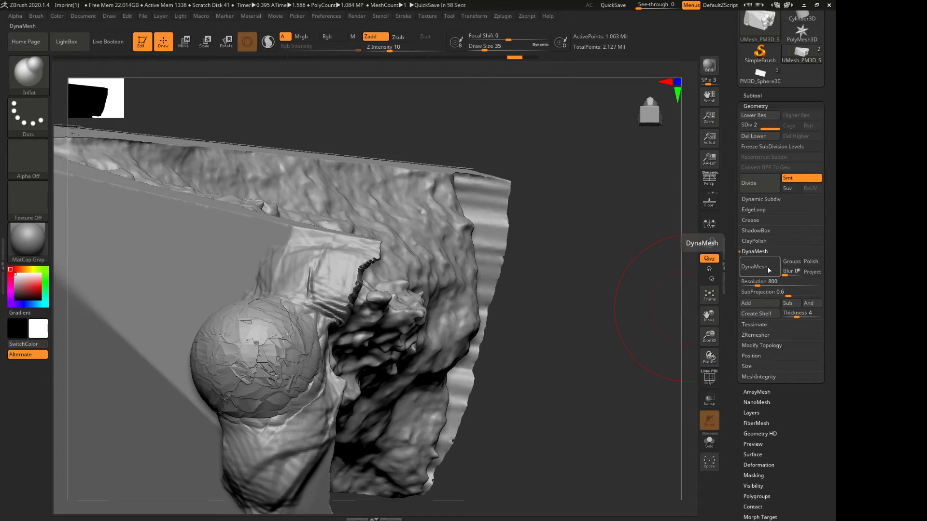
pyautogui.write('1200')
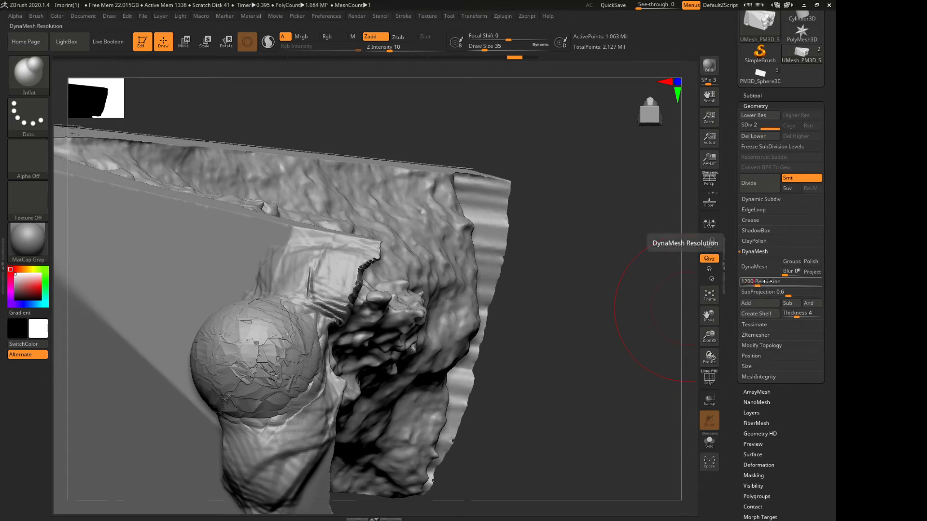
pyautogui.press('Return')
pyautogui.click(764, 275)
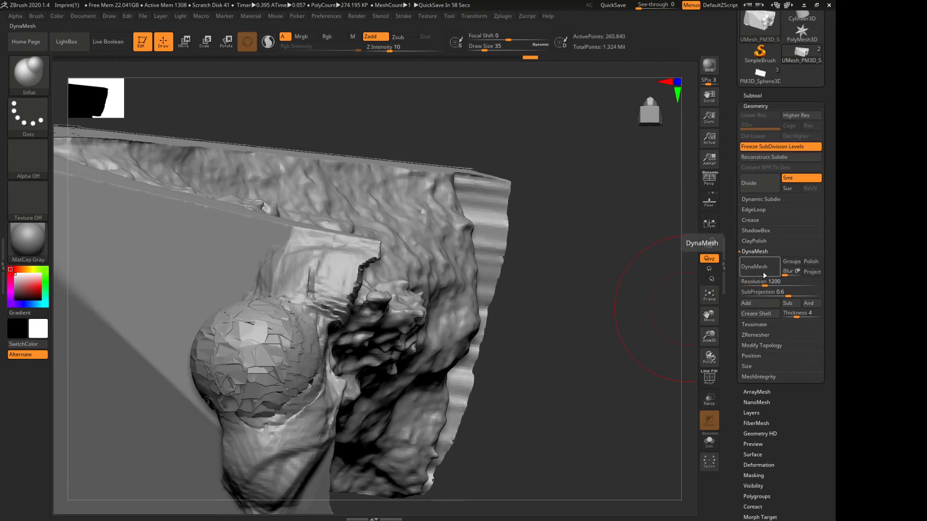
pyautogui.hotkey('ctrl', 'z')
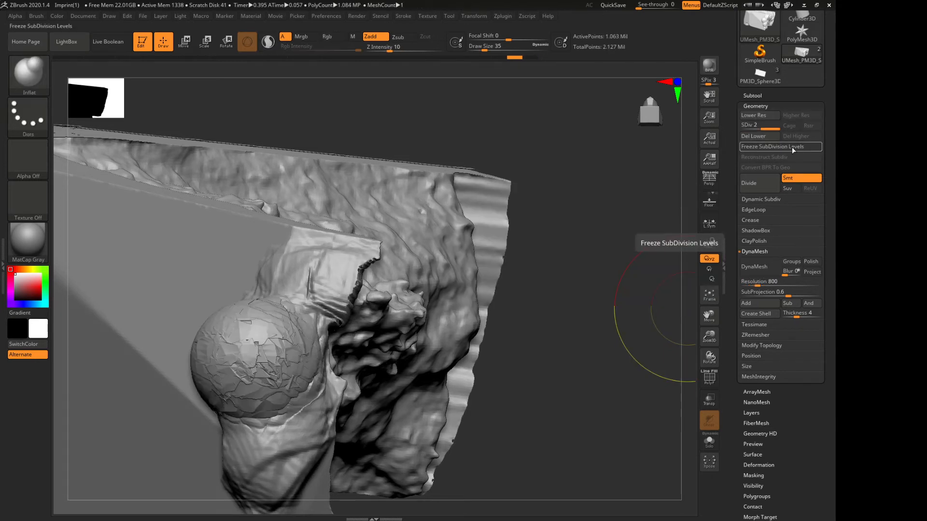
# Try freezing the subdivision levels and remeshing the fragment with DynaMesh at resolution 1200, and undo back to before the ball was inflated
pyautogui.click(780, 147)
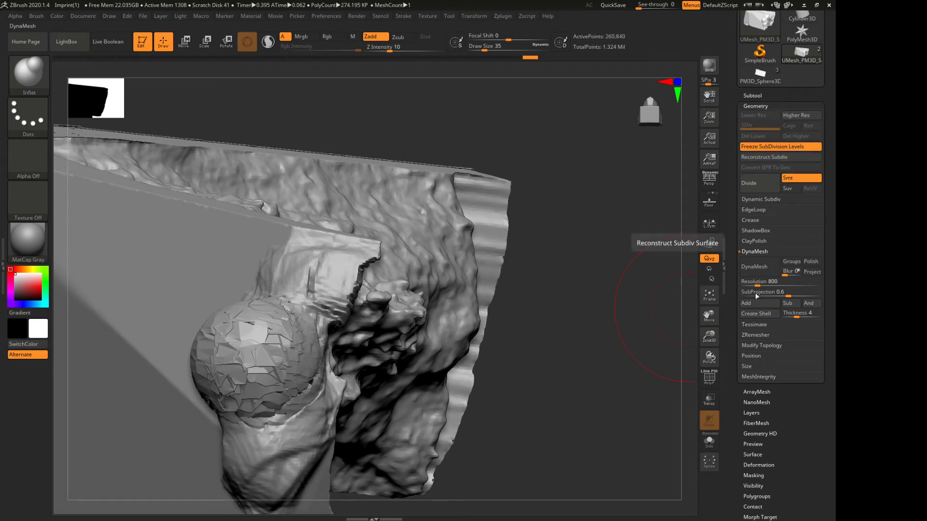
pyautogui.write('12')
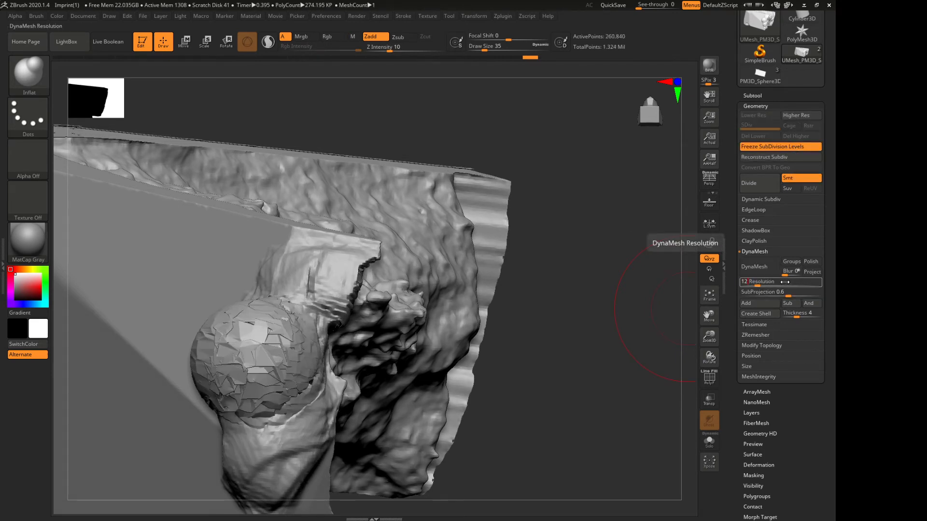
pyautogui.write('00')
pyautogui.press('Return')
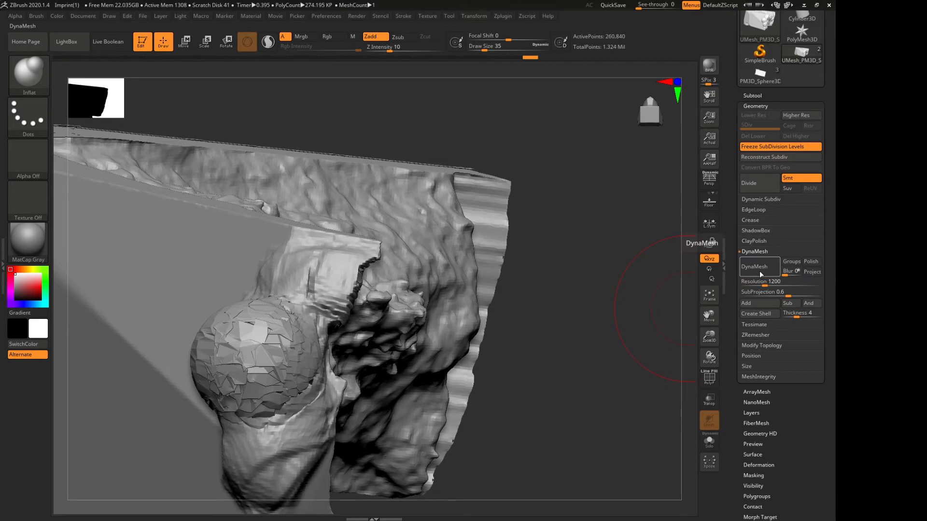
pyautogui.click(759, 271)
pyautogui.press('ctrl')
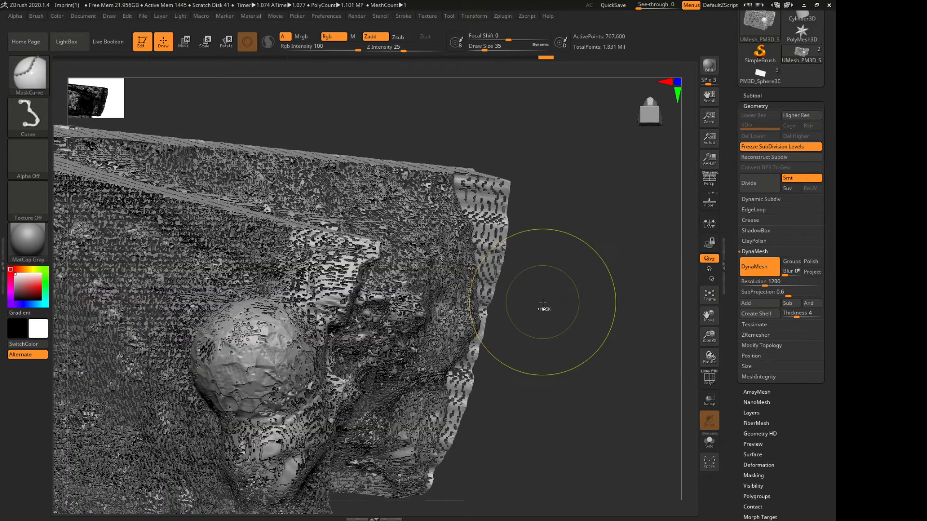
pyautogui.hotkey('ctrl', 'z')
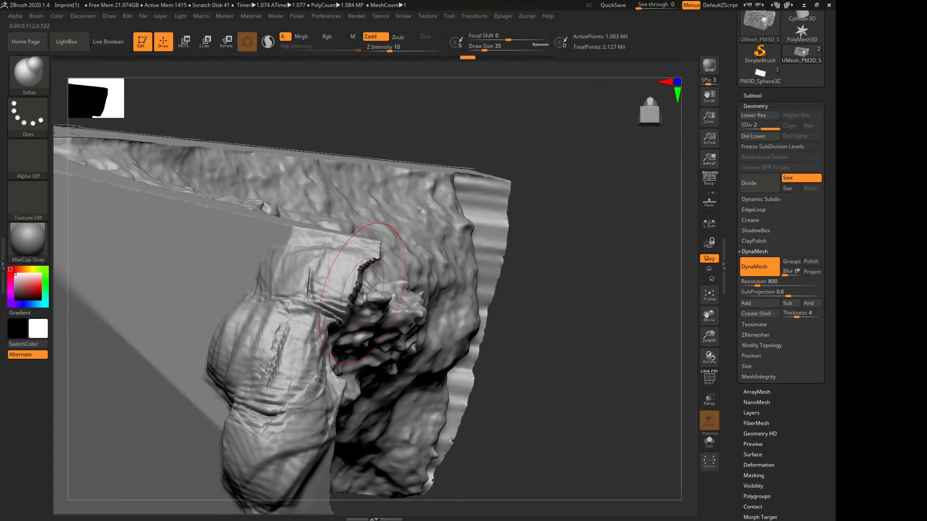
# With the polyframe display on, inflate the built-up clay into a ball, try dividing the mesh once, and undo the division
pyautogui.click(709, 378)
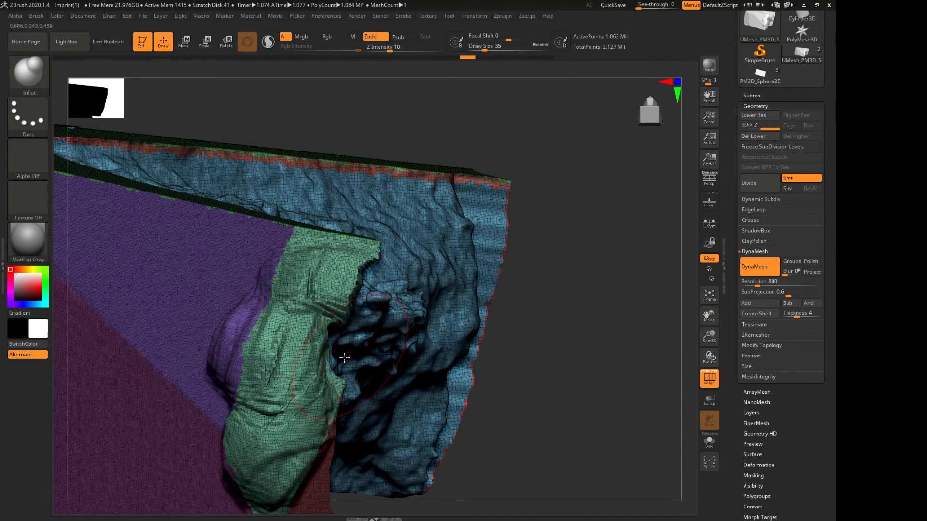
pyautogui.moveTo(236, 353); pyautogui.dragTo(261, 349)
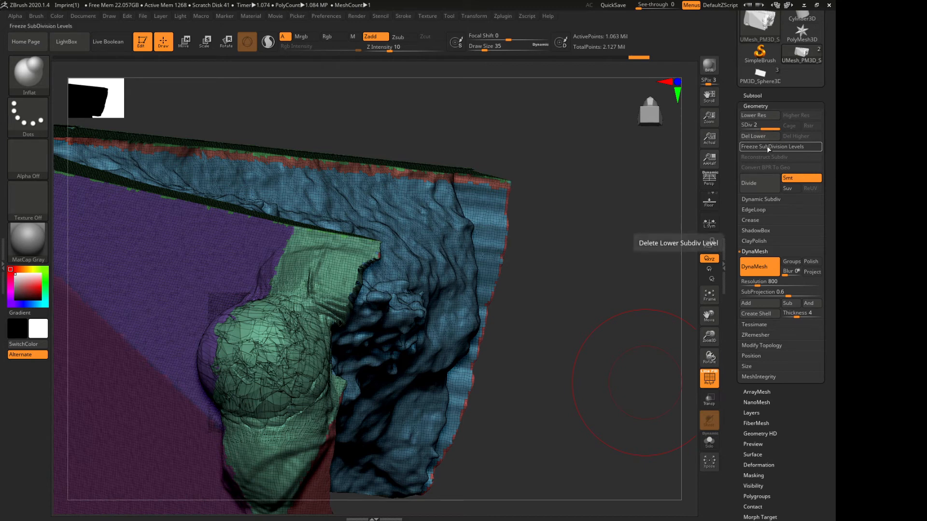
pyautogui.click(761, 185)
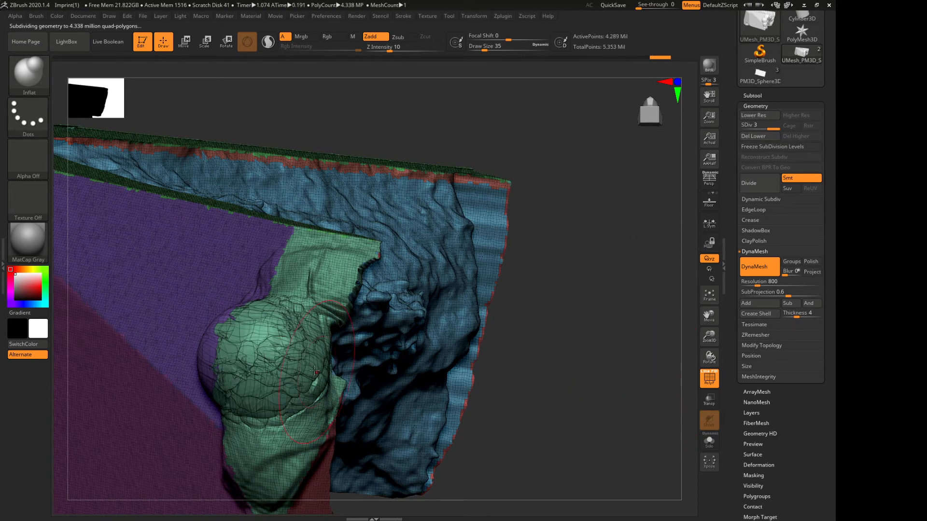
pyautogui.hotkey('ctrl', 'z')
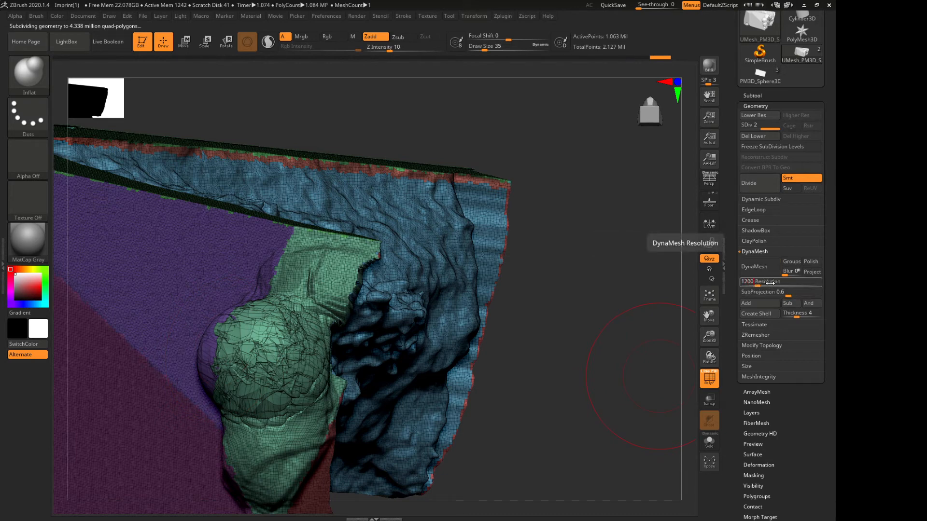
# Try DynaMesh at resolution 1200 with the subdivision levels frozen, and undo back to the clay before inflation
pyautogui.click(758, 266)
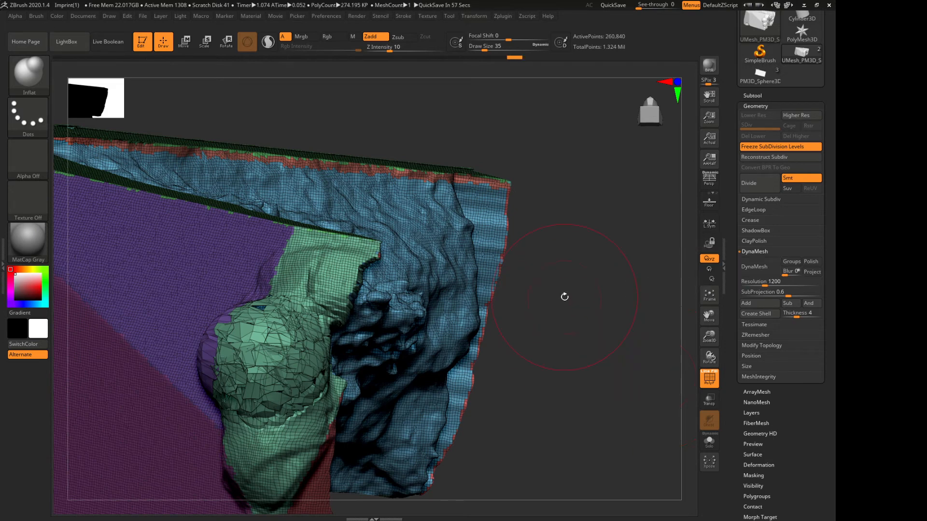
pyautogui.click(750, 266)
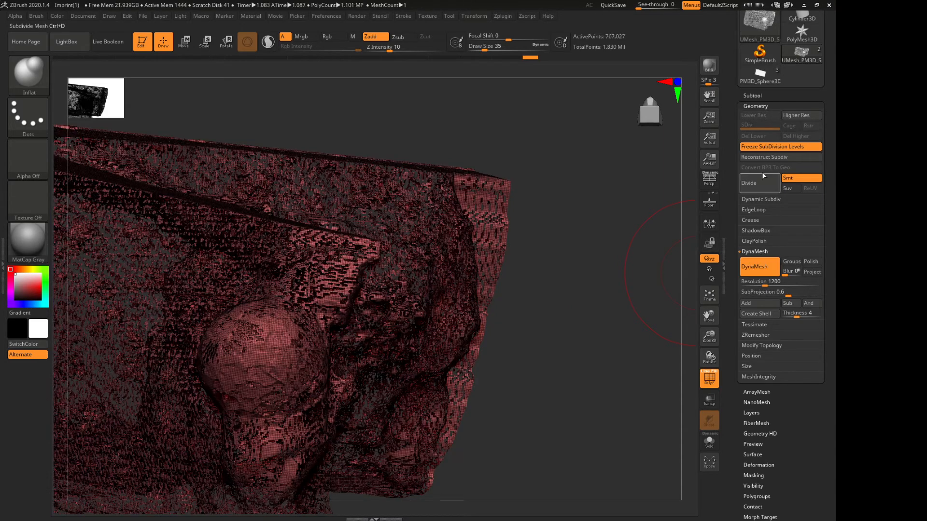
pyautogui.hotkey('ctrl', 'z')
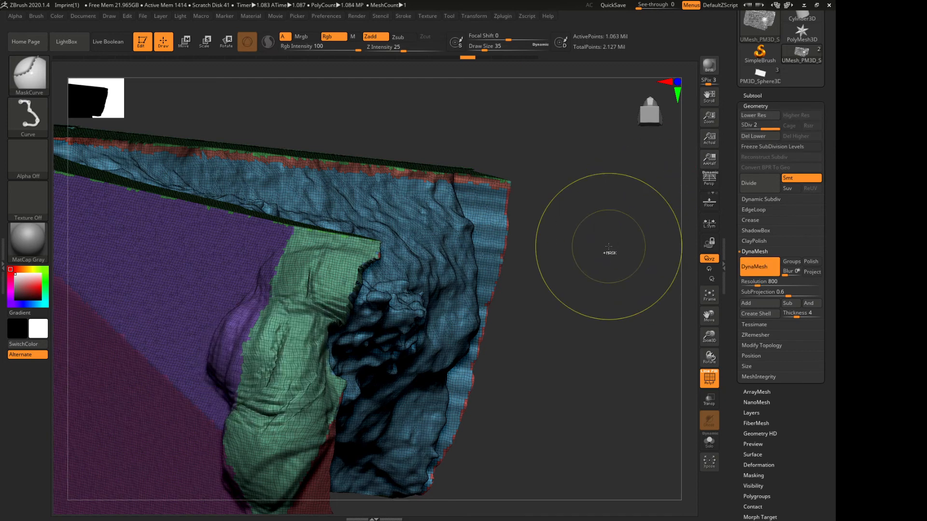
# Delete the fragment's lower subdivision levels and inflate the built-up clay at the thin end into a ball with the Inflat brush
pyautogui.click(774, 157)
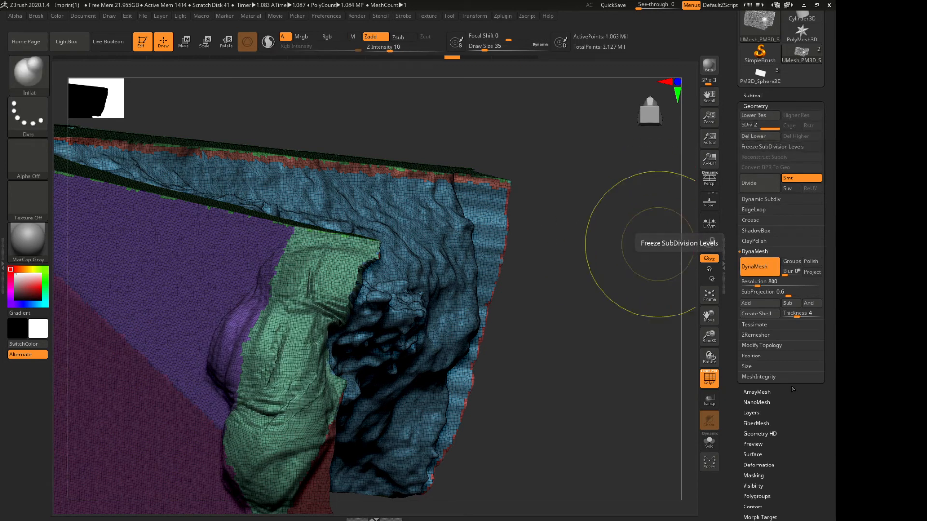
pyautogui.click(760, 147)
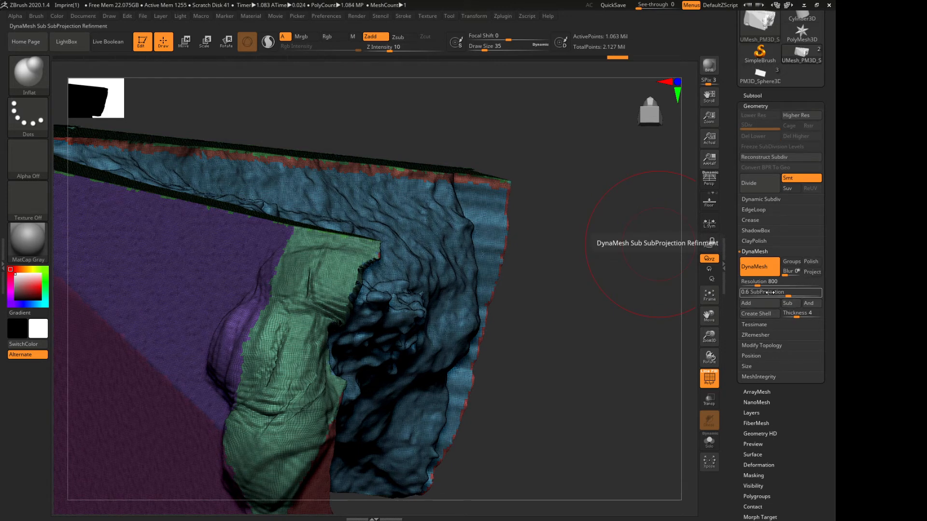
pyautogui.click(759, 267)
pyautogui.moveTo(300, 364)
pyautogui.mouseDown()
pyautogui.moveTo(270, 348)
pyautogui.moveTo(285, 386)
pyautogui.moveTo(300, 377)
pyautogui.mouseUp()
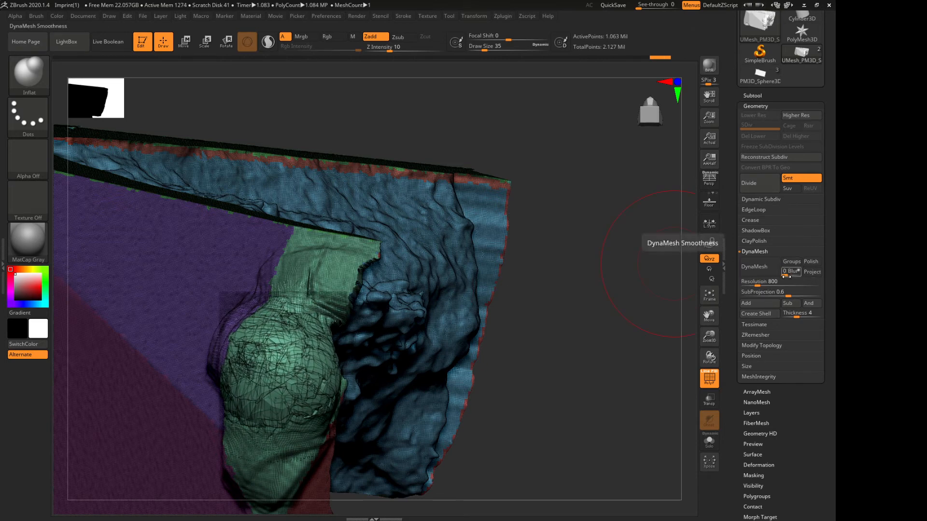
# Remesh the fragment with DynaMesh at resolution 1200 and turn off the polyframe display
pyautogui.click(771, 285)
pyautogui.write('120')
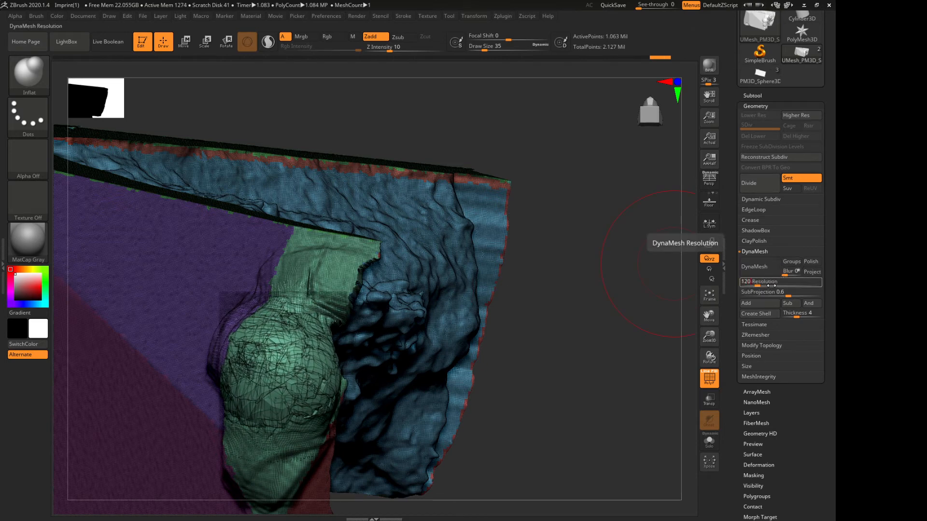
pyautogui.write('0')
pyautogui.press('Return')
pyautogui.click(767, 265)
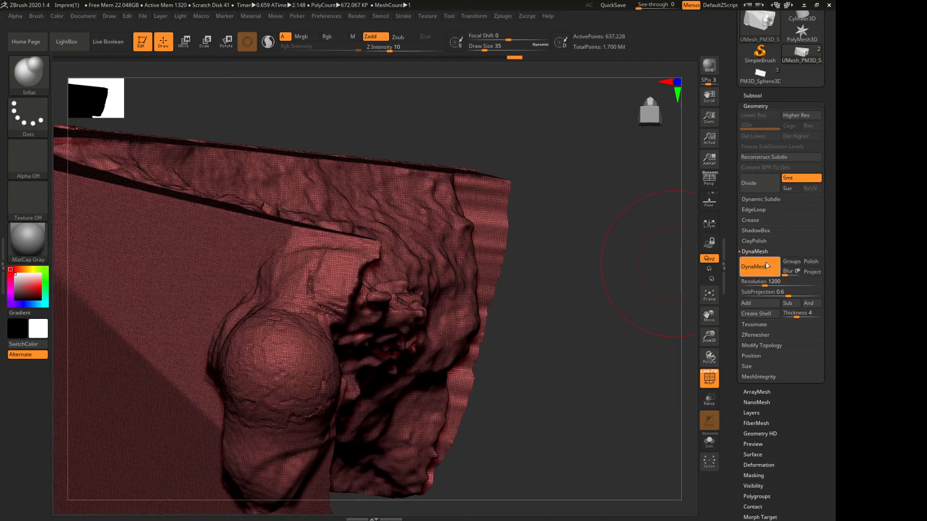
pyautogui.click(710, 383)
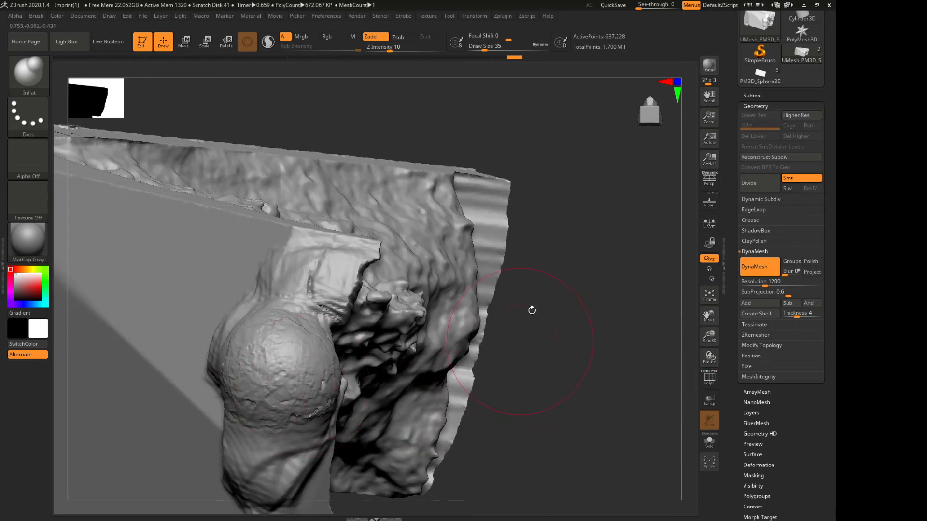
# Compare the inflated ball's mesh before and after the remesh in the undo history, with and without the polyframe display
pyautogui.moveTo(595, 297)
pyautogui.mouseDown()
pyautogui.moveTo(581, 258)
pyautogui.moveTo(612, 275)
pyautogui.moveTo(556, 309)
pyautogui.mouseUp()
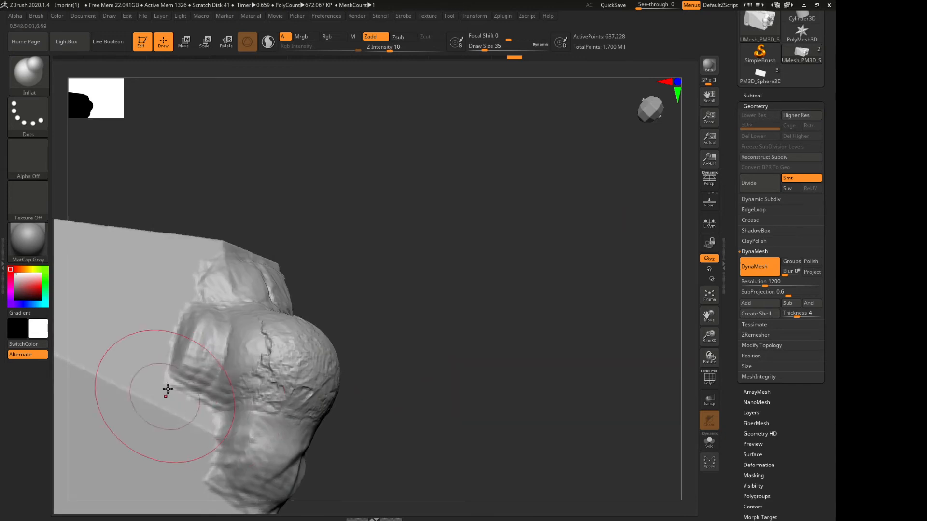
pyautogui.moveTo(461, 362); pyautogui.dragTo(311, 370)
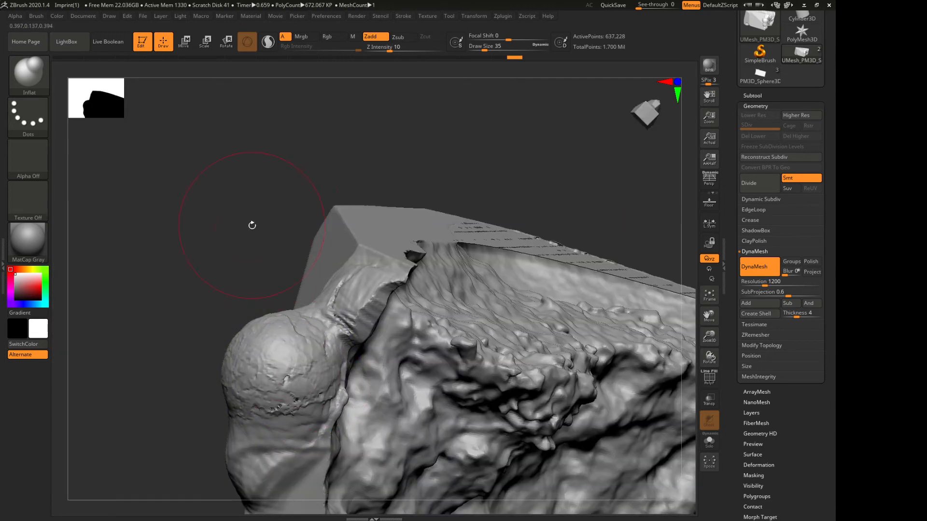
pyautogui.moveTo(252, 225); pyautogui.dragTo(322, 242)
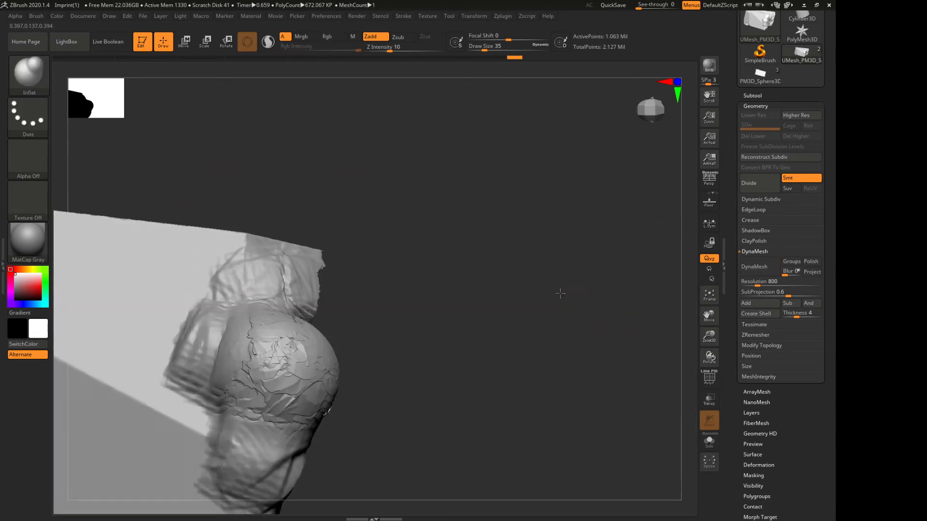
pyautogui.moveTo(559, 291); pyautogui.dragTo(664, 358)
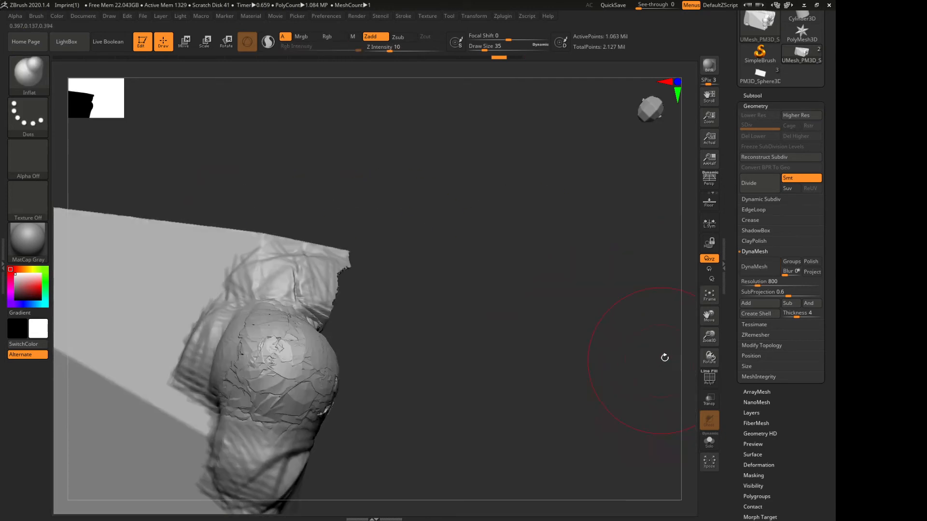
pyautogui.click(708, 385)
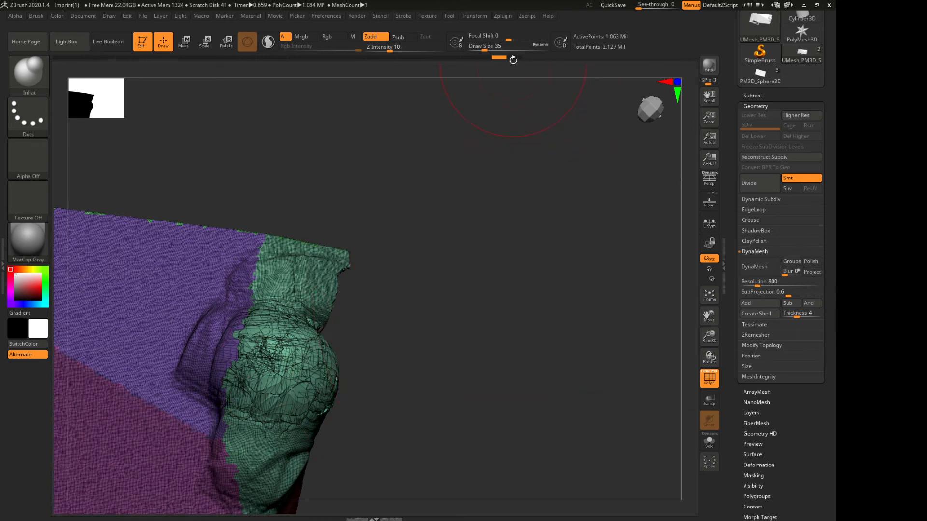
pyautogui.click(513, 59)
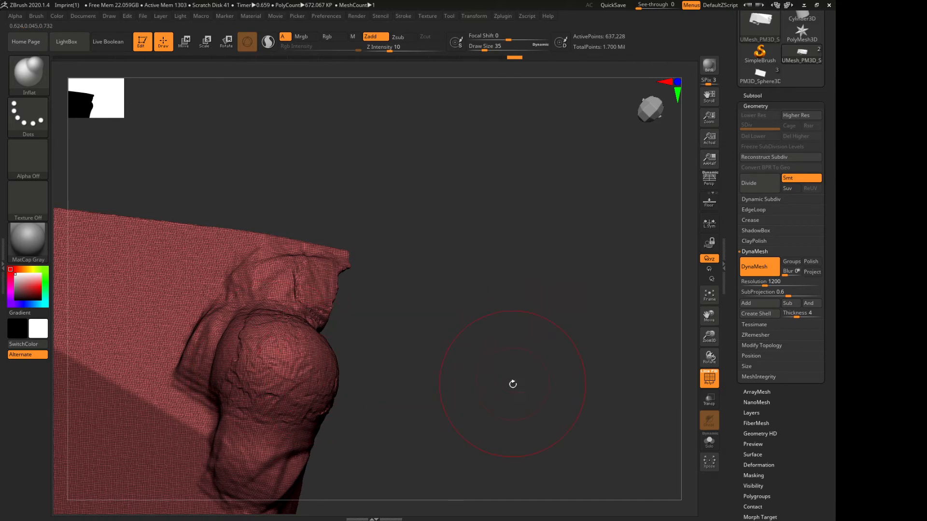
pyautogui.moveTo(473, 186); pyautogui.dragTo(414, 152)
pyautogui.click(709, 379)
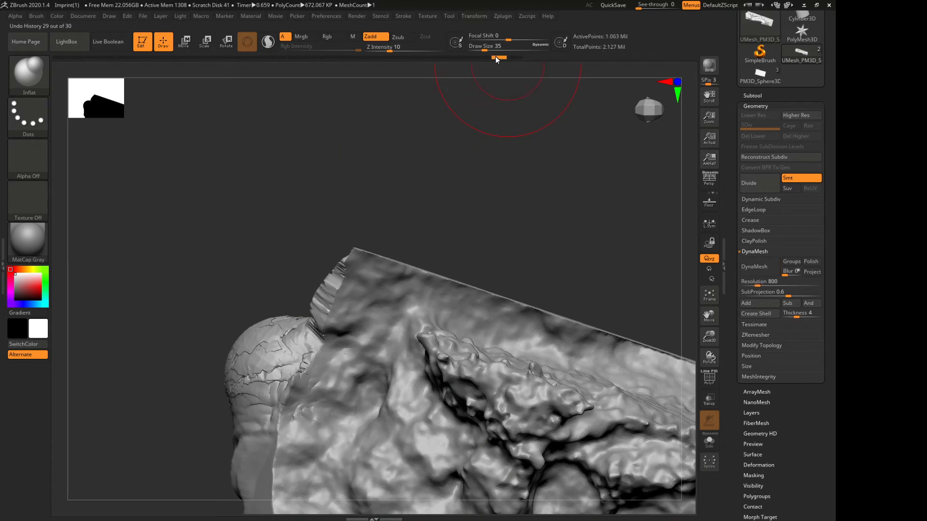
# Compare the whole fragment's surface detail before and after the remesh in the undo history, ending on the remeshed state
pyautogui.click(497, 57)
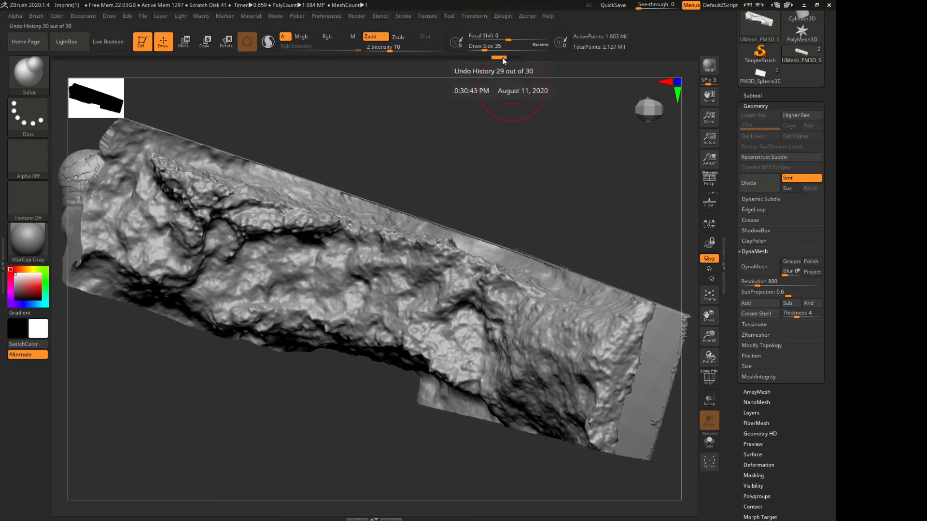
pyautogui.click(509, 57)
pyautogui.moveTo(390, 180); pyautogui.dragTo(430, 195)
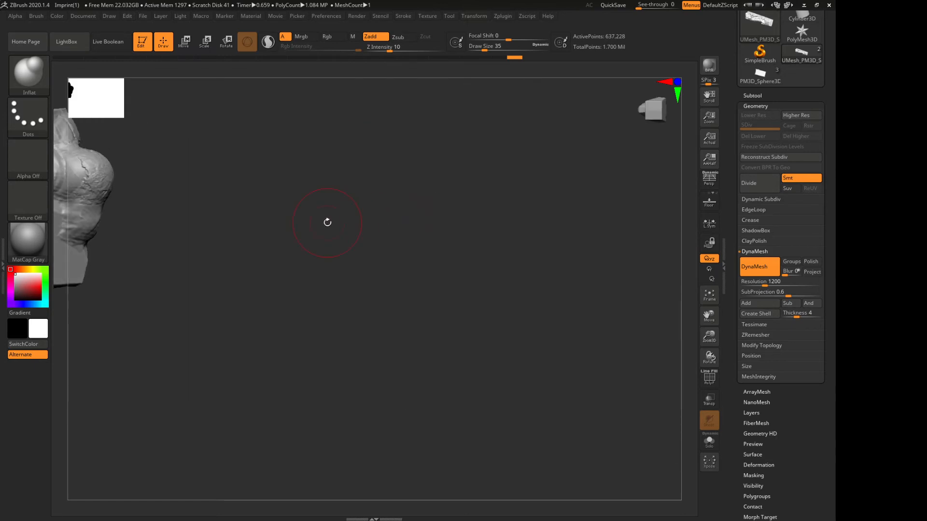
pyautogui.moveTo(327, 223); pyautogui.dragTo(289, 241)
pyautogui.moveTo(532, 160); pyautogui.dragTo(114, 496)
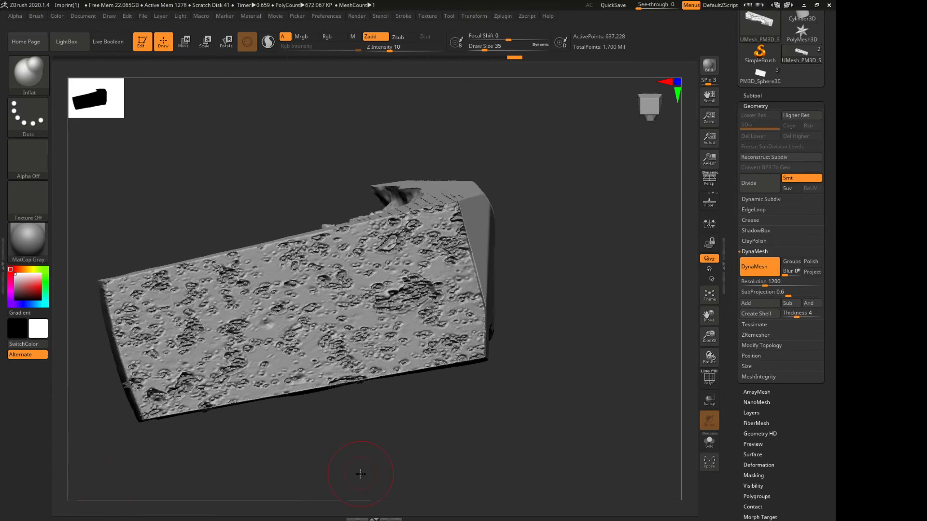
pyautogui.moveTo(361, 474); pyautogui.dragTo(297, 464)
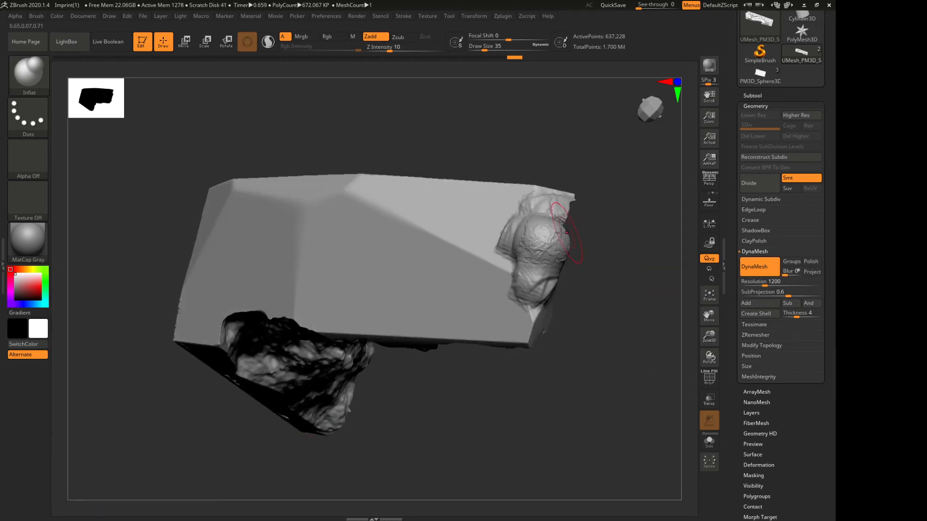
# Smooth the inflated ball and the surrounding built-up clay at the fragment's thin end with the Smooth brush
pyautogui.keyDown('shift'); pyautogui.moveTo(544, 238); pyautogui.dragTo(534, 265); pyautogui.keyUp('shift')
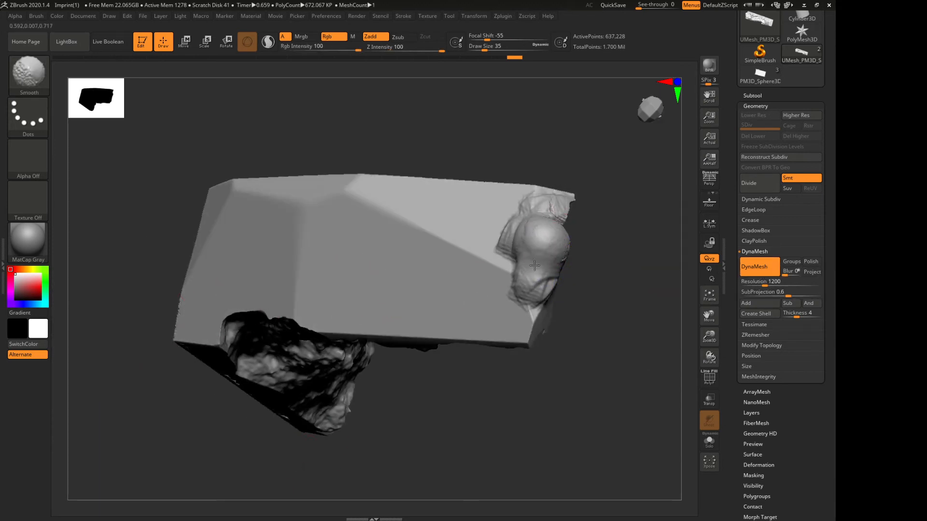
pyautogui.keyDown('shift'); pyautogui.moveTo(522, 217); pyautogui.dragTo(546, 270); pyautogui.keyUp('shift')
pyautogui.moveTo(616, 295); pyautogui.dragTo(498, 285)
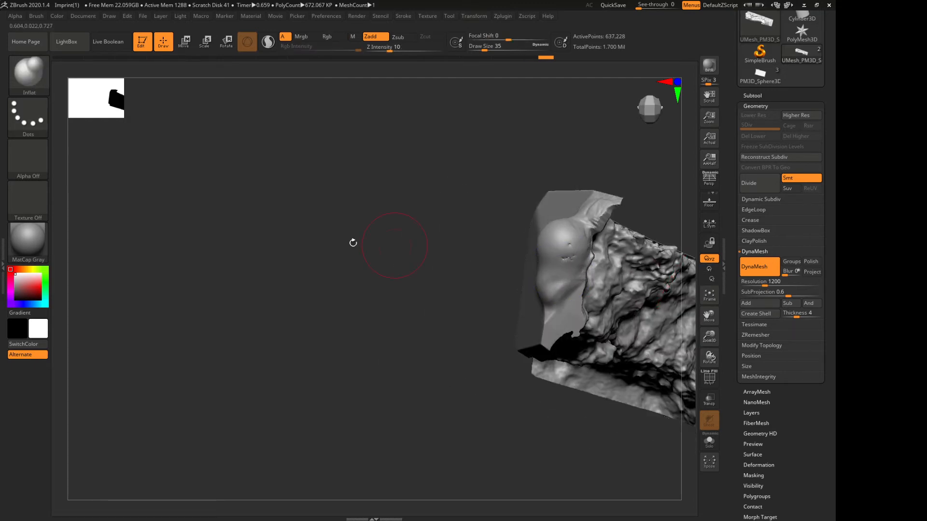
pyautogui.moveTo(352, 244); pyautogui.dragTo(305, 244)
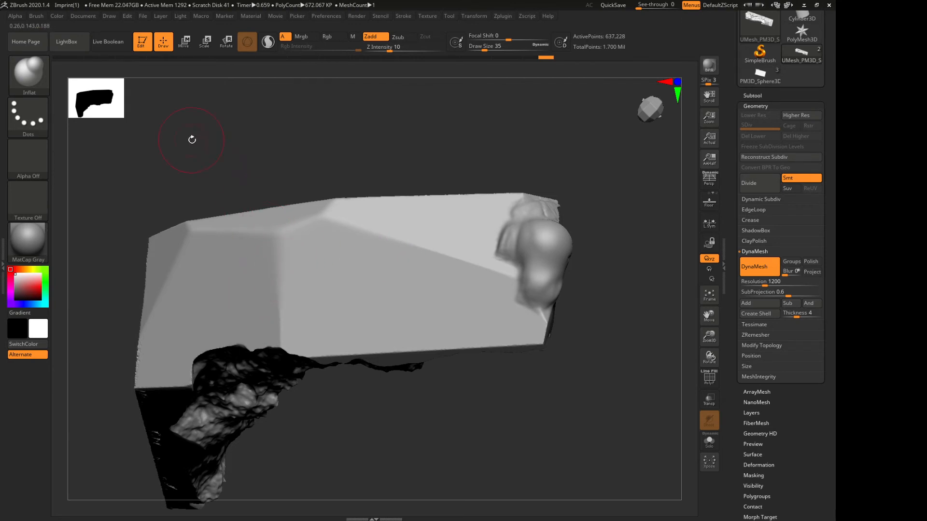
# Flatten the hard ridge along the top of the fragment's smooth long face with the Flatten brush
pyautogui.moveTo(190, 140); pyautogui.dragTo(192, 214)
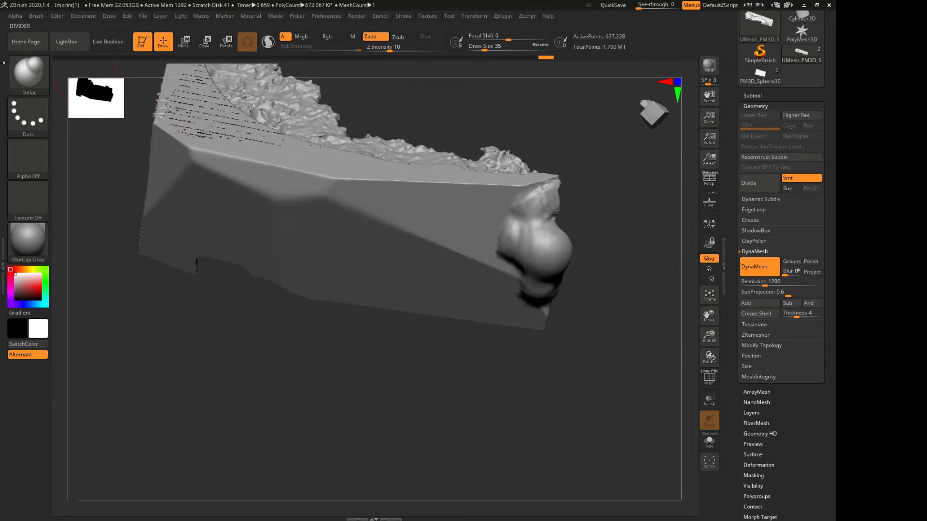
pyautogui.click(25, 79)
pyautogui.press('f')
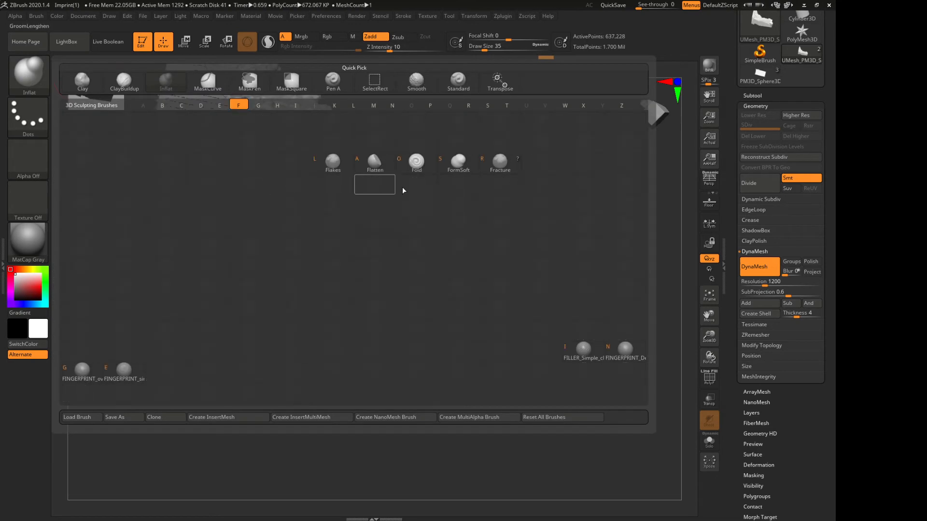
pyautogui.click(375, 164)
pyautogui.moveTo(89, 343)
pyautogui.mouseDown()
pyautogui.moveTo(87, 316)
pyautogui.moveTo(231, 290)
pyautogui.moveTo(248, 363)
pyautogui.moveTo(333, 295)
pyautogui.mouseUp()
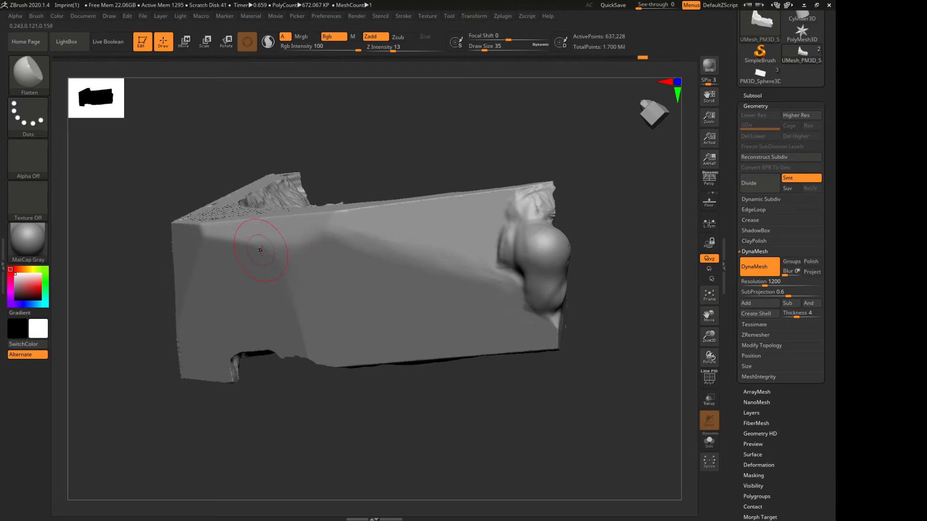
pyautogui.moveTo(85, 228)
pyautogui.mouseDown()
pyautogui.moveTo(175, 246)
pyautogui.moveTo(194, 224)
pyautogui.moveTo(346, 225)
pyautogui.moveTo(189, 234)
pyautogui.mouseUp()
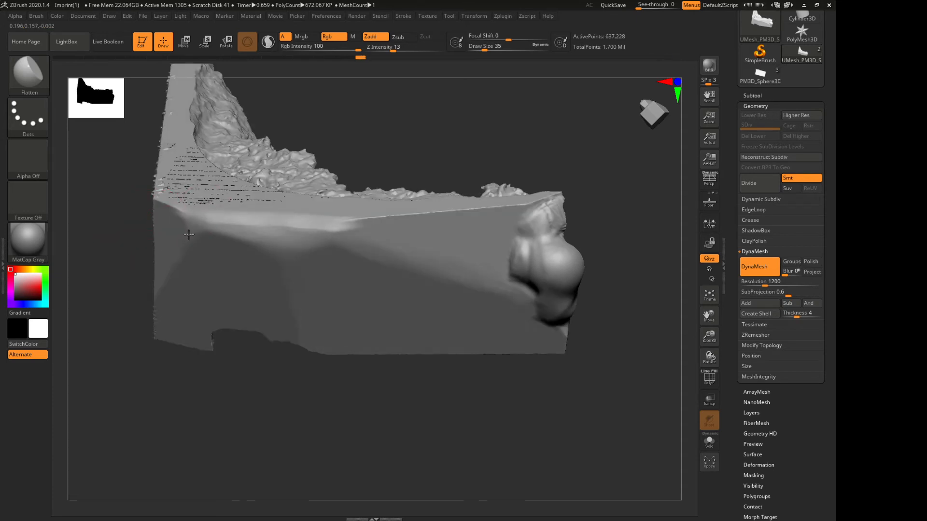
pyautogui.moveTo(246, 248); pyautogui.dragTo(338, 243, button='right')
# Flatten the corner and the edge where the smooth long face meets the pitted face
pyautogui.moveTo(151, 210); pyautogui.dragTo(144, 226)
pyautogui.moveTo(144, 222); pyautogui.dragTo(155, 210)
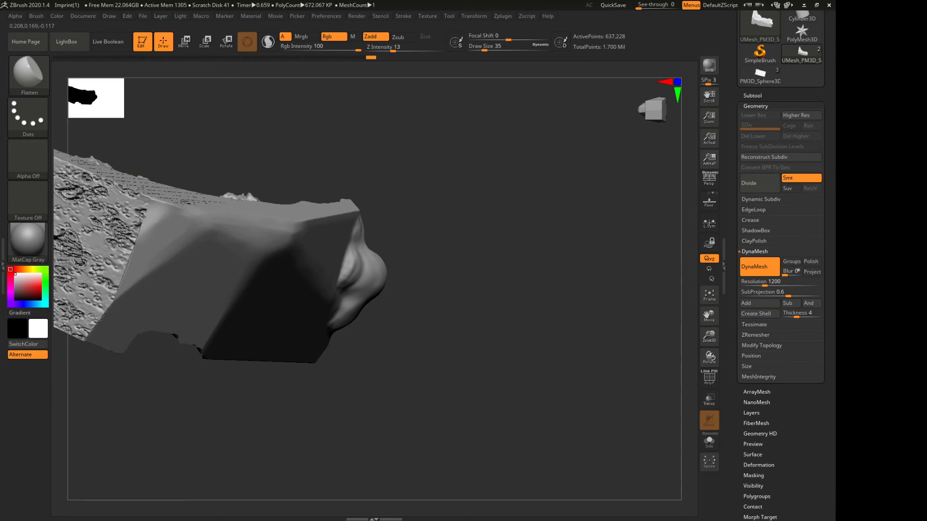
pyautogui.moveTo(312, 194); pyautogui.dragTo(313, 239, button='right')
pyautogui.moveTo(174, 183)
pyautogui.mouseDown()
pyautogui.moveTo(156, 194)
pyautogui.moveTo(112, 172)
pyautogui.moveTo(146, 205)
pyautogui.moveTo(96, 170)
pyautogui.moveTo(166, 205)
pyautogui.mouseUp()
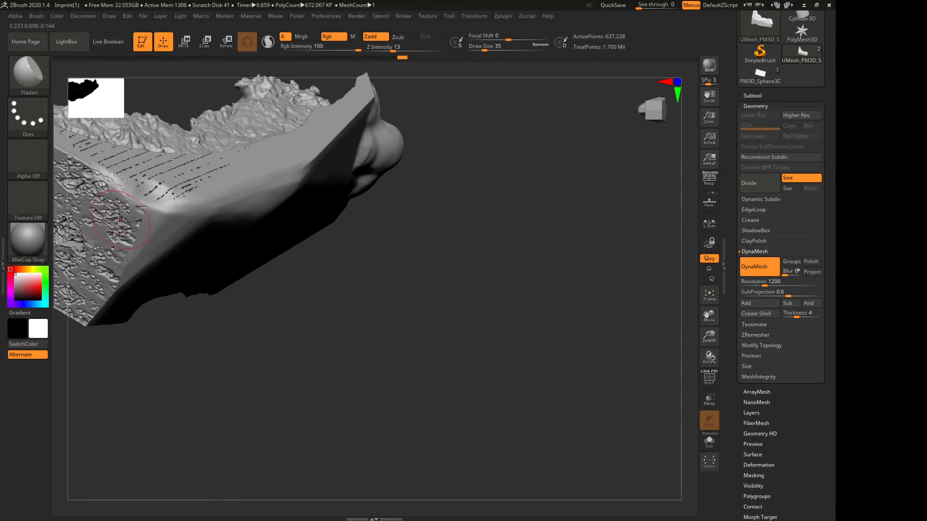
pyautogui.moveTo(237, 346); pyautogui.dragTo(258, 300, button='right')
pyautogui.moveTo(218, 332); pyautogui.dragTo(196, 292, button='right')
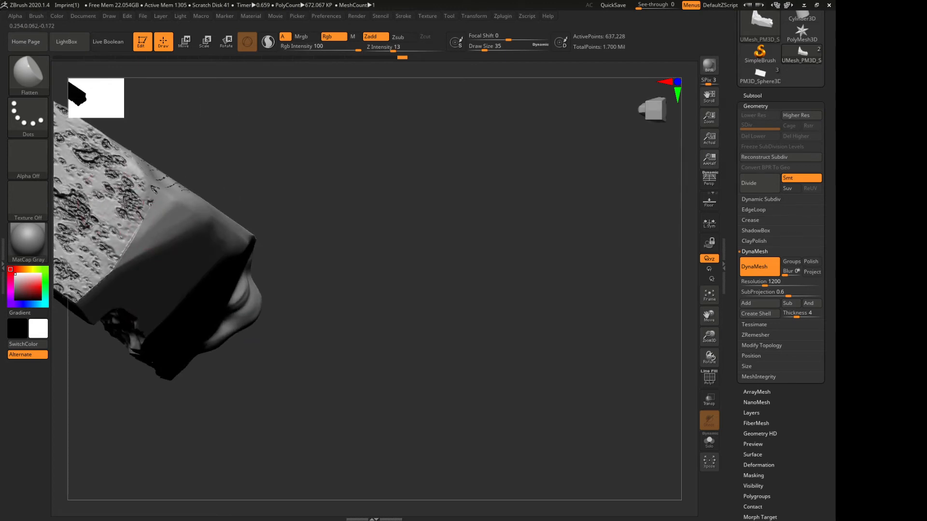
pyautogui.moveTo(121, 258); pyautogui.dragTo(133, 243)
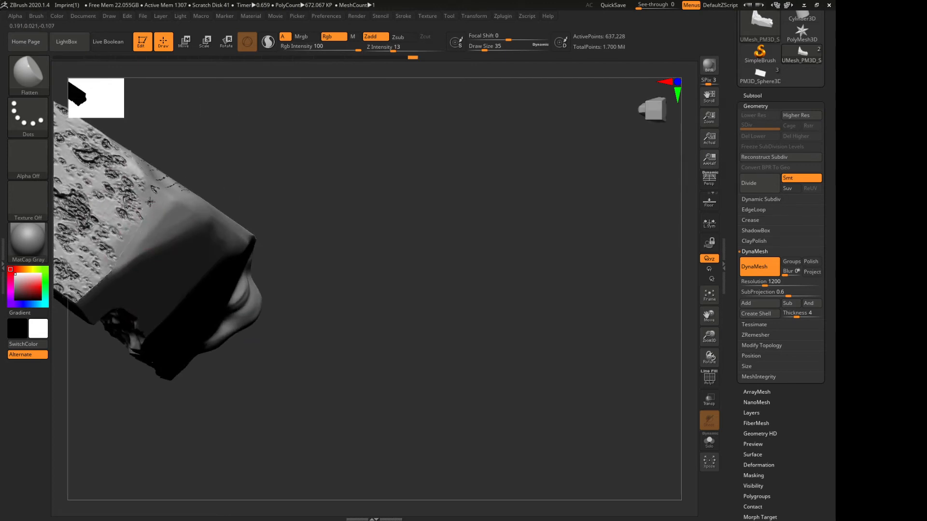
pyautogui.moveTo(101, 283); pyautogui.dragTo(126, 254)
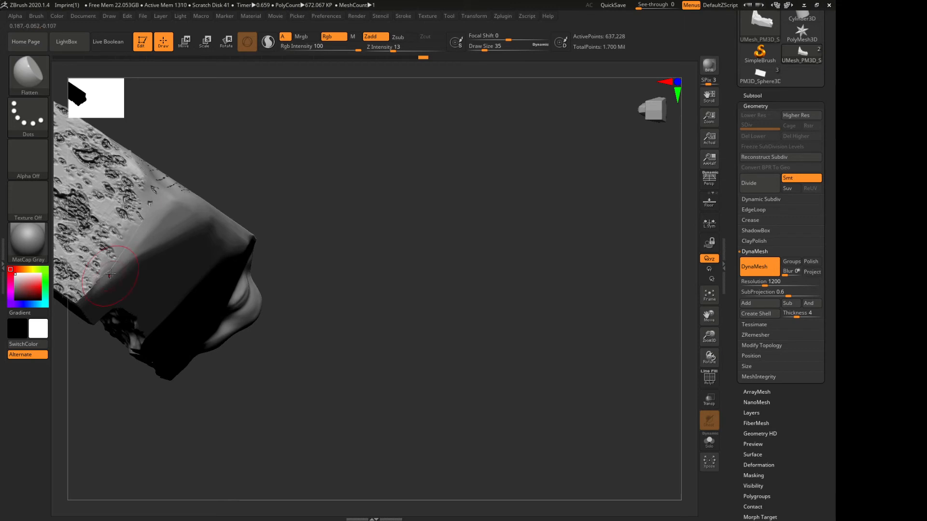
pyautogui.moveTo(333, 250); pyautogui.dragTo(269, 238, button='right')
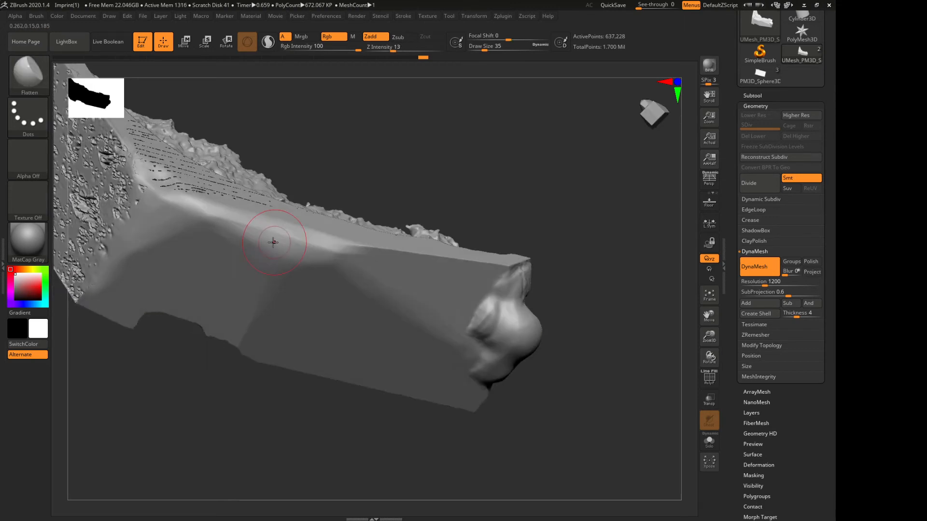
pyautogui.moveTo(89, 337); pyautogui.dragTo(91, 290, button='right')
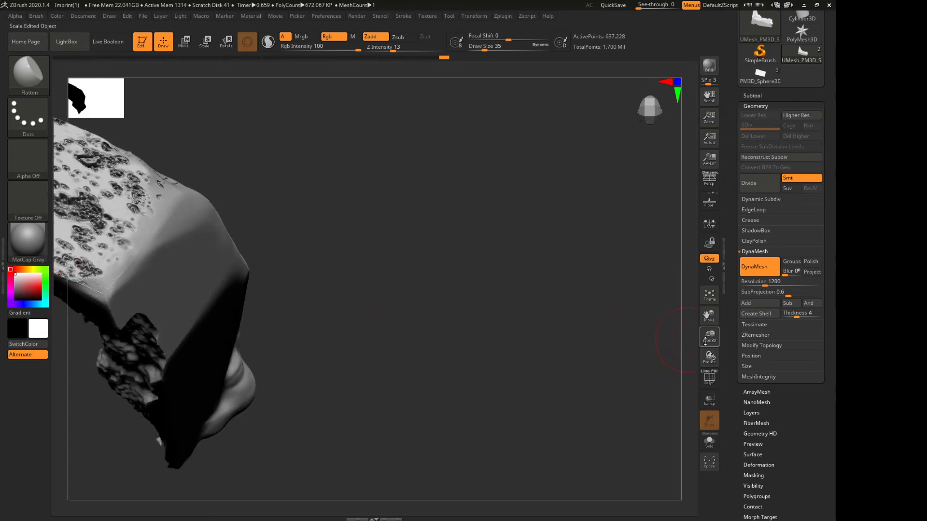
# Check the flattened corner's mesh with the polyframe display, and remesh the fragment with DynaMesh at resolution 1200
pyautogui.moveTo(706, 338); pyautogui.dragTo(805, 349)
pyautogui.moveTo(382, 303)
pyautogui.mouseDown()
pyautogui.moveTo(339, 335)
pyautogui.moveTo(288, 328)
pyautogui.moveTo(359, 314)
pyautogui.moveTo(329, 333)
pyautogui.moveTo(344, 347)
pyautogui.mouseUp()
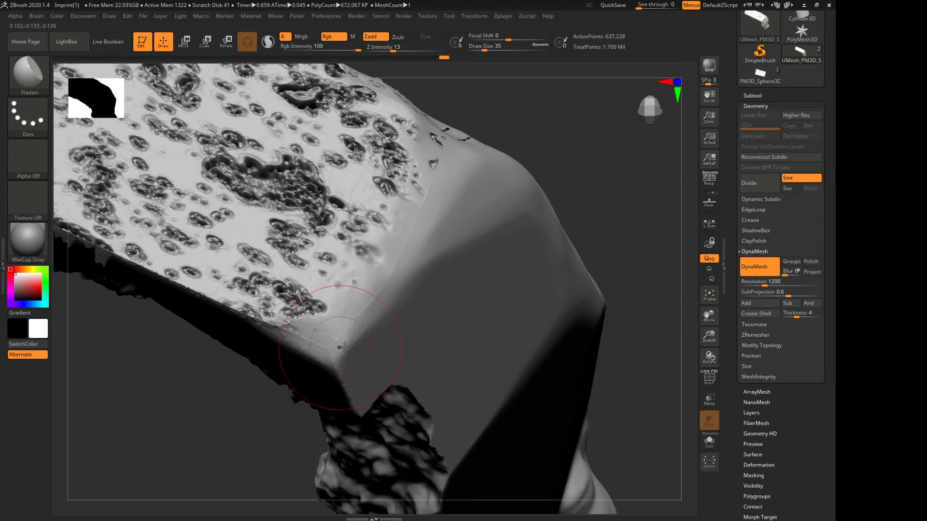
pyautogui.click(711, 382)
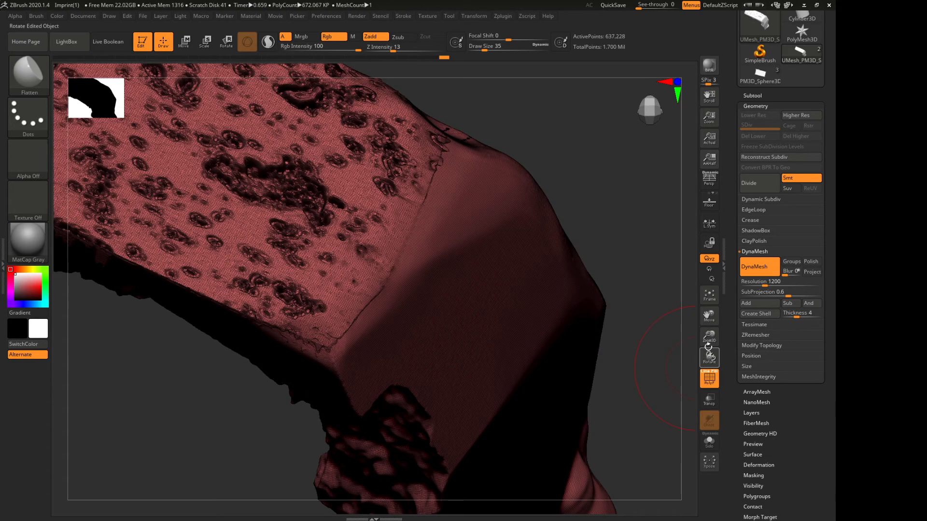
pyautogui.moveTo(705, 344)
pyautogui.mouseDown()
pyautogui.moveTo(700, 387)
pyautogui.moveTo(693, 334)
pyautogui.mouseUp()
pyautogui.click(708, 382)
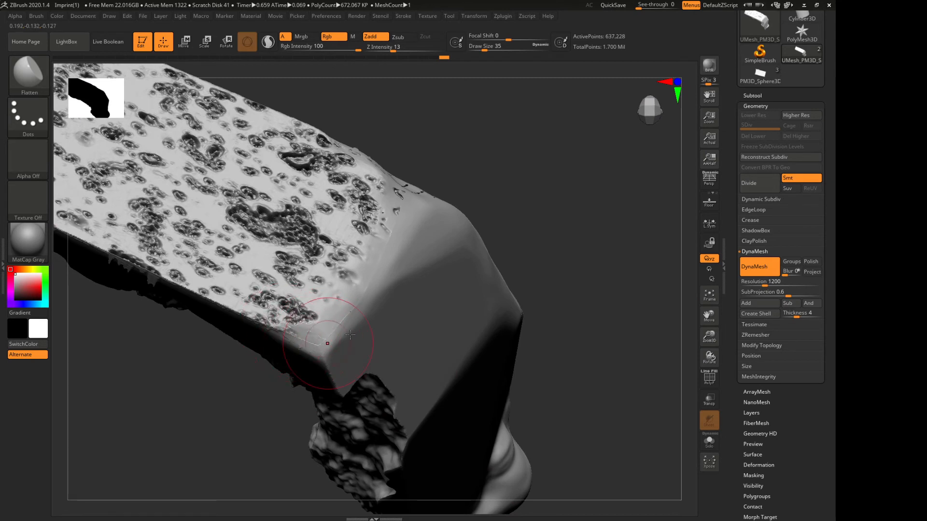
pyautogui.click(768, 272)
pyautogui.click(766, 271)
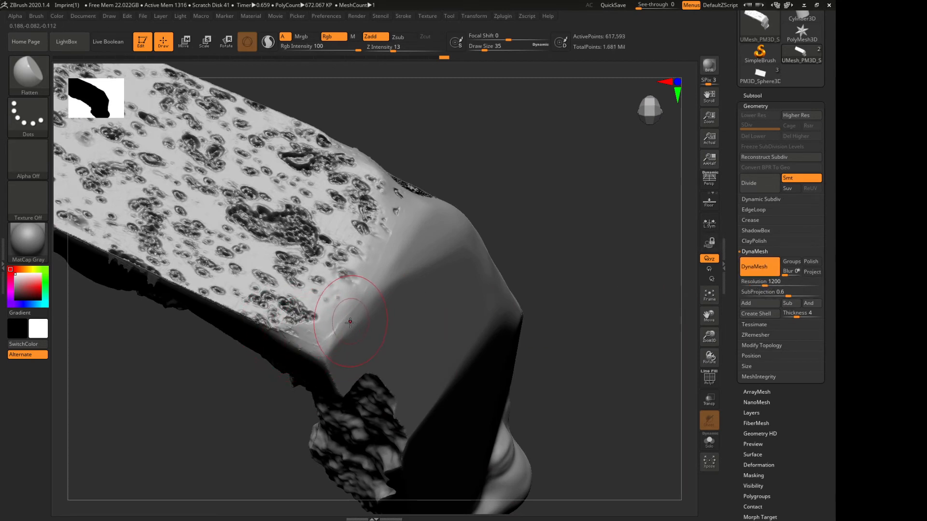
# Blend the remeshed corner between the pitted face and the smooth face with the Flatten brush
pyautogui.moveTo(323, 327)
pyautogui.keyDown('shift'); pyautogui.mouseDown()
pyautogui.moveTo(334, 321)
pyautogui.moveTo(309, 315)
pyautogui.moveTo(332, 356)
pyautogui.moveTo(318, 359)
pyautogui.moveTo(329, 372)
pyautogui.mouseUp(); pyautogui.keyUp('shift')
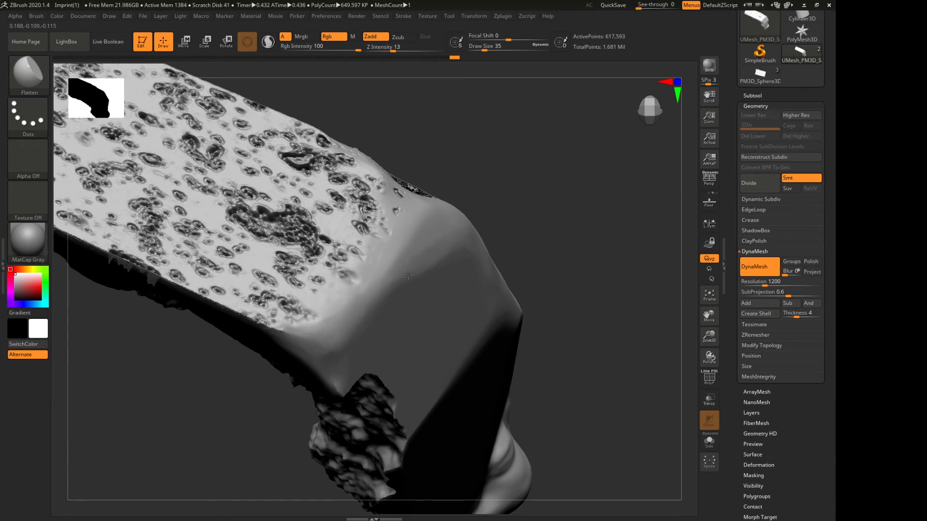
pyautogui.moveTo(408, 275); pyautogui.dragTo(509, 212, button='right')
pyautogui.press('f')
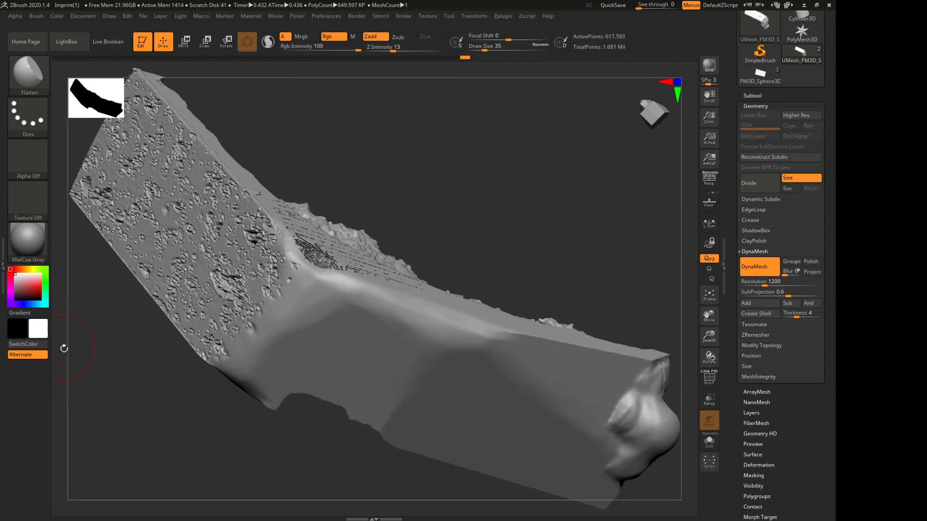
# Set the masking brush to MaskPen with the FreeHand stroke and no alpha
pyautogui.moveTo(495, 295); pyautogui.dragTo(261, 271)
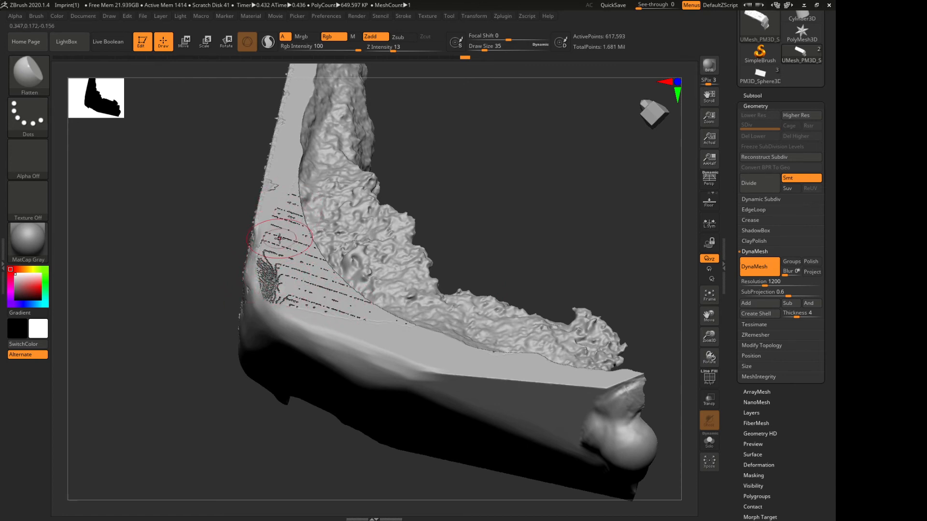
pyautogui.moveTo(149, 209); pyautogui.dragTo(139, 226)
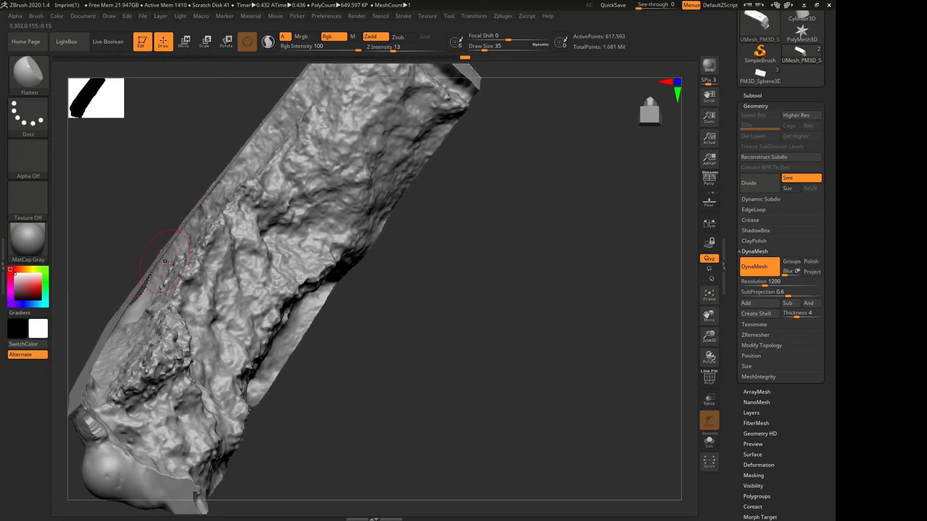
pyautogui.moveTo(145, 227)
pyautogui.mouseDown()
pyautogui.moveTo(140, 213)
pyautogui.moveTo(158, 213)
pyautogui.moveTo(207, 248)
pyautogui.moveTo(150, 244)
pyautogui.moveTo(166, 232)
pyautogui.moveTo(149, 245)
pyautogui.moveTo(83, 232)
pyautogui.moveTo(93, 213)
pyautogui.moveTo(127, 241)
pyautogui.mouseUp()
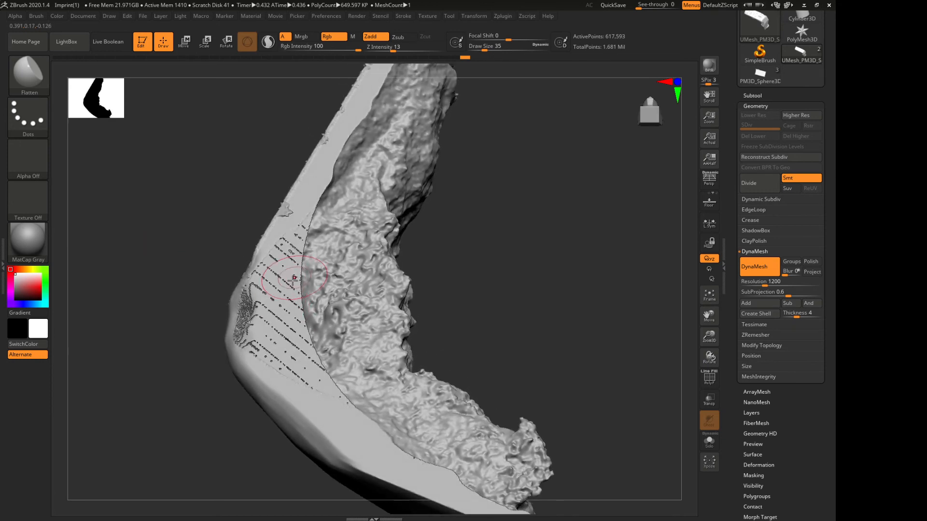
pyautogui.keyDown('ctrl'); pyautogui.click(21, 82); pyautogui.keyUp('ctrl')
pyautogui.keyDown('ctrl'); pyautogui.click(123, 81); pyautogui.keyUp('ctrl')
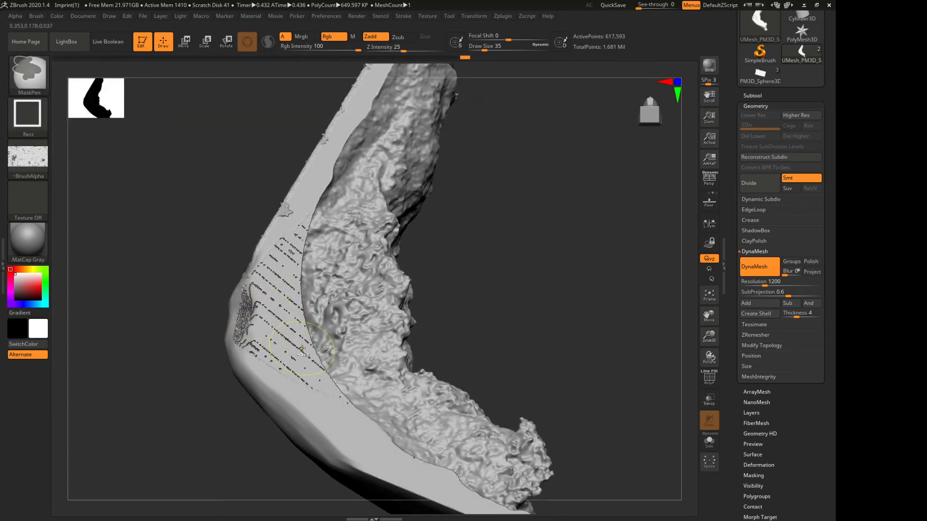
pyautogui.click(19, 115)
pyautogui.click(81, 123)
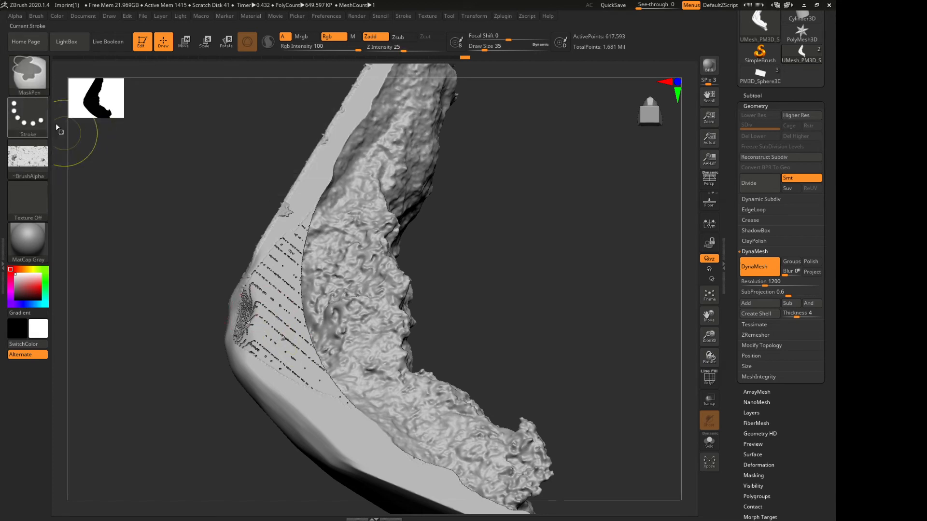
pyautogui.click(28, 116)
pyautogui.click(161, 124)
pyautogui.click(28, 157)
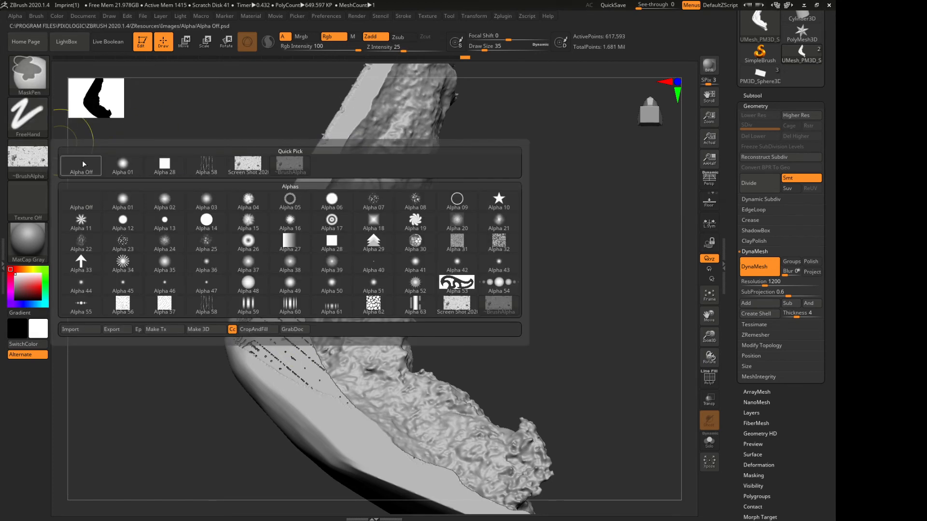
pyautogui.click(77, 161)
# Paint a mask over the striped, broken area of the flat side face, and erase spill on the rough surface
pyautogui.moveTo(283, 329)
pyautogui.keyDown('ctrl'); pyautogui.mouseDown()
pyautogui.moveTo(277, 338)
pyautogui.moveTo(276, 282)
pyautogui.moveTo(300, 243)
pyautogui.moveTo(279, 349)
pyautogui.moveTo(342, 382)
pyautogui.moveTo(300, 323)
pyautogui.moveTo(304, 311)
pyautogui.mouseUp(); pyautogui.keyUp('ctrl')
pyautogui.moveTo(182, 246)
pyautogui.mouseDown()
pyautogui.moveTo(160, 254)
pyautogui.moveTo(168, 248)
pyautogui.mouseUp()
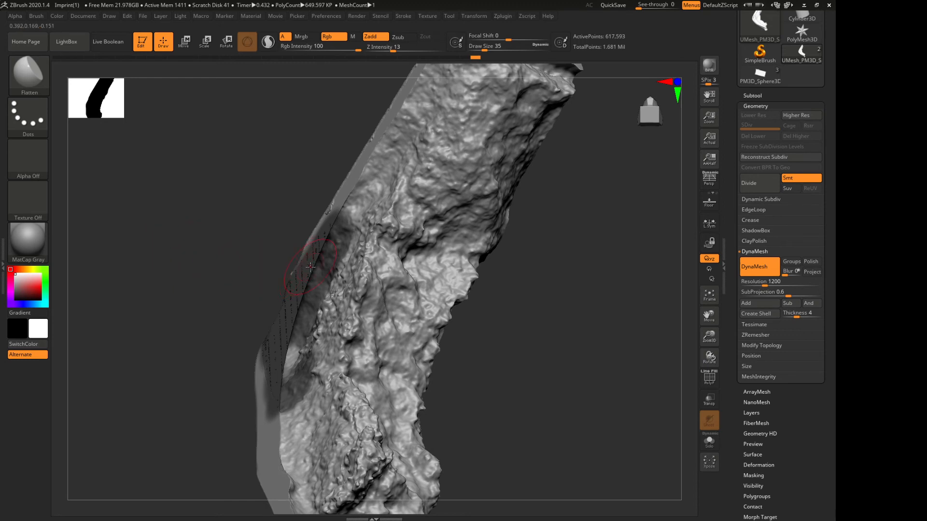
pyautogui.moveTo(338, 275)
pyautogui.keyDown('ctrl'); pyautogui.keyDown('alt'); pyautogui.mouseDown()
pyautogui.moveTo(323, 278)
pyautogui.moveTo(311, 319)
pyautogui.mouseUp(); pyautogui.keyUp('alt'); pyautogui.keyUp('ctrl')
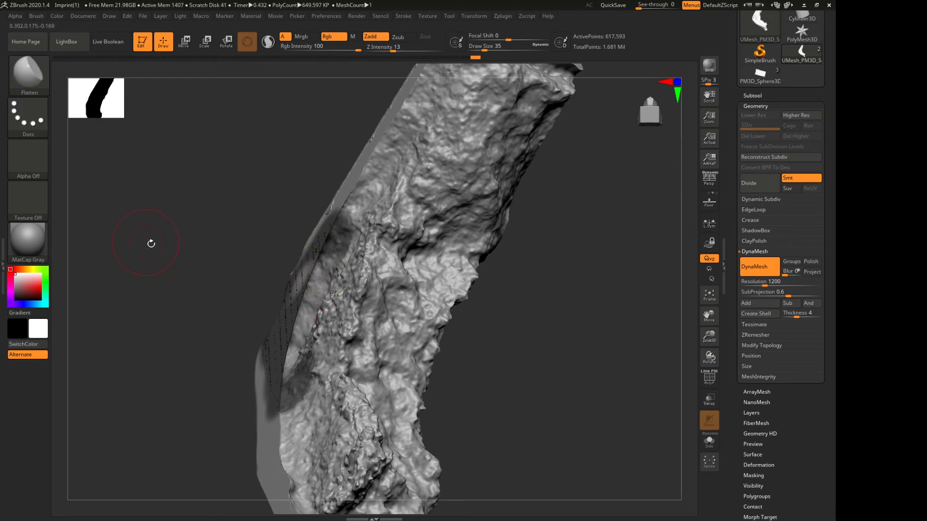
pyautogui.moveTo(151, 243); pyautogui.dragTo(182, 246)
pyautogui.keyDown('ctrl'); pyautogui.moveTo(279, 291); pyautogui.dragTo(311, 281); pyautogui.keyUp('ctrl')
pyautogui.moveTo(232, 263); pyautogui.dragTo(199, 259)
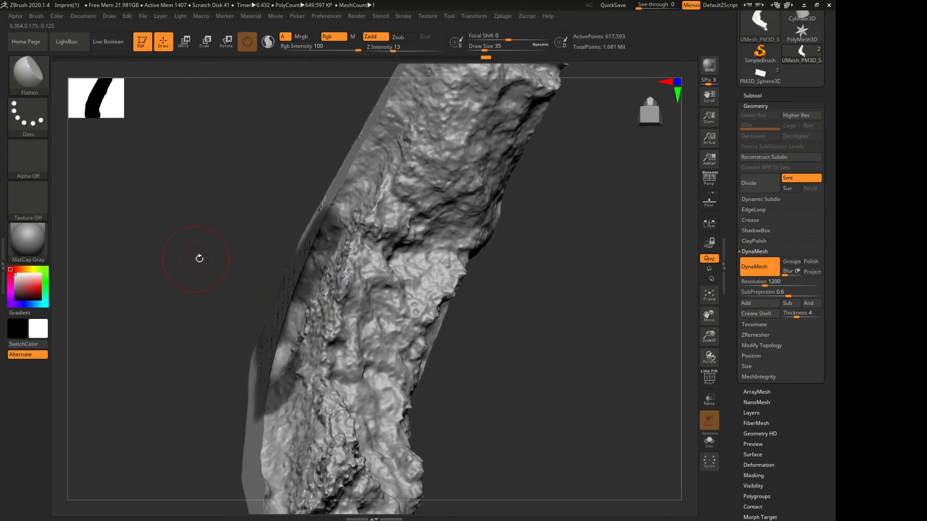
# Switch the masking brush to MaskLasso and unmask the rough surface bordering the striped area
pyautogui.keyDown('ctrl'); pyautogui.click(37, 81); pyautogui.keyUp('ctrl')
pyautogui.click(208, 120)
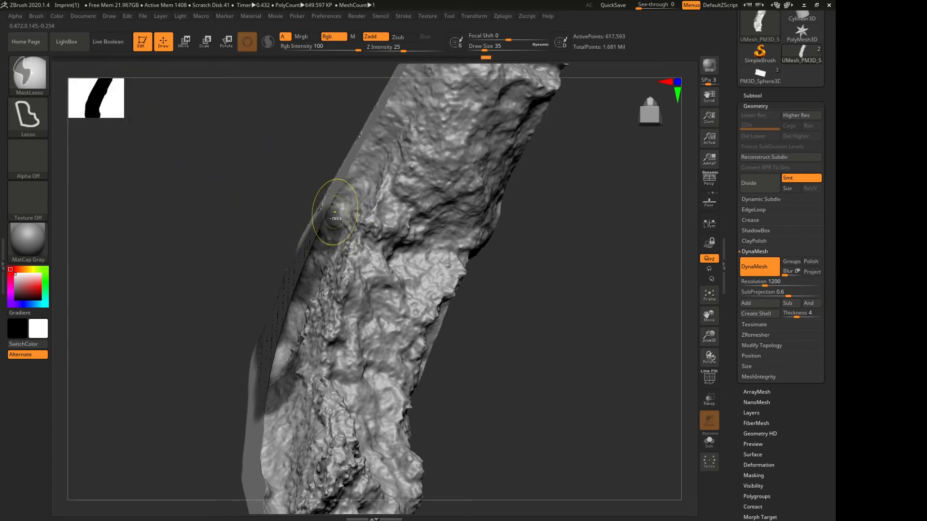
pyautogui.moveTo(333, 212)
pyautogui.keyDown('ctrl'); pyautogui.mouseDown()
pyautogui.moveTo(355, 244)
pyautogui.moveTo(321, 362)
pyautogui.moveTo(279, 414)
pyautogui.mouseUp(); pyautogui.keyUp('ctrl')
pyautogui.moveTo(238, 212)
pyautogui.mouseDown()
pyautogui.moveTo(223, 209)
pyautogui.moveTo(261, 206)
pyautogui.moveTo(255, 200)
pyautogui.mouseUp()
pyautogui.hotkey('ctrl', 'z')
pyautogui.hotkey('ctrl', 'shift', 'z')
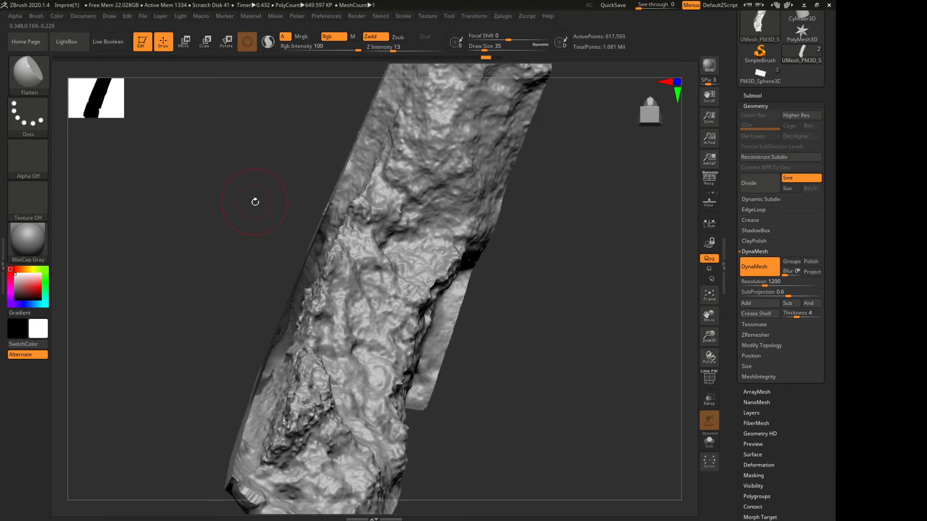
# Trim the remaining mask spill around the striped area with MaskLasso, including on the pitted face and smooth edge
pyautogui.moveTo(332, 207)
pyautogui.keyDown('ctrl'); pyautogui.keyDown('alt'); pyautogui.mouseDown()
pyautogui.moveTo(311, 288)
pyautogui.moveTo(299, 272)
pyautogui.moveTo(316, 308)
pyautogui.moveTo(285, 276)
pyautogui.mouseUp(); pyautogui.keyUp('alt'); pyautogui.keyUp('ctrl')
pyautogui.moveTo(283, 353)
pyautogui.keyDown('ctrl'); pyautogui.keyDown('alt'); pyautogui.mouseDown()
pyautogui.moveTo(254, 401)
pyautogui.moveTo(260, 406)
pyautogui.mouseUp(); pyautogui.keyUp('alt'); pyautogui.keyUp('ctrl')
pyautogui.moveTo(203, 333)
pyautogui.mouseDown()
pyautogui.moveTo(187, 296)
pyautogui.moveTo(221, 321)
pyautogui.moveTo(245, 318)
pyautogui.mouseUp()
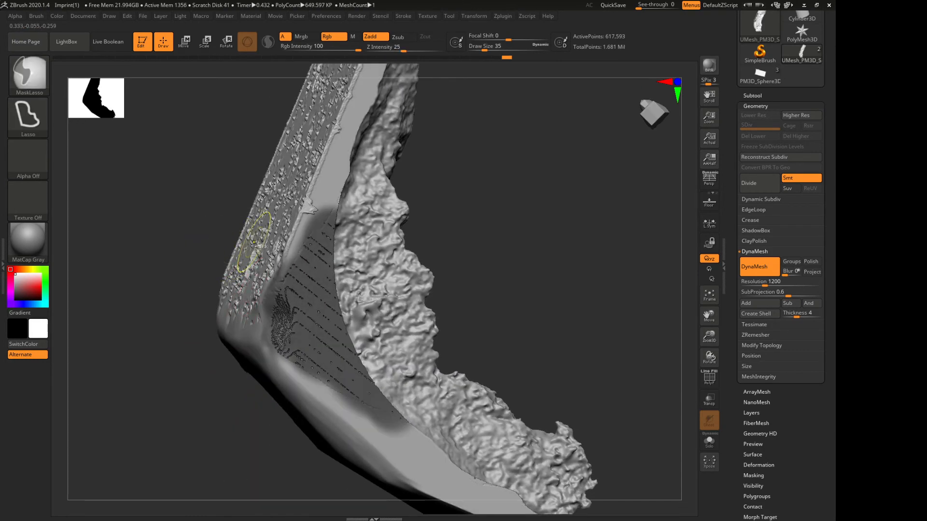
pyautogui.moveTo(251, 253)
pyautogui.keyDown('ctrl'); pyautogui.keyDown('alt'); pyautogui.mouseDown()
pyautogui.moveTo(283, 266)
pyautogui.moveTo(269, 311)
pyautogui.moveTo(279, 362)
pyautogui.moveTo(239, 253)
pyautogui.mouseUp(); pyautogui.keyUp('alt'); pyautogui.keyUp('ctrl')
pyautogui.moveTo(346, 398)
pyautogui.keyDown('ctrl'); pyautogui.keyDown('alt'); pyautogui.mouseDown()
pyautogui.moveTo(386, 415)
pyautogui.moveTo(326, 406)
pyautogui.mouseUp(); pyautogui.keyUp('alt'); pyautogui.keyUp('ctrl')
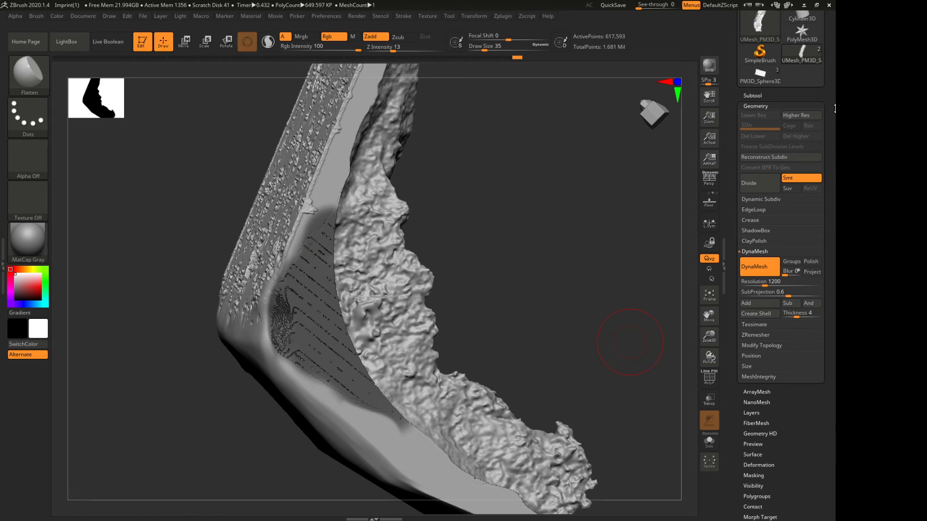
# Split the masked striped area off the fragment into its own subtool with Split Masked Points
pyautogui.moveTo(786, 94); pyautogui.dragTo(786, 93)
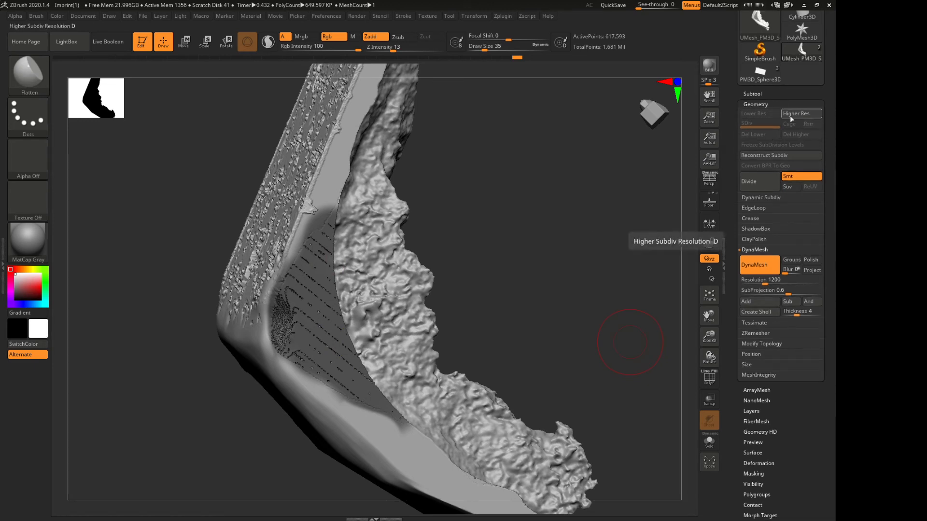
pyautogui.click(772, 93)
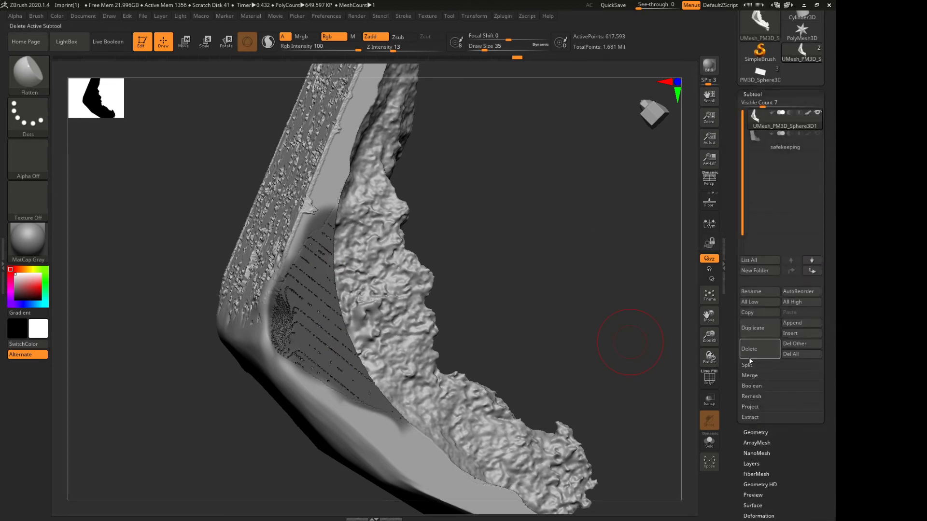
pyautogui.click(746, 366)
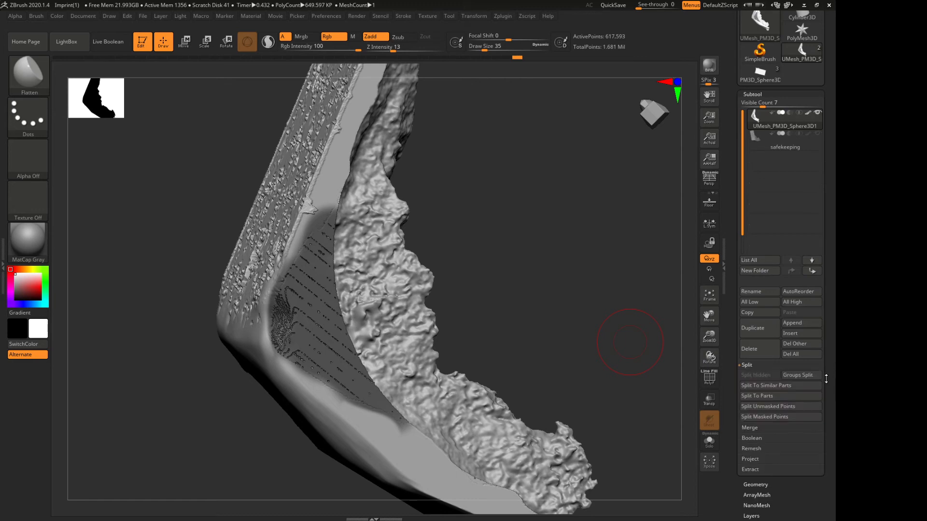
pyautogui.scroll(-1, 782, 385)
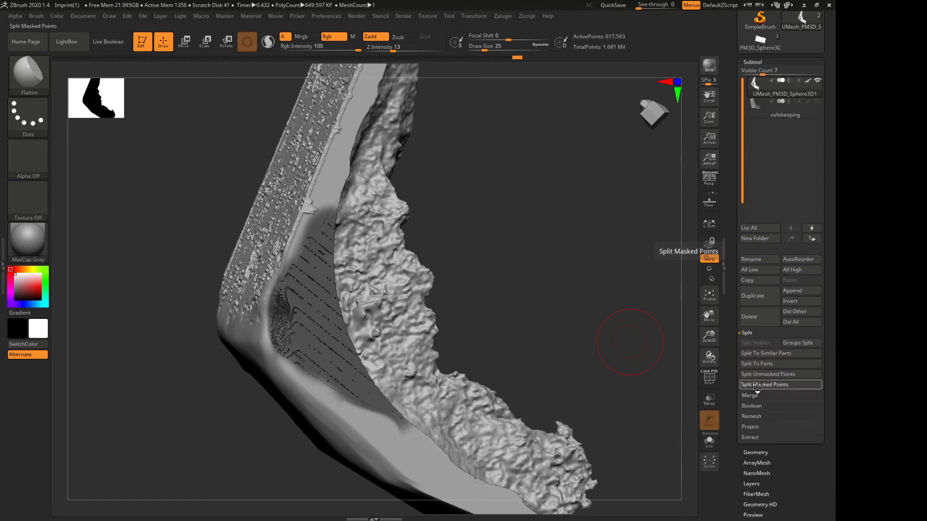
pyautogui.click(758, 385)
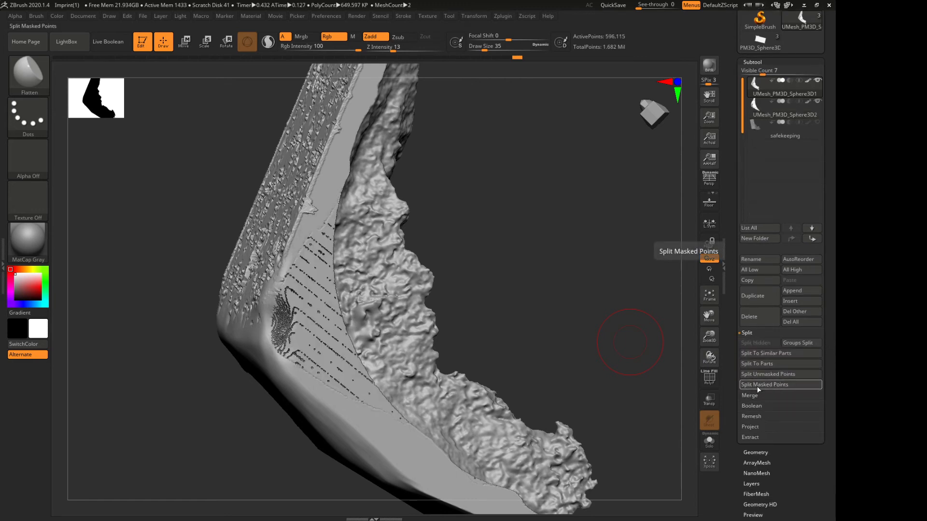
# Hide the split-off striped piece, leaving the main fragment with its open side visible
pyautogui.click(819, 101)
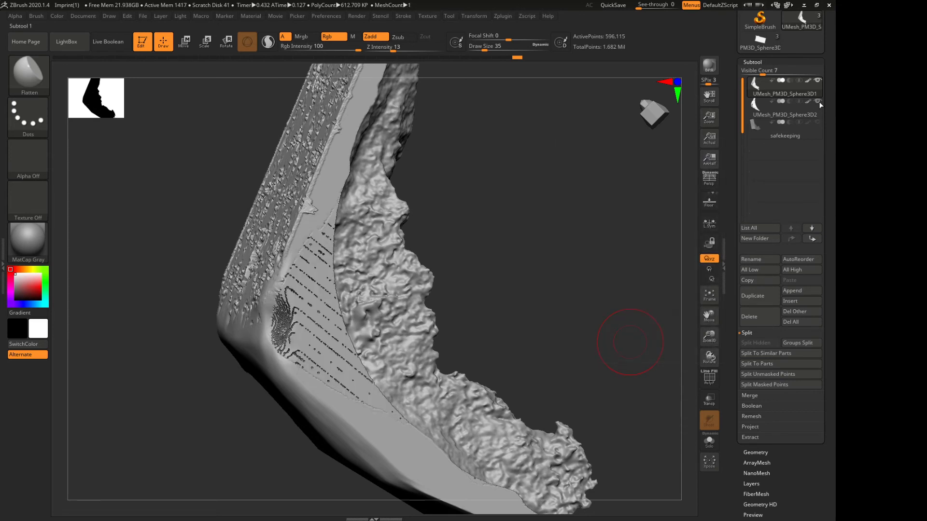
pyautogui.moveTo(575, 160); pyautogui.dragTo(507, 197)
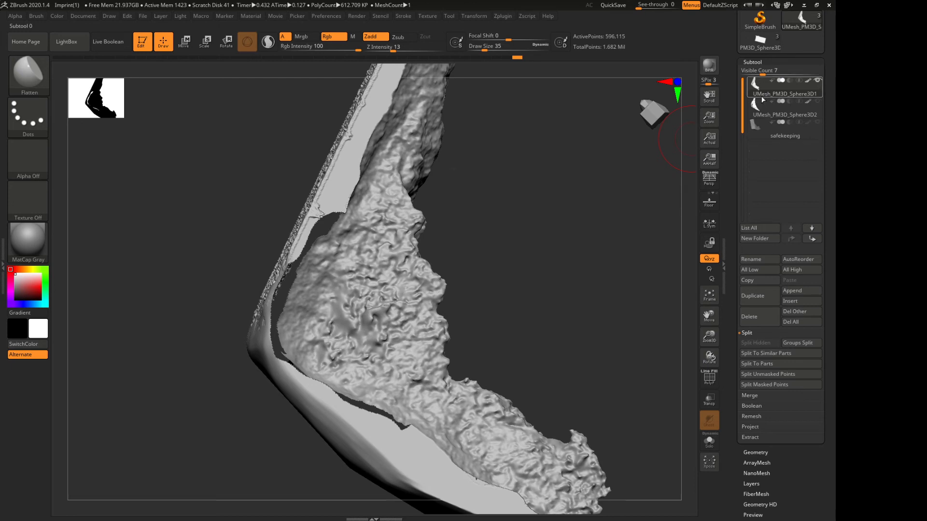
pyautogui.moveTo(480, 221); pyautogui.dragTo(434, 219)
pyautogui.moveTo(560, 226); pyautogui.dragTo(662, 256)
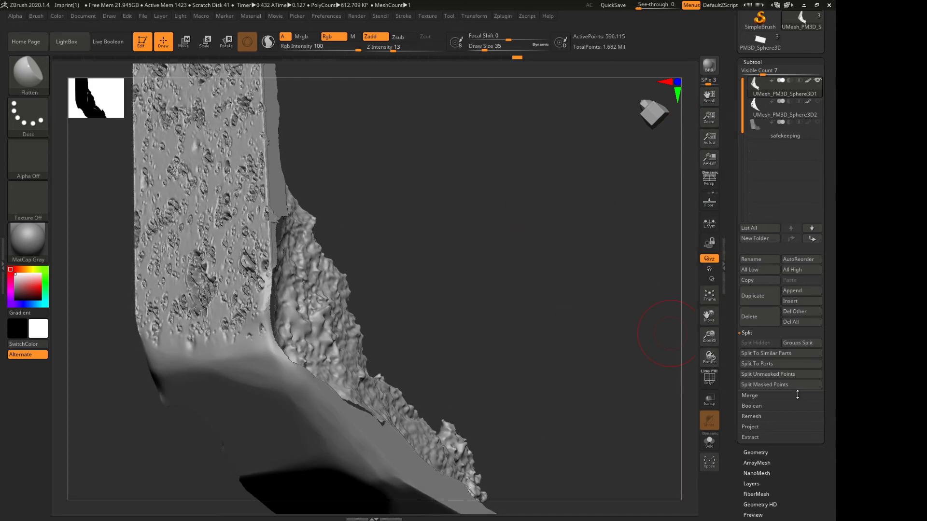
# Remesh the main fragment with DynaMesh at resolution 1200 to close the opening left by the striped piece
pyautogui.moveTo(797, 395); pyautogui.dragTo(740, 254)
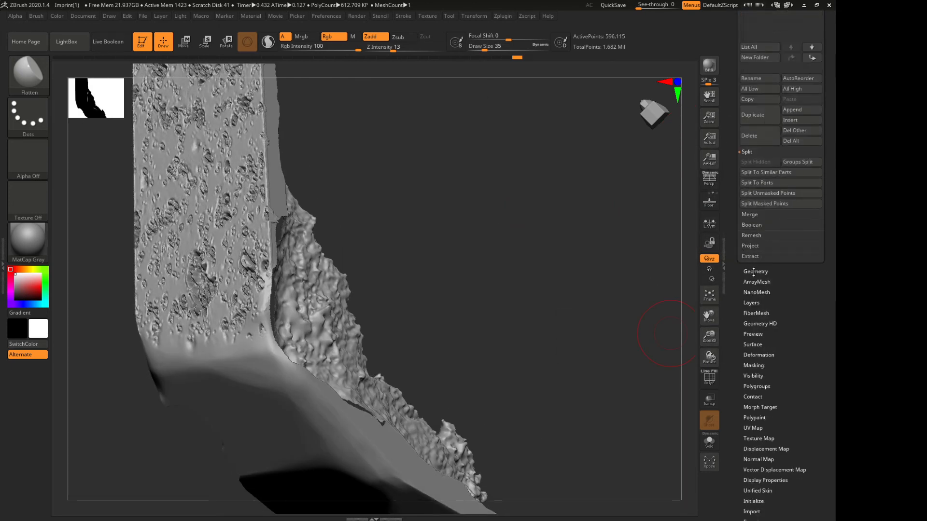
pyautogui.click(755, 272)
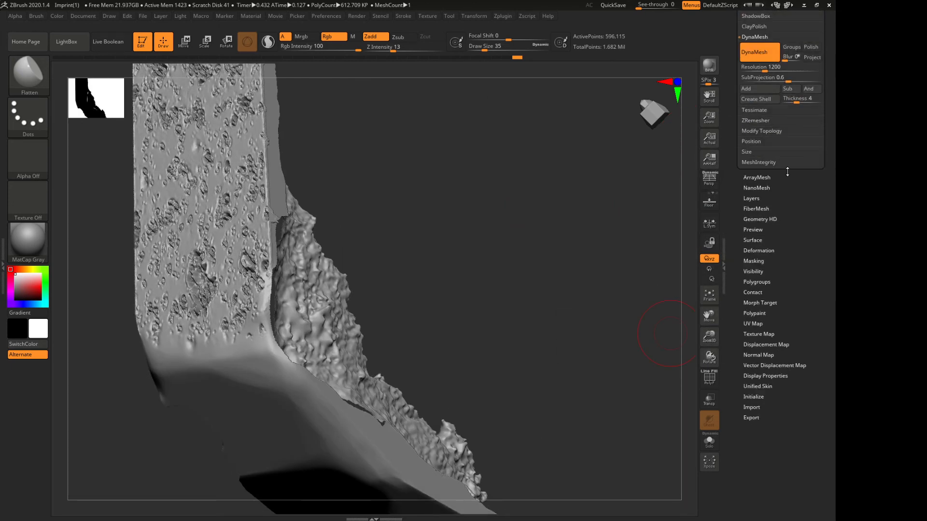
pyautogui.click(764, 56)
# Flatten and smooth the rim along the bend, where the smooth edge meets the rough surface of the closed opening
pyautogui.moveTo(422, 224); pyautogui.dragTo(305, 222)
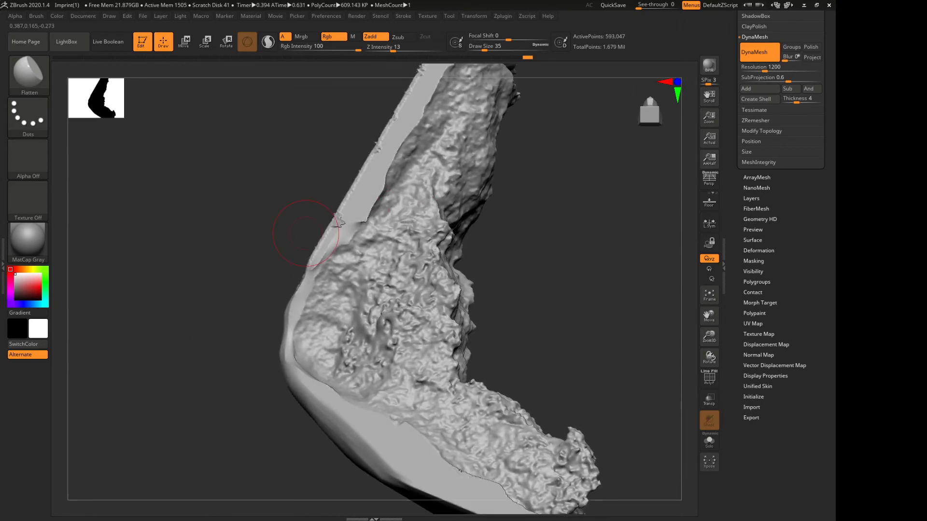
pyautogui.moveTo(193, 307); pyautogui.dragTo(261, 336)
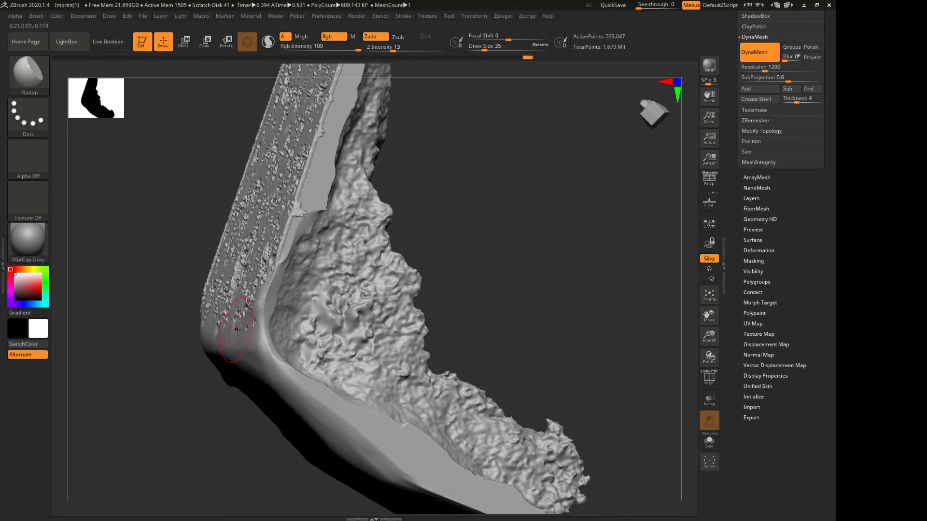
pyautogui.moveTo(172, 345); pyautogui.dragTo(138, 342)
pyautogui.keyDown('shift'); pyautogui.moveTo(283, 372); pyautogui.dragTo(280, 368); pyautogui.keyUp('shift')
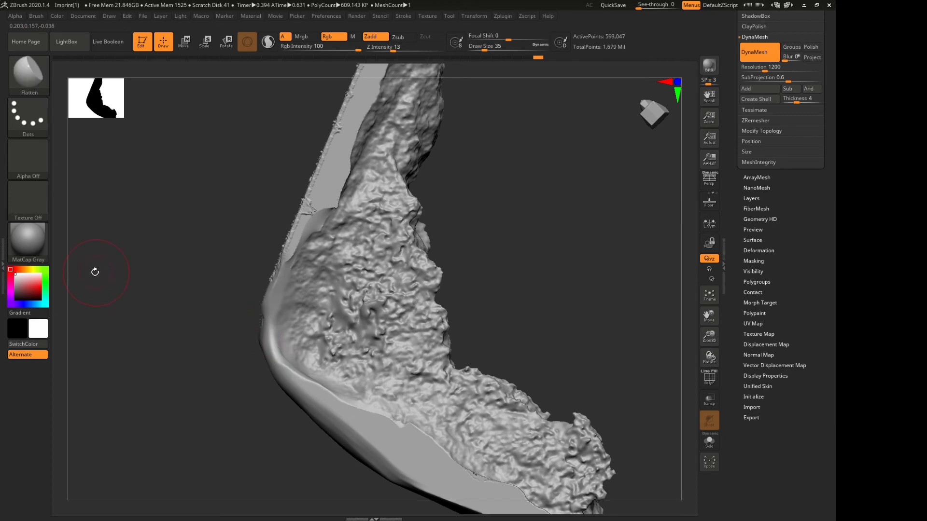
pyautogui.moveTo(95, 272)
pyautogui.mouseDown()
pyautogui.moveTo(167, 240)
pyautogui.moveTo(236, 299)
pyautogui.mouseUp()
pyautogui.moveTo(309, 358)
pyautogui.keyDown('shift'); pyautogui.mouseDown()
pyautogui.moveTo(326, 391)
pyautogui.moveTo(272, 359)
pyautogui.mouseUp(); pyautogui.keyUp('shift')
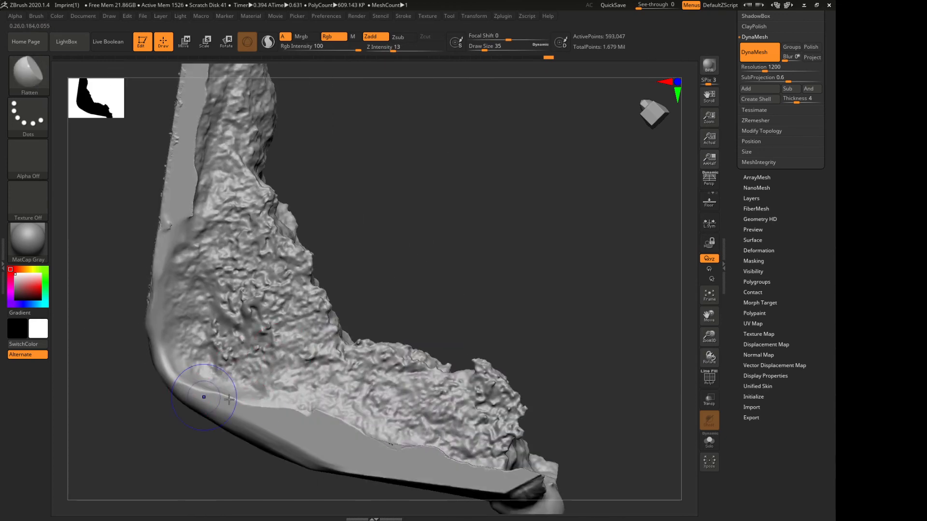
pyautogui.moveTo(215, 392)
pyautogui.keyDown('shift'); pyautogui.mouseDown()
pyautogui.moveTo(248, 411)
pyautogui.moveTo(315, 420)
pyautogui.mouseUp(); pyautogui.keyUp('shift')
pyautogui.moveTo(189, 430); pyautogui.dragTo(117, 365)
pyautogui.moveTo(93, 438); pyautogui.dragTo(249, 360)
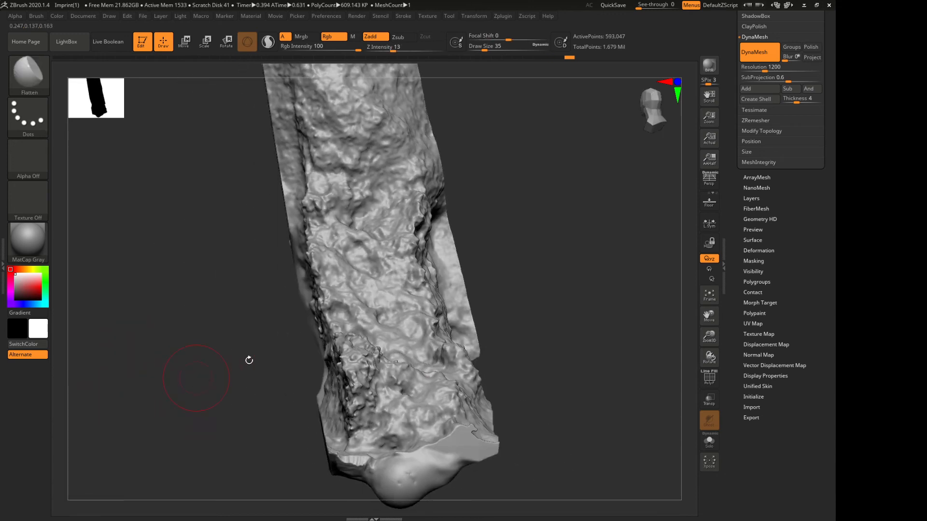
# Smooth the narrow flat side strip near the upper end of the fragment
pyautogui.moveTo(709, 335); pyautogui.dragTo(709, 347)
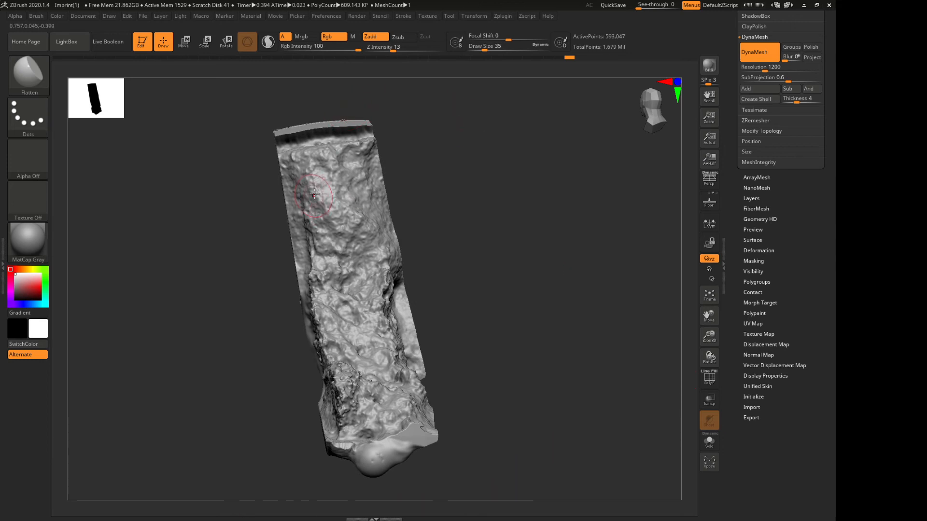
pyautogui.moveTo(177, 209); pyautogui.dragTo(213, 119)
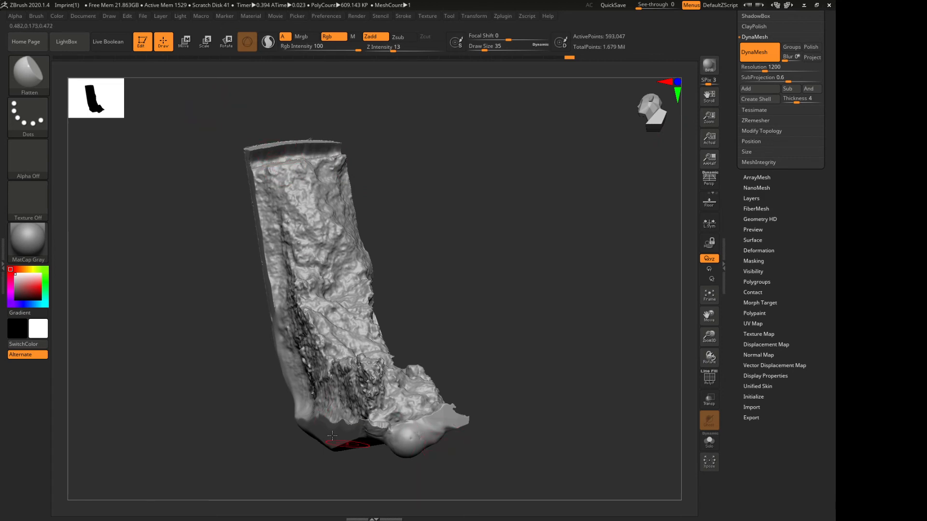
pyautogui.moveTo(117, 252); pyautogui.dragTo(196, 321)
pyautogui.press('shift')
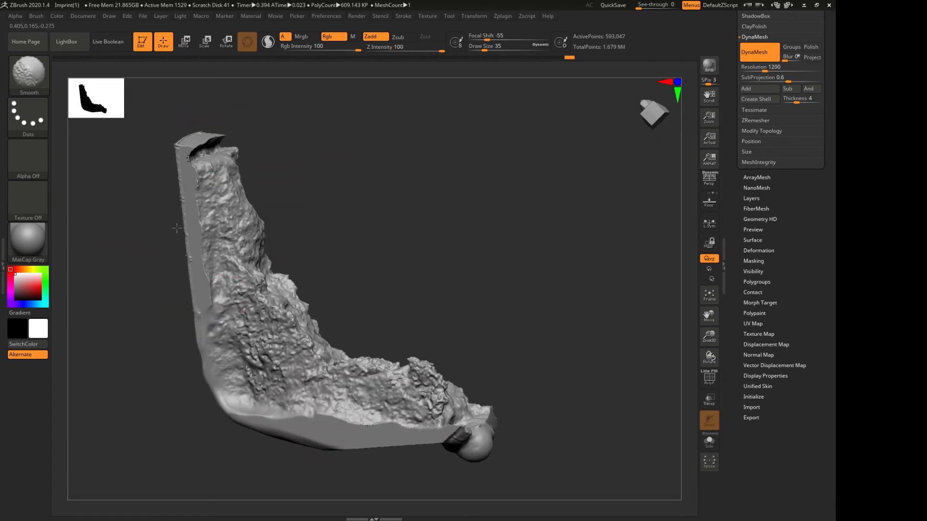
pyautogui.keyDown('shift'); pyautogui.moveTo(194, 224); pyautogui.dragTo(178, 181); pyautogui.keyUp('shift')
pyautogui.moveTo(140, 197); pyautogui.dragTo(85, 186)
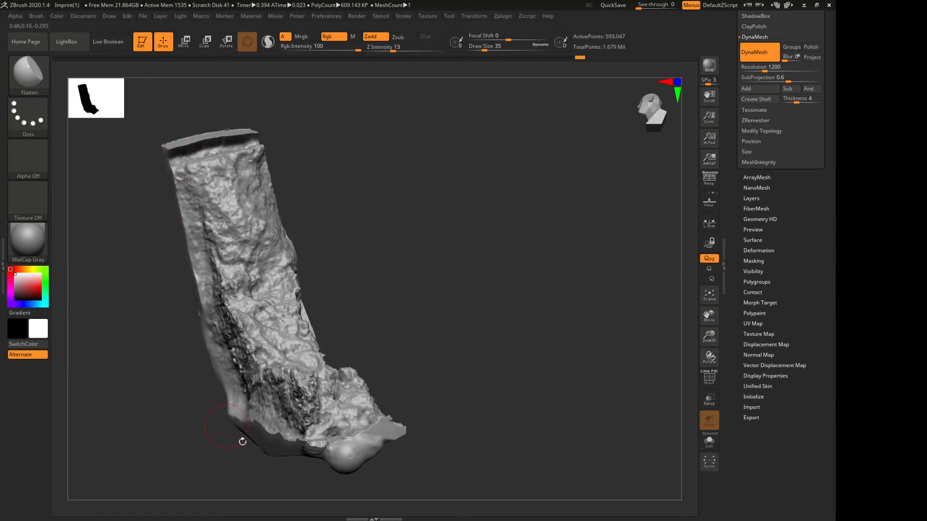
# Examine the remeshed fragment from all sides, including the pitted face, smooth underside and rough broken surface
pyautogui.moveTo(459, 285); pyautogui.dragTo(327, 302)
pyautogui.press('shift')
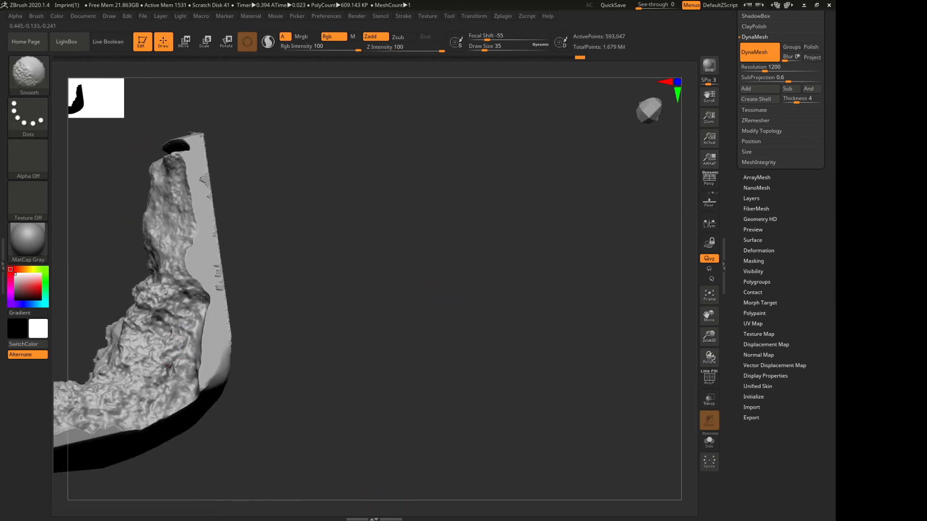
pyautogui.moveTo(220, 202)
pyautogui.mouseDown()
pyautogui.moveTo(306, 344)
pyautogui.moveTo(370, 342)
pyautogui.mouseUp()
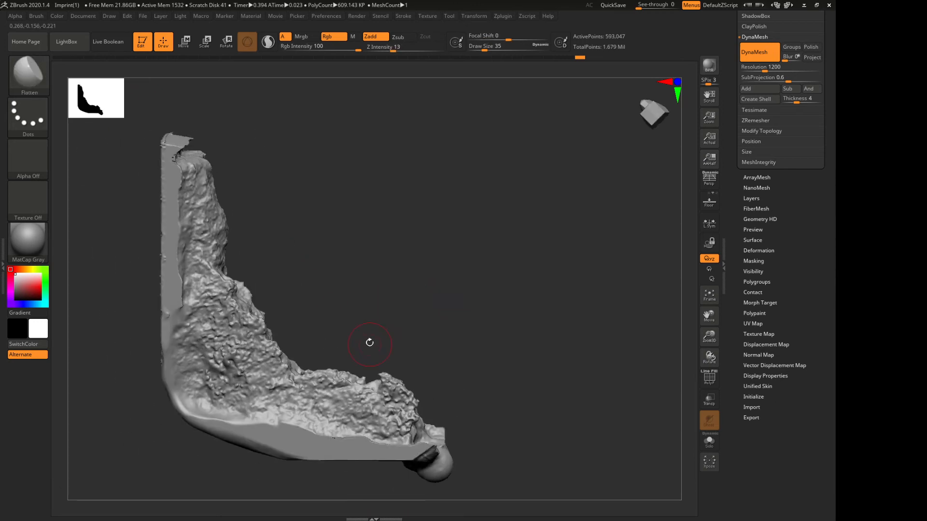
pyautogui.moveTo(96, 345); pyautogui.dragTo(158, 348)
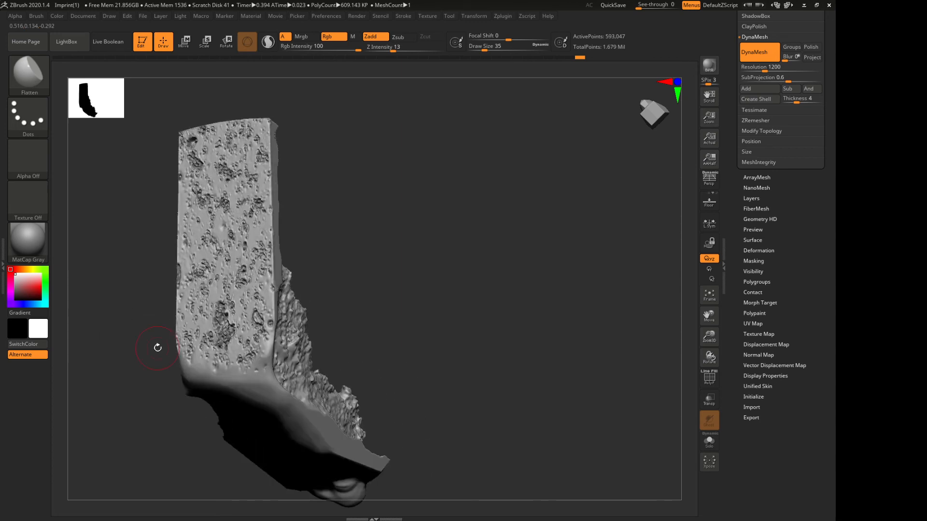
pyautogui.moveTo(397, 249); pyautogui.dragTo(386, 265)
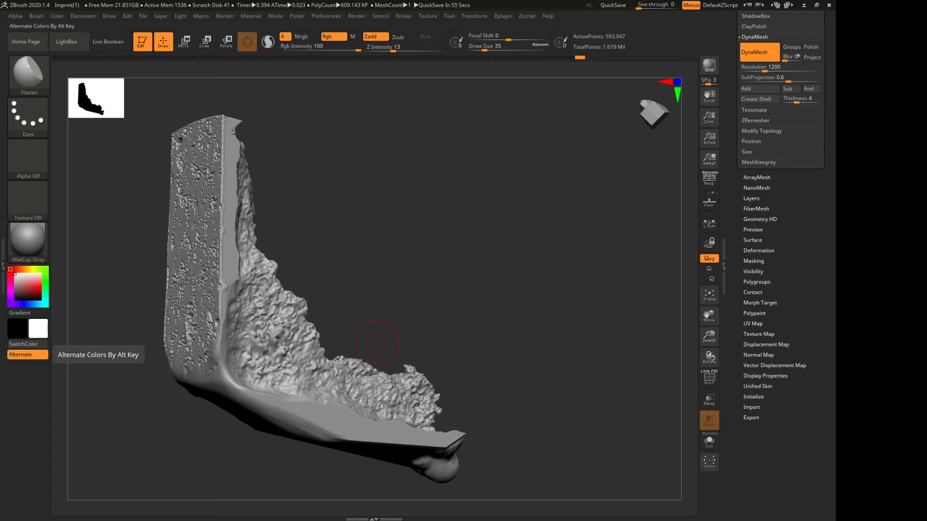
pyautogui.moveTo(438, 217)
pyautogui.mouseDown()
pyautogui.moveTo(421, 232)
pyautogui.moveTo(368, 235)
pyautogui.moveTo(345, 201)
pyautogui.moveTo(347, 117)
pyautogui.moveTo(378, 232)
pyautogui.moveTo(391, 185)
pyautogui.mouseUp()
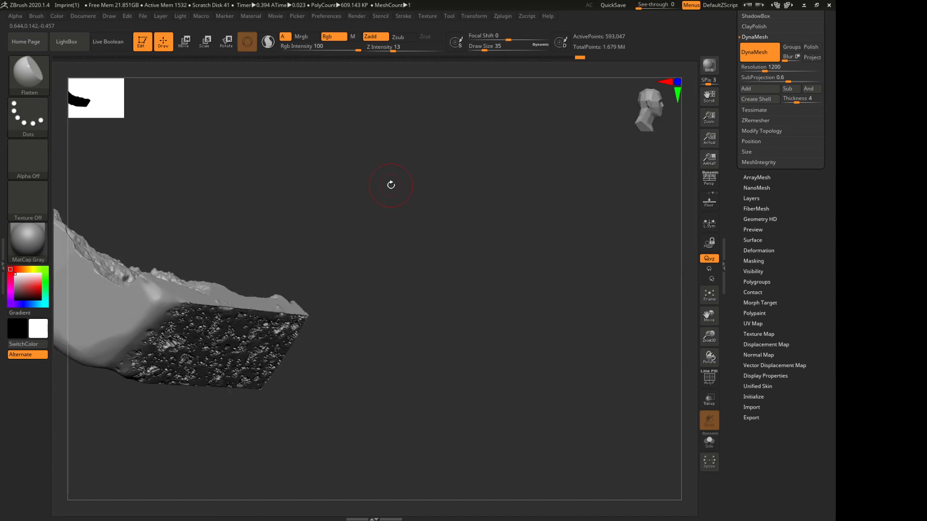
pyautogui.press('f')
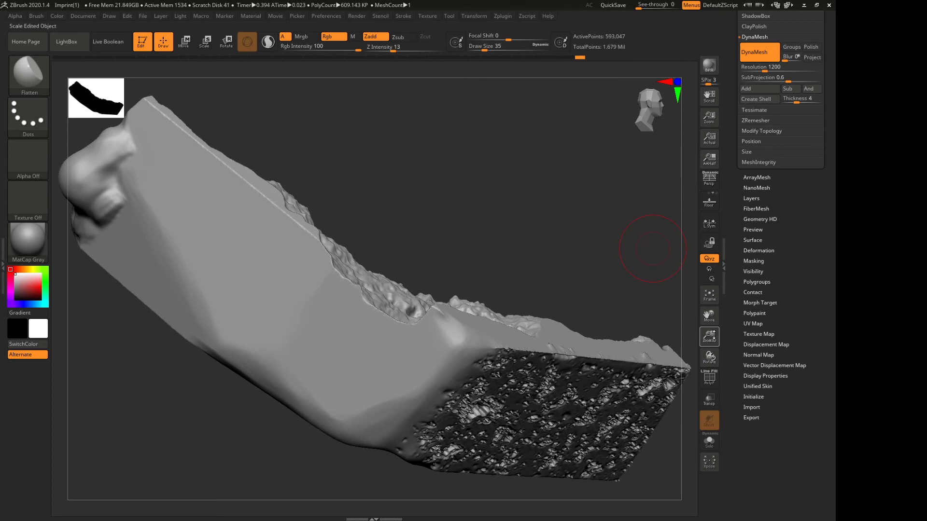
pyautogui.moveTo(709, 337); pyautogui.dragTo(690, 298)
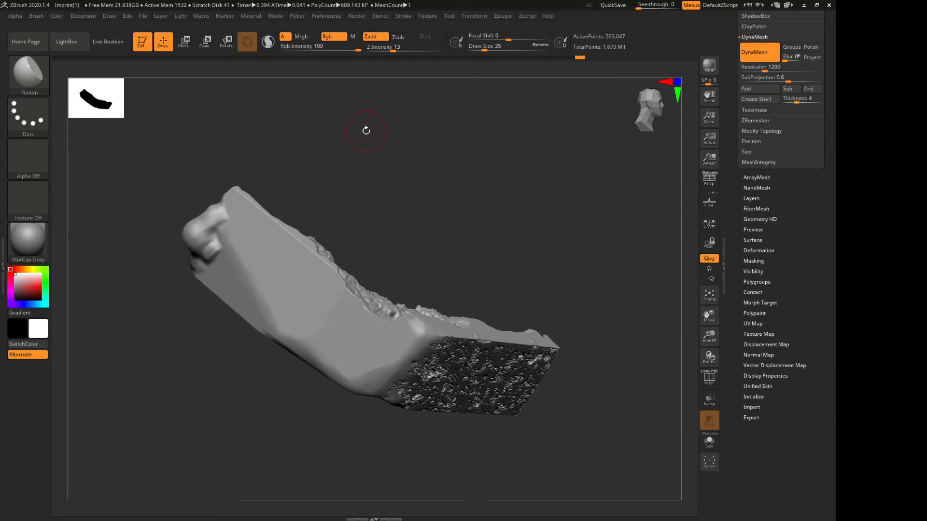
# Choose TrimCurve as the trimming brush and draw a straight trim line through the empty space above the fragment
pyautogui.keyDown('ctrl'); pyautogui.click(28, 75); pyautogui.keyUp('ctrl')
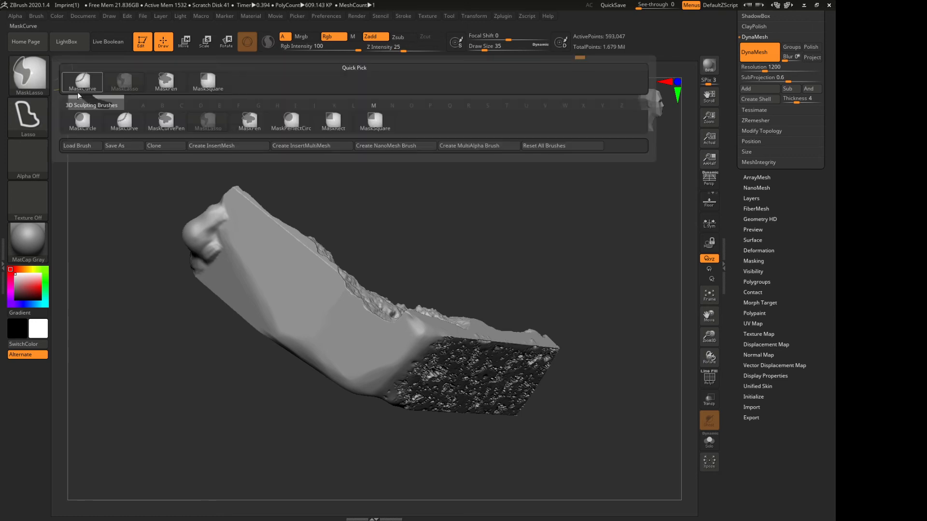
pyautogui.keyDown('ctrl'); pyautogui.keyDown('shift'); pyautogui.click(31, 81); pyautogui.keyUp('shift'); pyautogui.keyUp('ctrl')
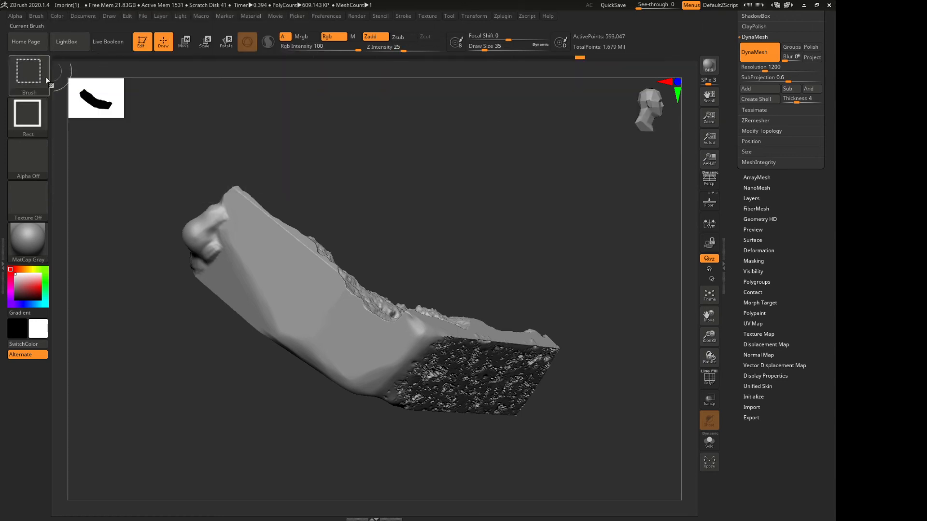
pyautogui.keyDown('ctrl'); pyautogui.keyDown('shift'); pyautogui.click(46, 83); pyautogui.keyUp('shift'); pyautogui.keyUp('ctrl')
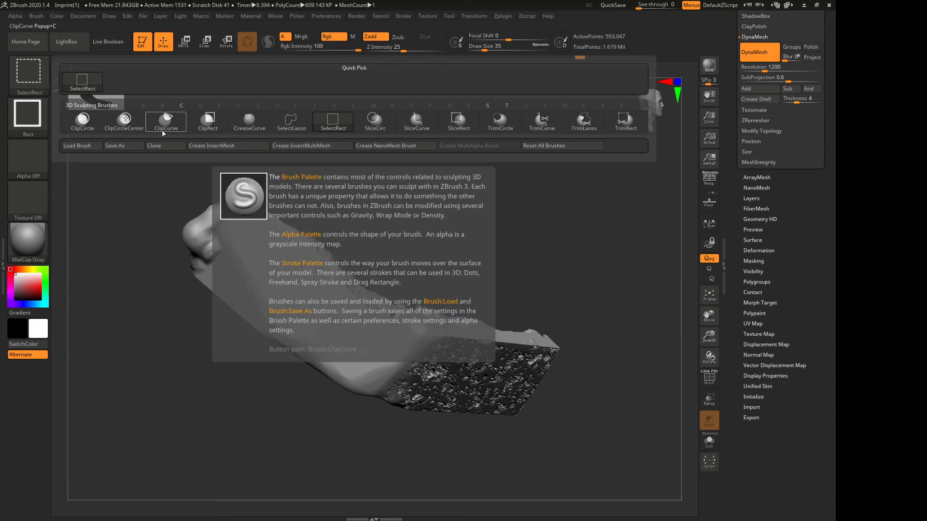
pyautogui.click(541, 124)
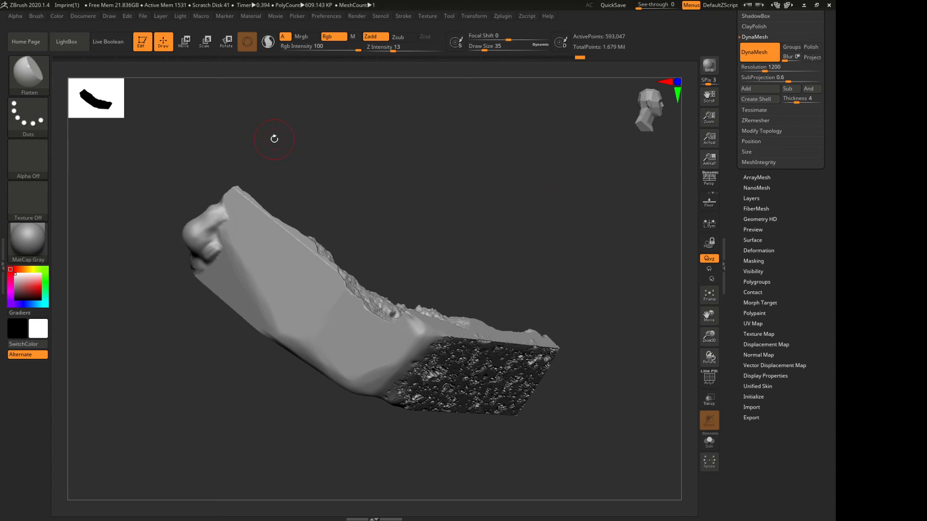
pyautogui.hotkey('ctrl', 'shift')
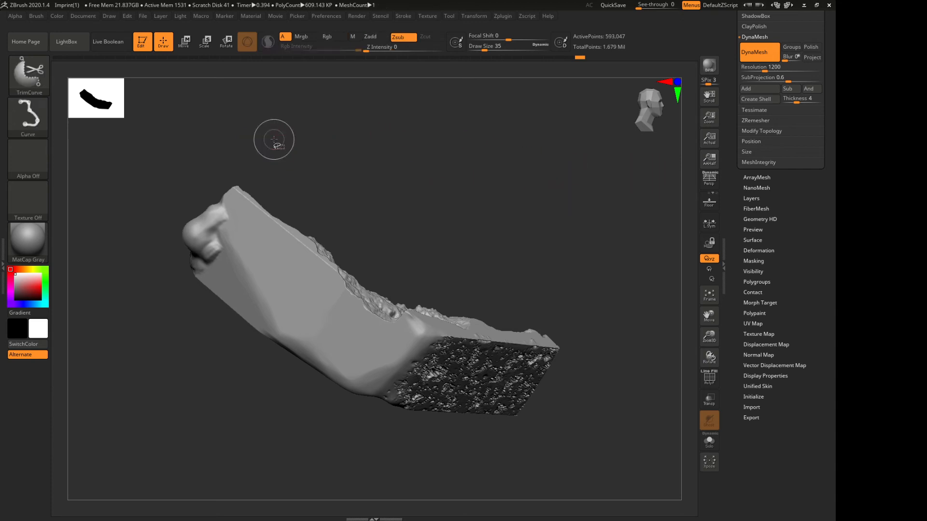
pyautogui.moveTo(232, 138)
pyautogui.keyDown('ctrl'); pyautogui.keyDown('shift'); pyautogui.mouseDown()
pyautogui.moveTo(428, 159)
pyautogui.moveTo(675, 218)
pyautogui.moveTo(606, 214)
pyautogui.mouseUp(); pyautogui.keyUp('shift'); pyautogui.keyUp('ctrl')
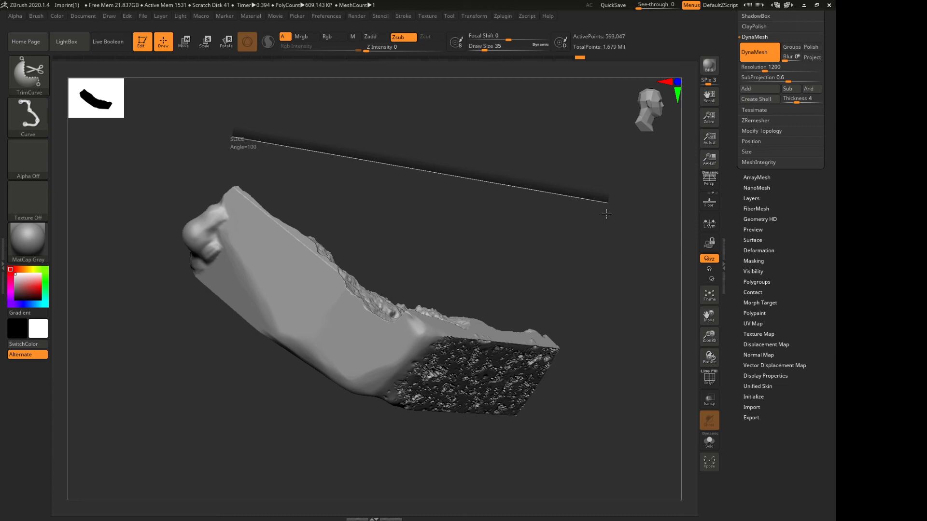
pyautogui.keyDown('ctrl'); pyautogui.keyDown('shift'); pyautogui.moveTo(607, 214); pyautogui.dragTo(607, 215); pyautogui.keyUp('shift'); pyautogui.keyUp('ctrl')
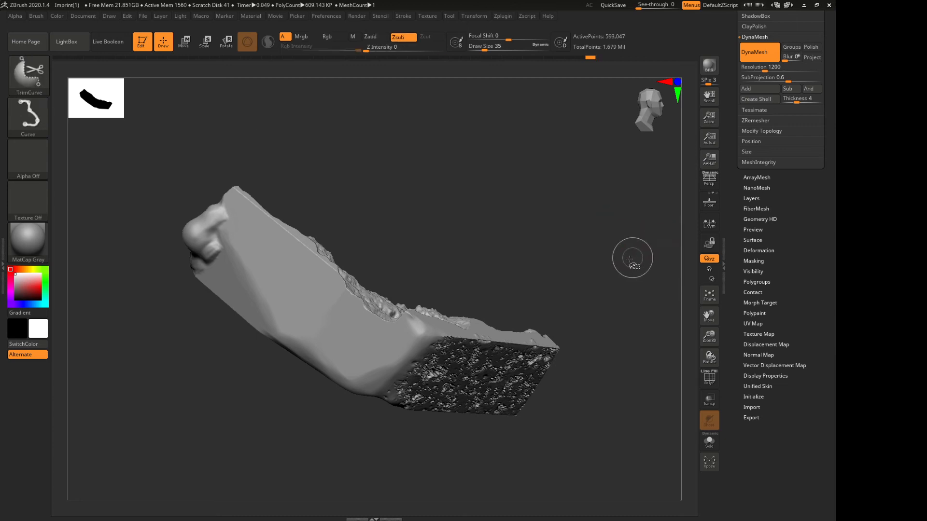
# Draw further TrimCurve lines past the fragment, one in the reverse direction and one from a new viewing angle
pyautogui.keyDown('ctrl'); pyautogui.keyDown('shift'); pyautogui.moveTo(622, 261); pyautogui.dragTo(220, 140); pyautogui.keyUp('shift'); pyautogui.keyUp('ctrl')
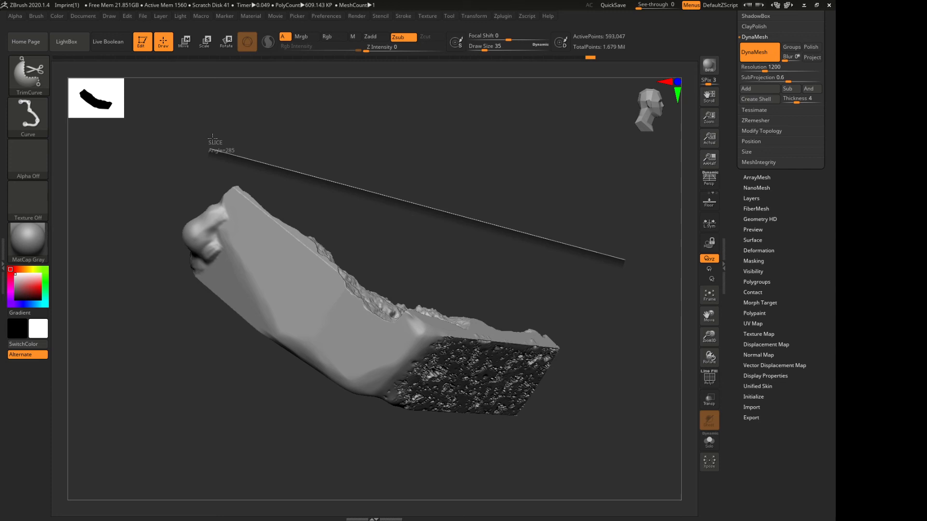
pyautogui.keyDown('ctrl'); pyautogui.keyDown('shift'); pyautogui.moveTo(212, 137); pyautogui.dragTo(293, 433); pyautogui.keyUp('shift'); pyautogui.keyUp('ctrl')
pyautogui.moveTo(311, 124); pyautogui.dragTo(290, 348)
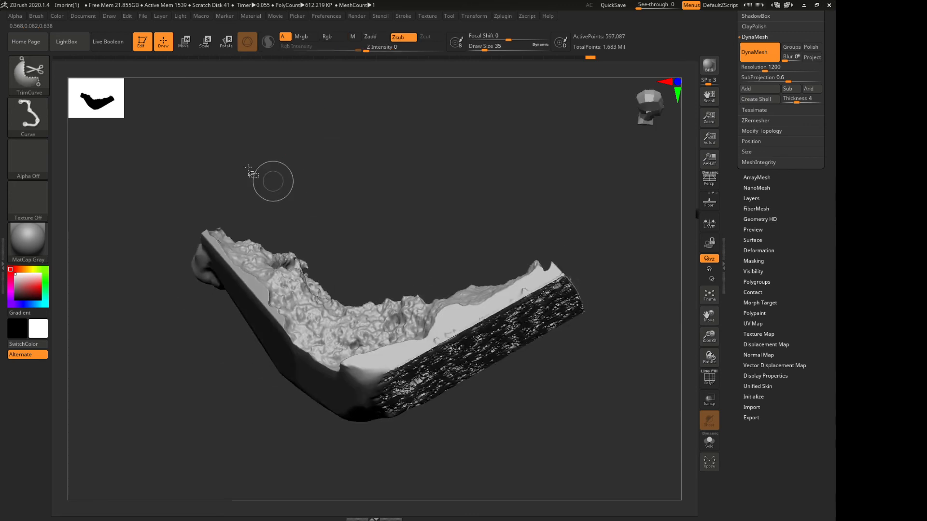
pyautogui.keyDown('ctrl'); pyautogui.keyDown('shift'); pyautogui.moveTo(229, 149); pyautogui.dragTo(545, 224); pyautogui.keyUp('shift'); pyautogui.keyUp('ctrl')
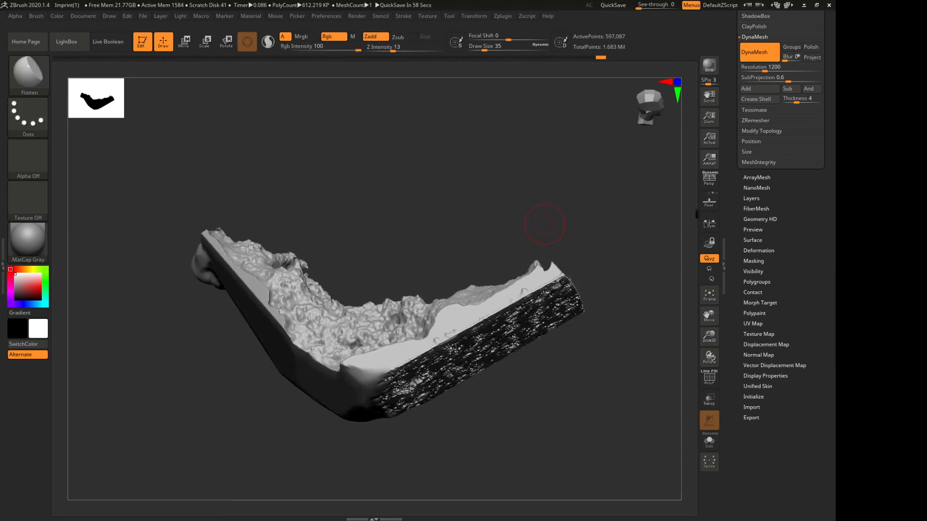
pyautogui.moveTo(545, 224); pyautogui.dragTo(300, 242)
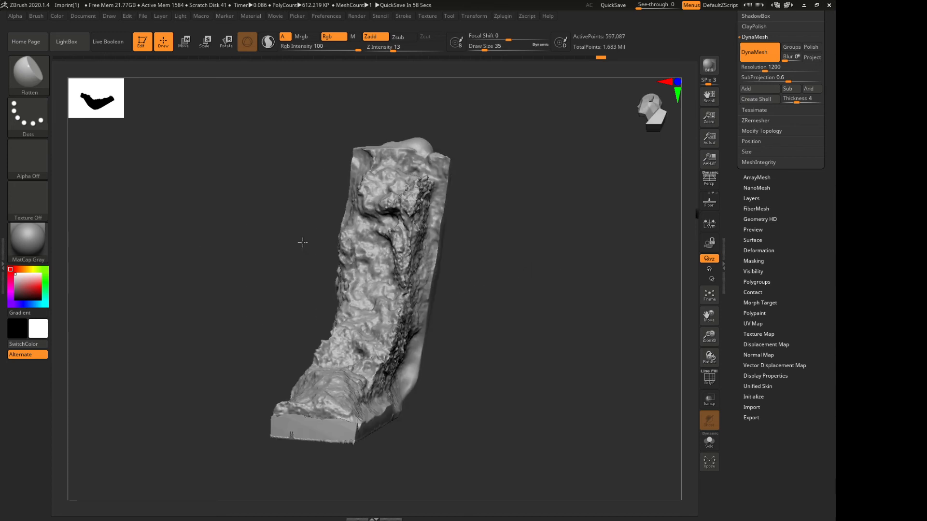
pyautogui.moveTo(184, 303); pyautogui.dragTo(212, 296)
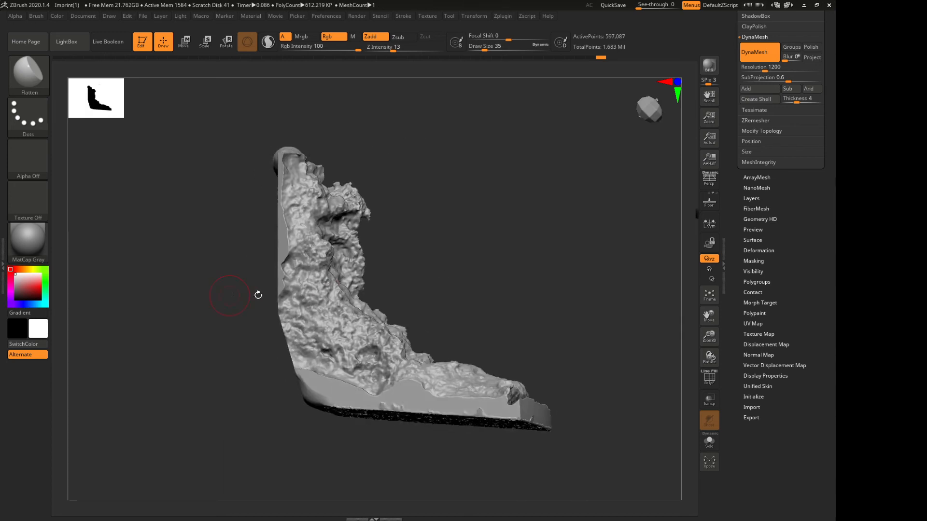
pyautogui.moveTo(494, 241); pyautogui.dragTo(451, 223)
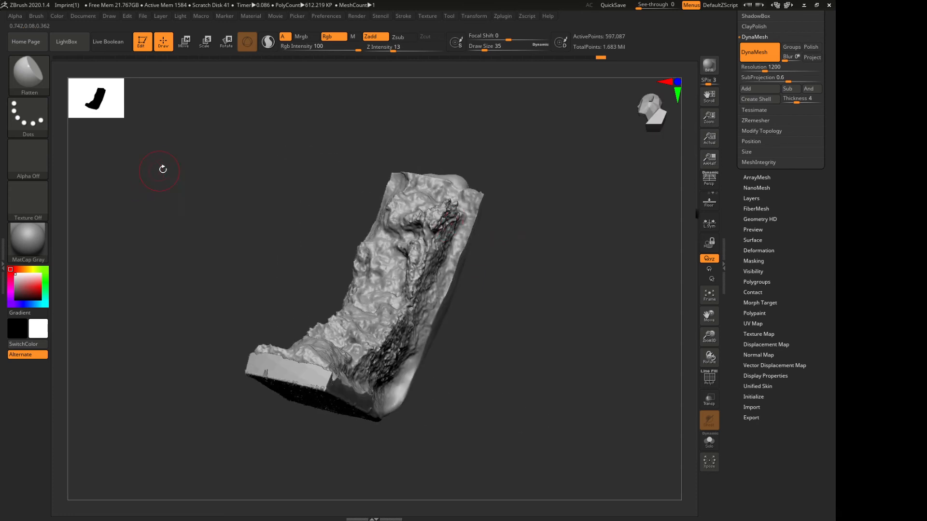
pyautogui.moveTo(163, 184); pyautogui.dragTo(170, 213)
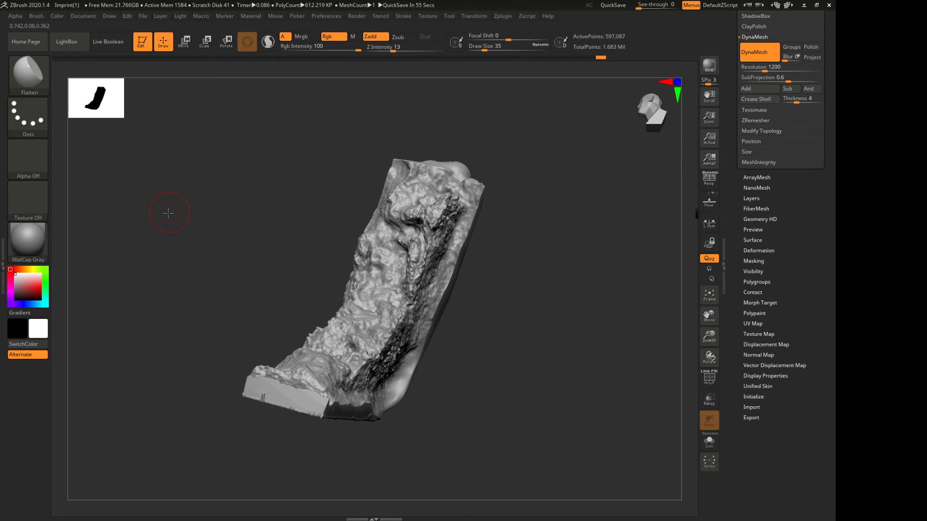
# Turn on Draw Polyframe and toggle its line and fill display to view the whole fragment's mesh wireframe
pyautogui.click(712, 387)
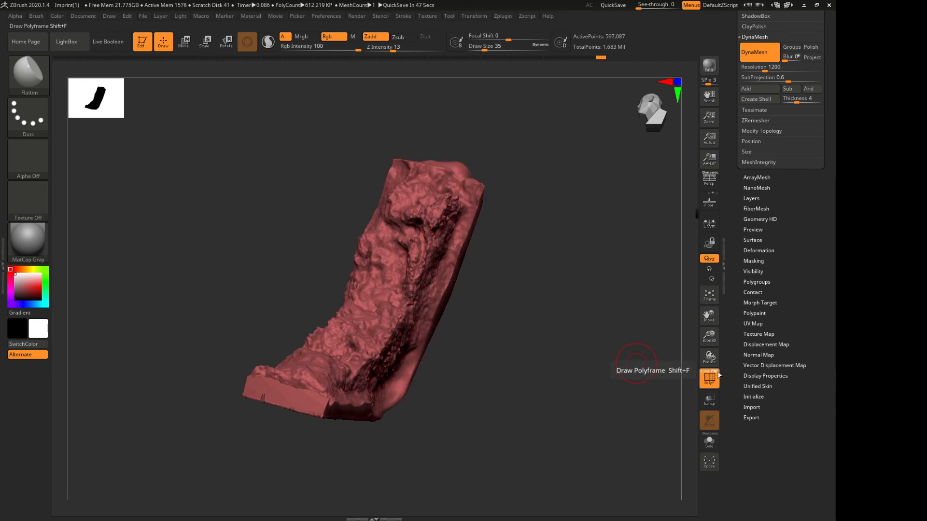
pyautogui.click(709, 376)
pyautogui.click(716, 376)
pyautogui.click(717, 373)
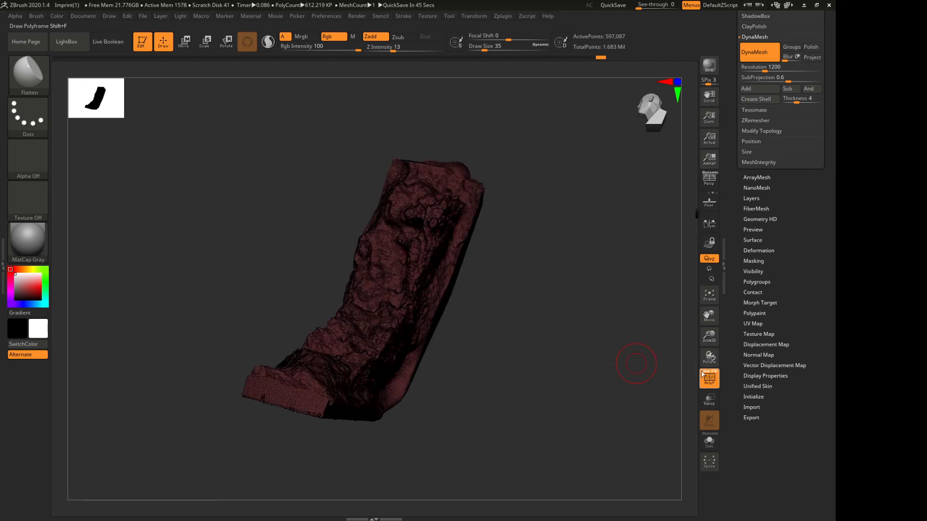
pyautogui.click(708, 373)
pyautogui.click(716, 372)
pyautogui.click(709, 371)
pyautogui.click(711, 373)
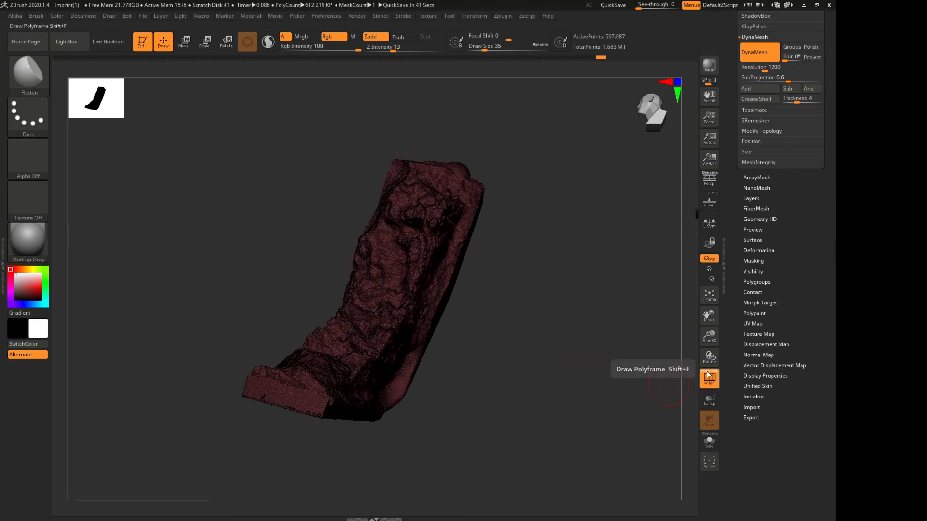
# Examine the polygon density on the rough broken surface up close with the line and fill display, and hide the polyframe
pyautogui.moveTo(710, 336); pyautogui.dragTo(699, 518)
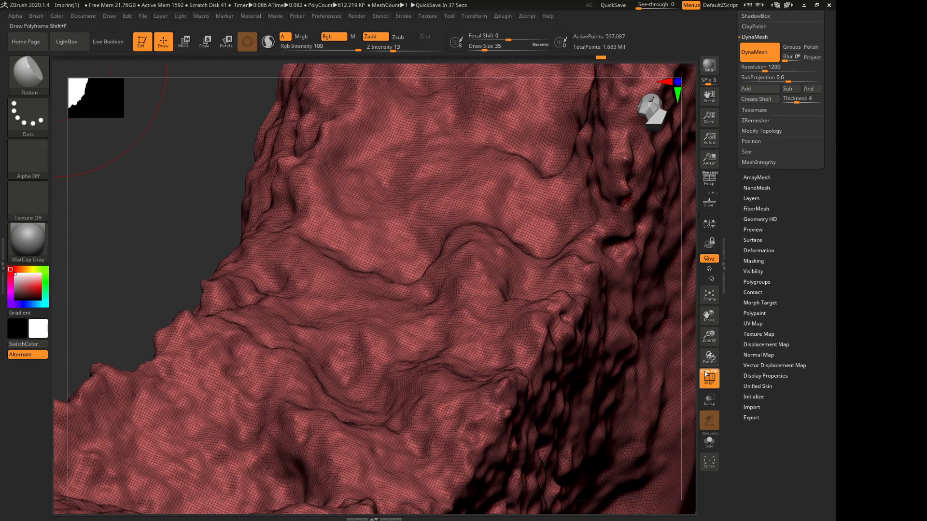
pyautogui.click(706, 374)
pyautogui.click(707, 374)
pyautogui.click(708, 374)
pyautogui.click(710, 374)
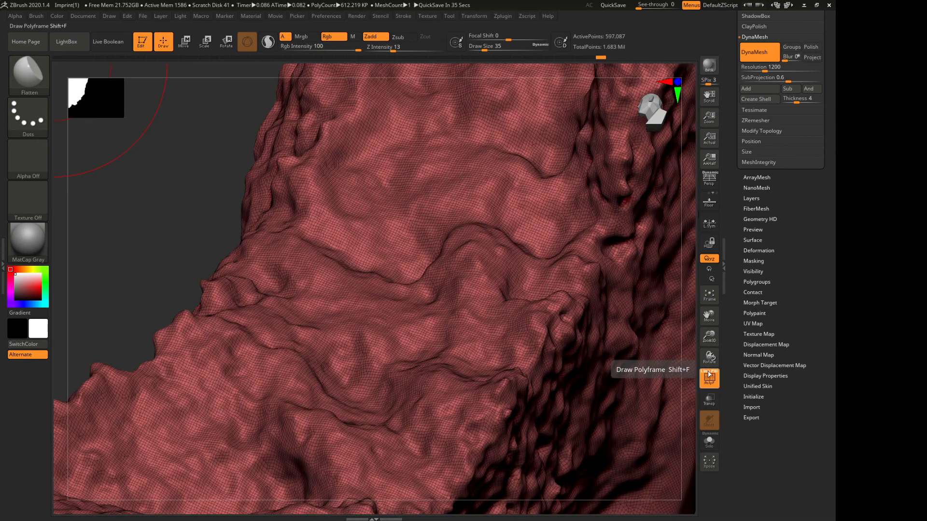
pyautogui.click(714, 373)
pyautogui.click(711, 374)
pyautogui.click(708, 374)
pyautogui.click(706, 376)
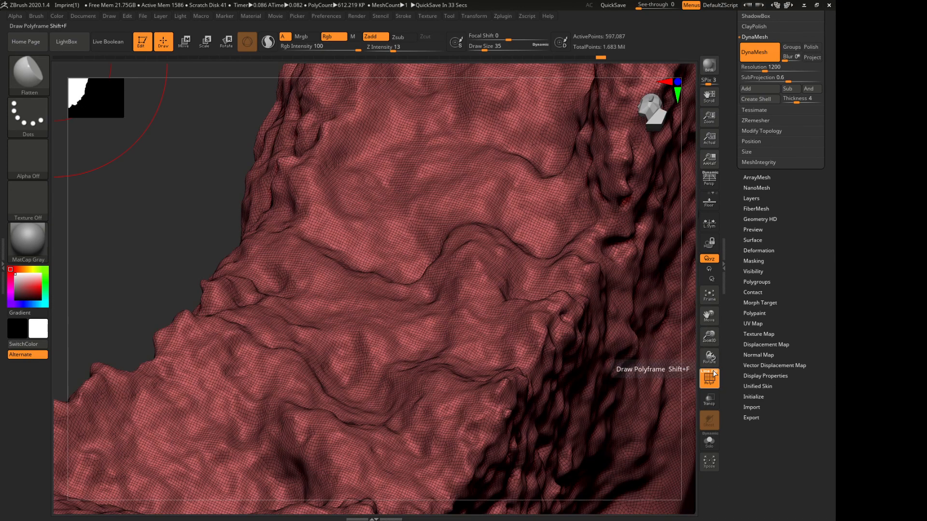
pyautogui.click(706, 377)
pyautogui.click(710, 380)
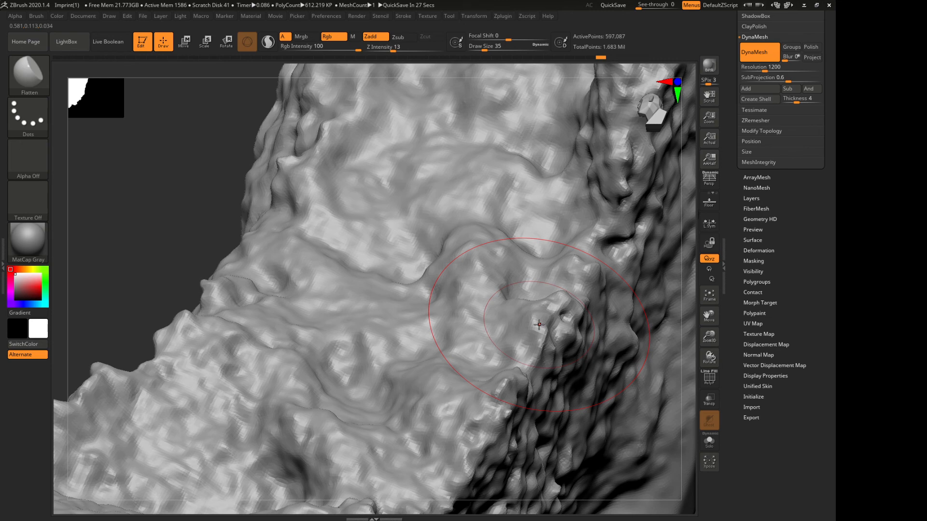
# Frame the whole fragment and examine its pitted face, smooth bend, rough broken side and flat cut end from several angles
pyautogui.press('f')
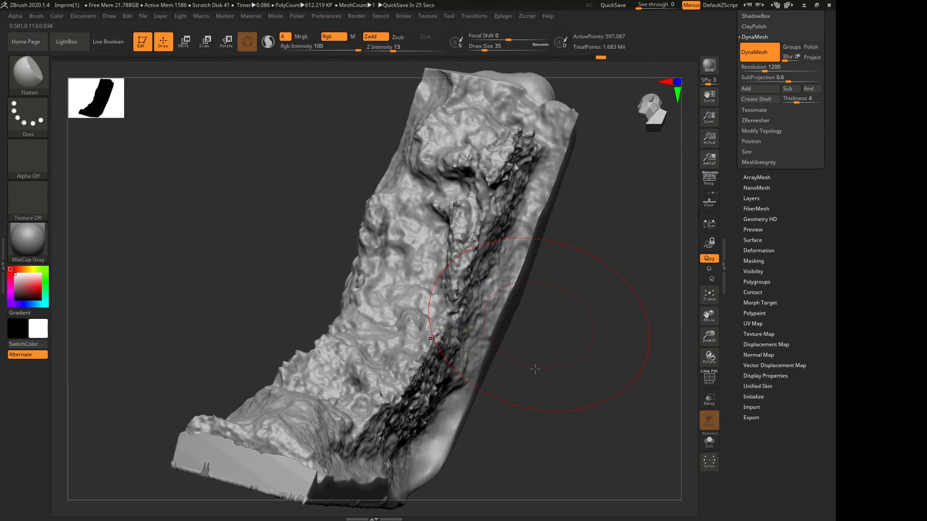
pyautogui.moveTo(710, 336); pyautogui.dragTo(334, 79)
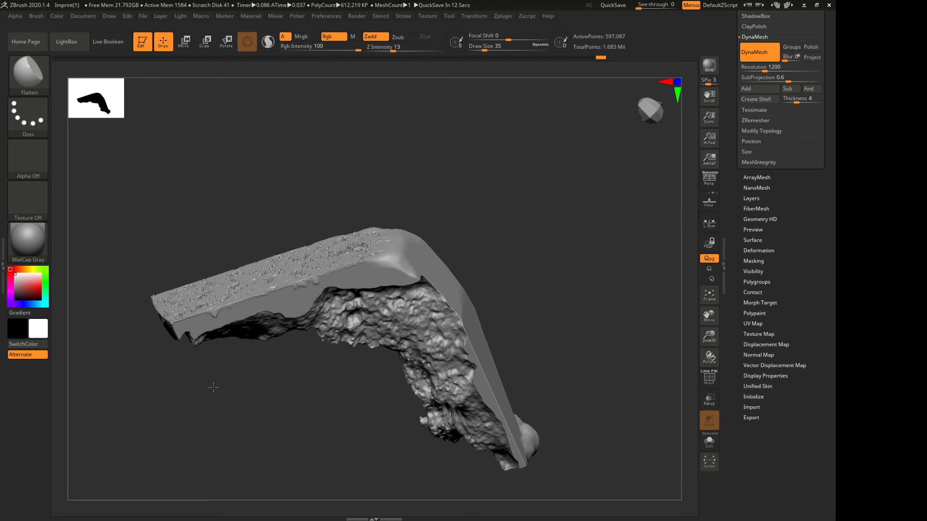
pyautogui.moveTo(213, 386); pyautogui.dragTo(228, 453)
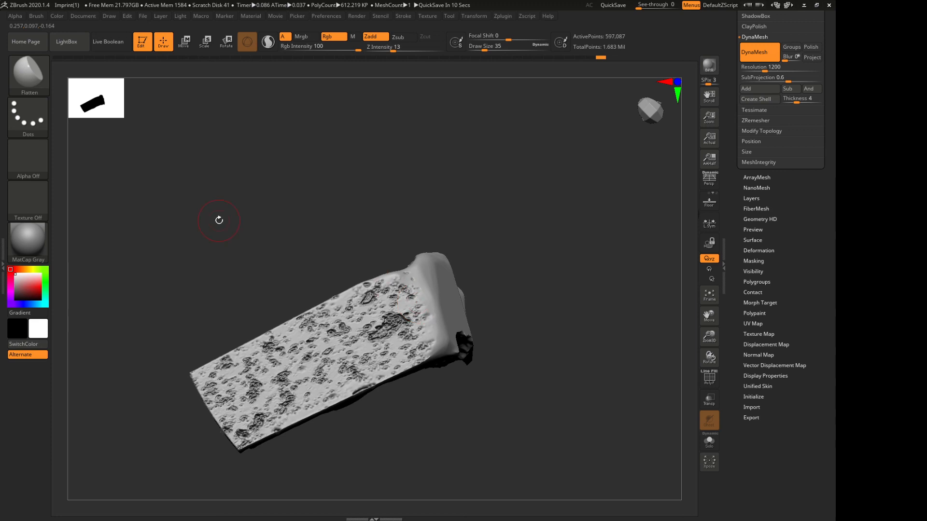
pyautogui.moveTo(217, 219); pyautogui.dragTo(294, 251)
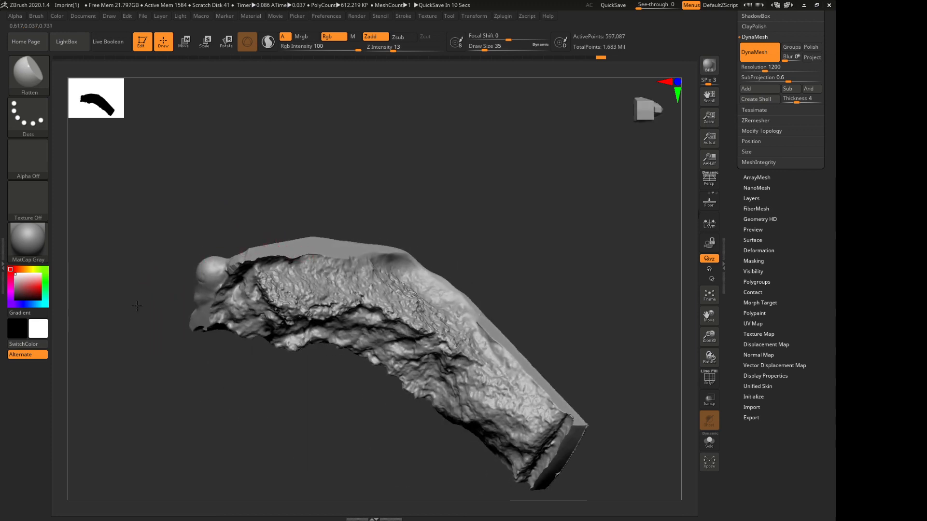
pyautogui.moveTo(137, 306); pyautogui.dragTo(128, 221)
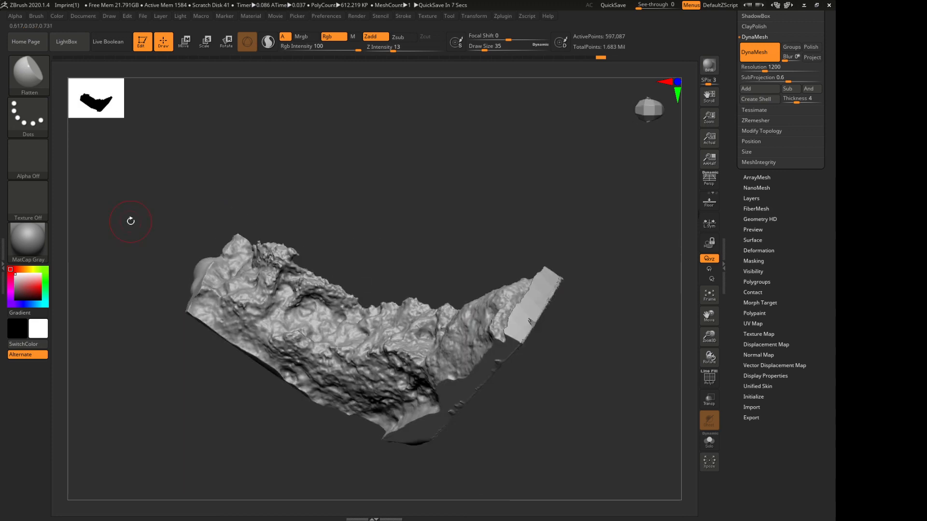
pyautogui.press('f')
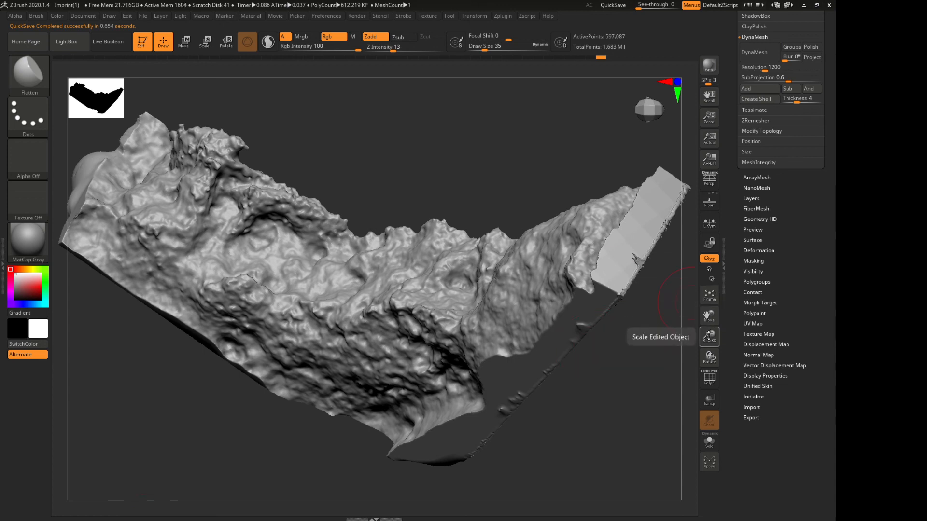
pyautogui.moveTo(714, 331); pyautogui.dragTo(706, 327)
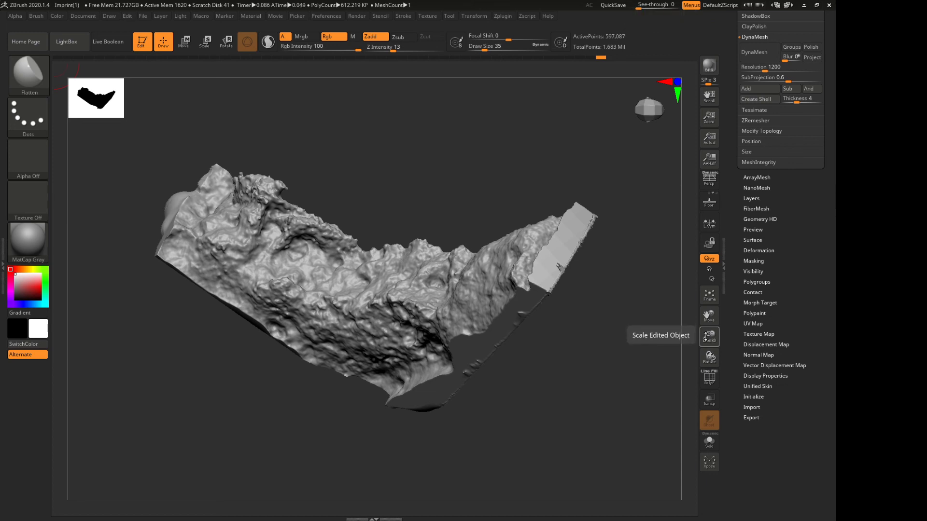
pyautogui.moveTo(705, 338); pyautogui.dragTo(705, 332)
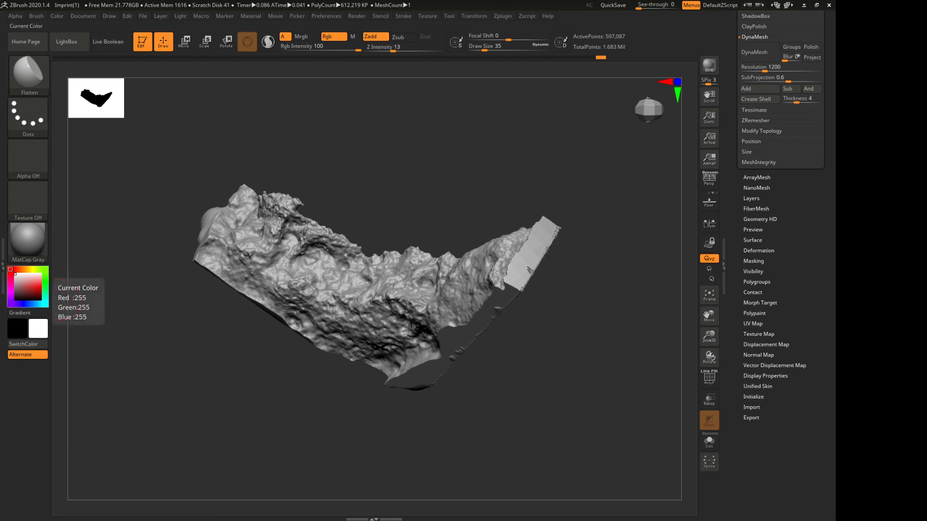
pyautogui.moveTo(342, 137); pyautogui.dragTo(375, 193)
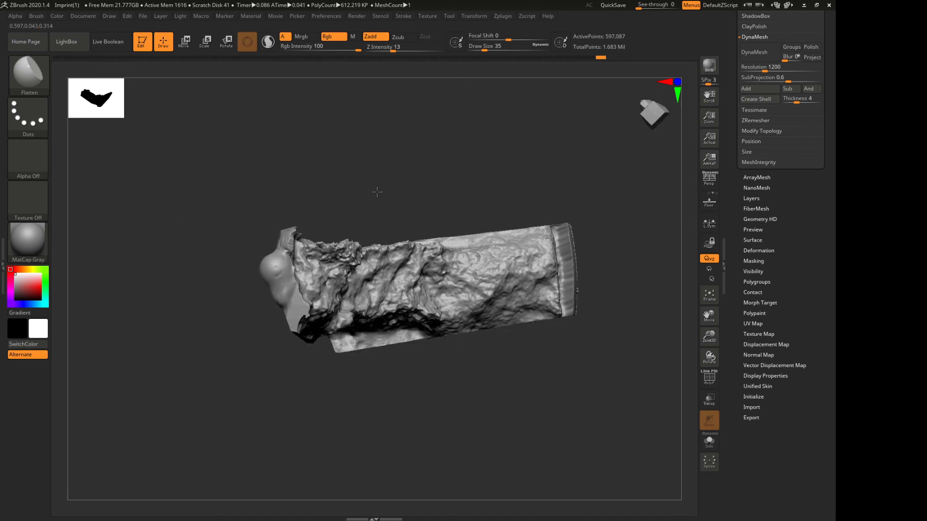